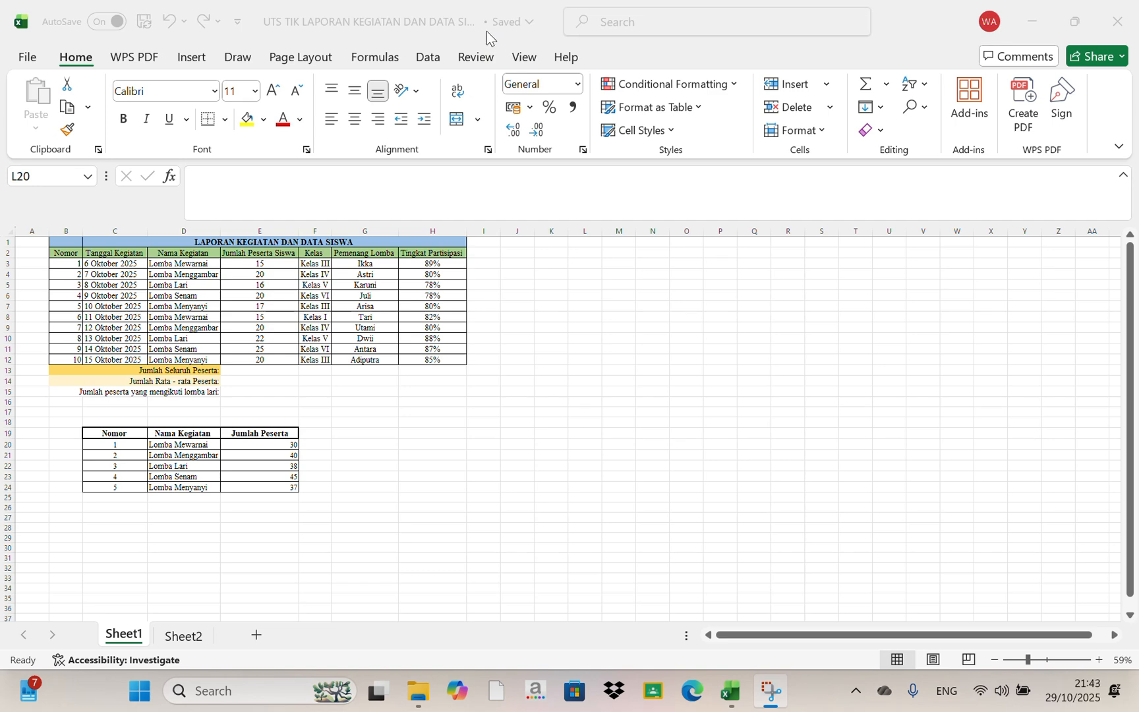
# Calculate the total number of participants in E13 with =SUM(E3:E12)
pyautogui.click(237, 369)
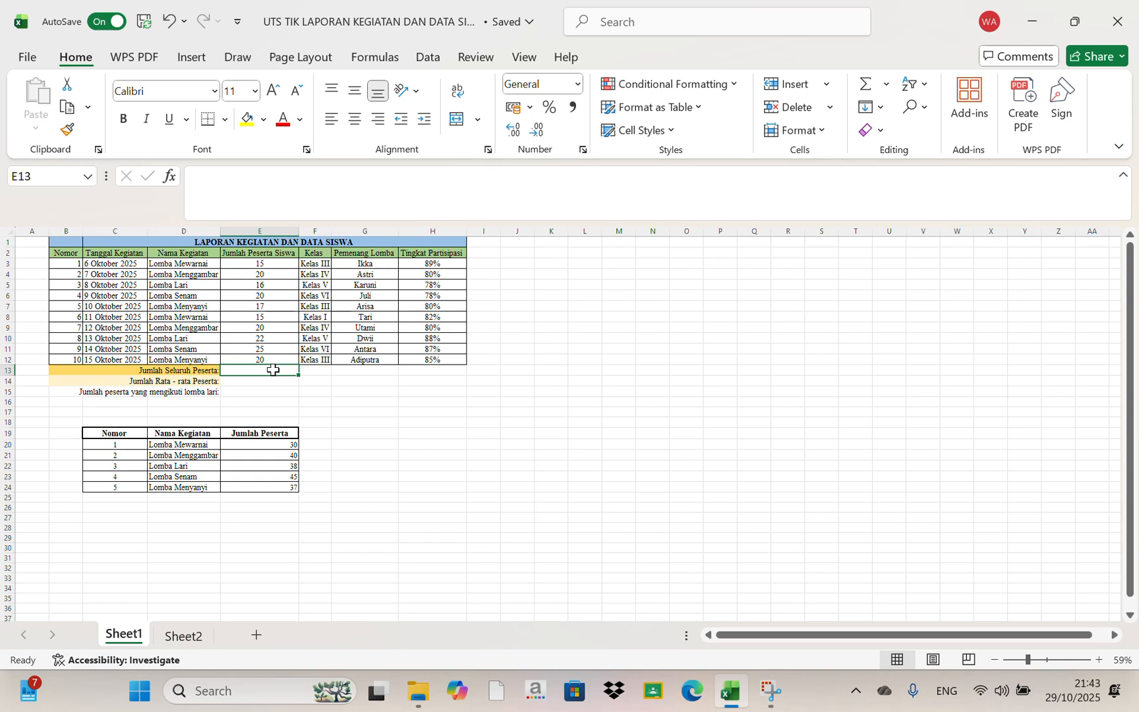
pyautogui.press('capslock')
pyautogui.write('=S')
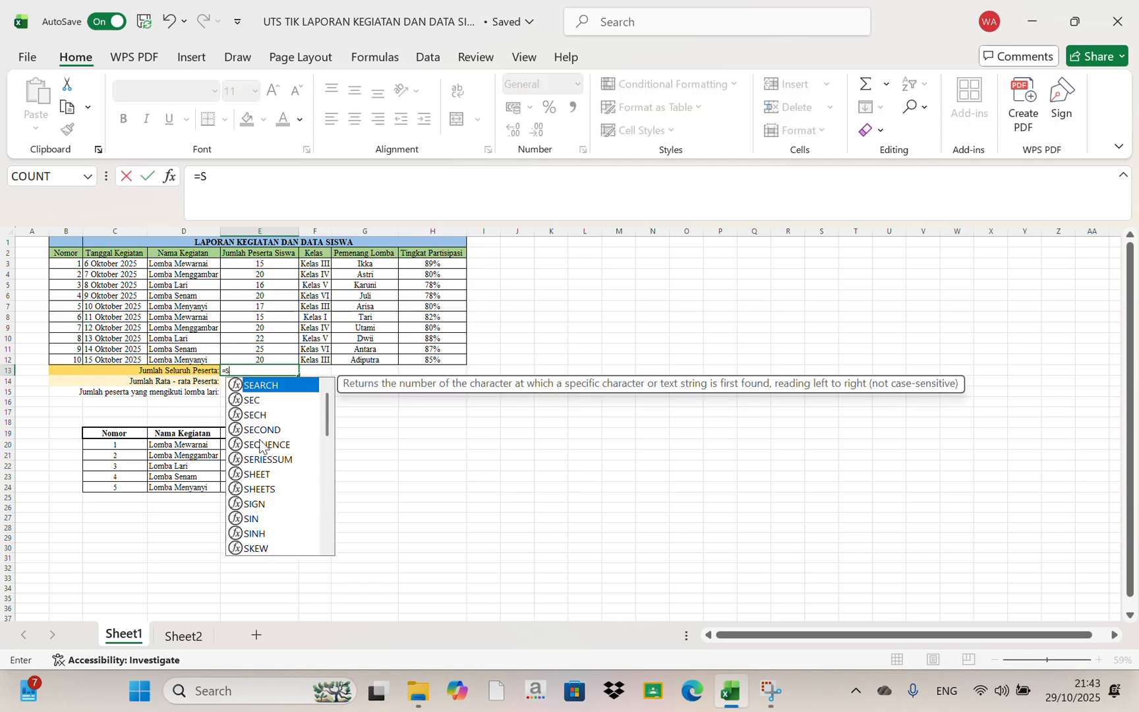
pyautogui.write('U')
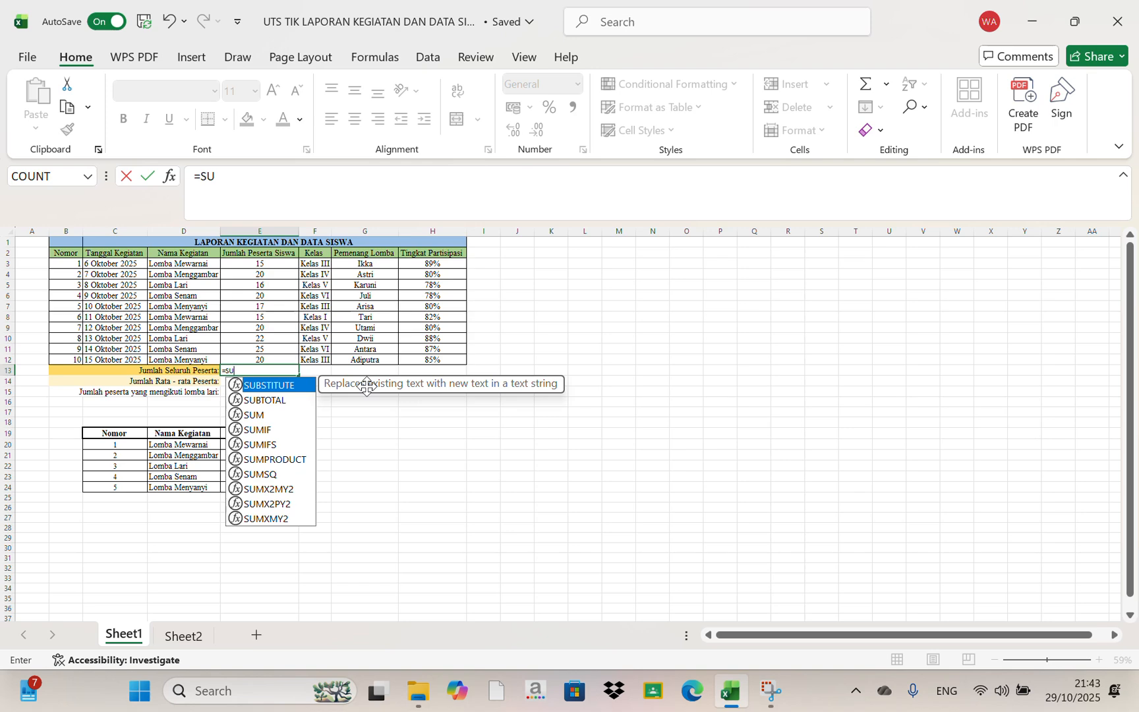
pyautogui.click(284, 412)
pyautogui.doubleClick(284, 413)
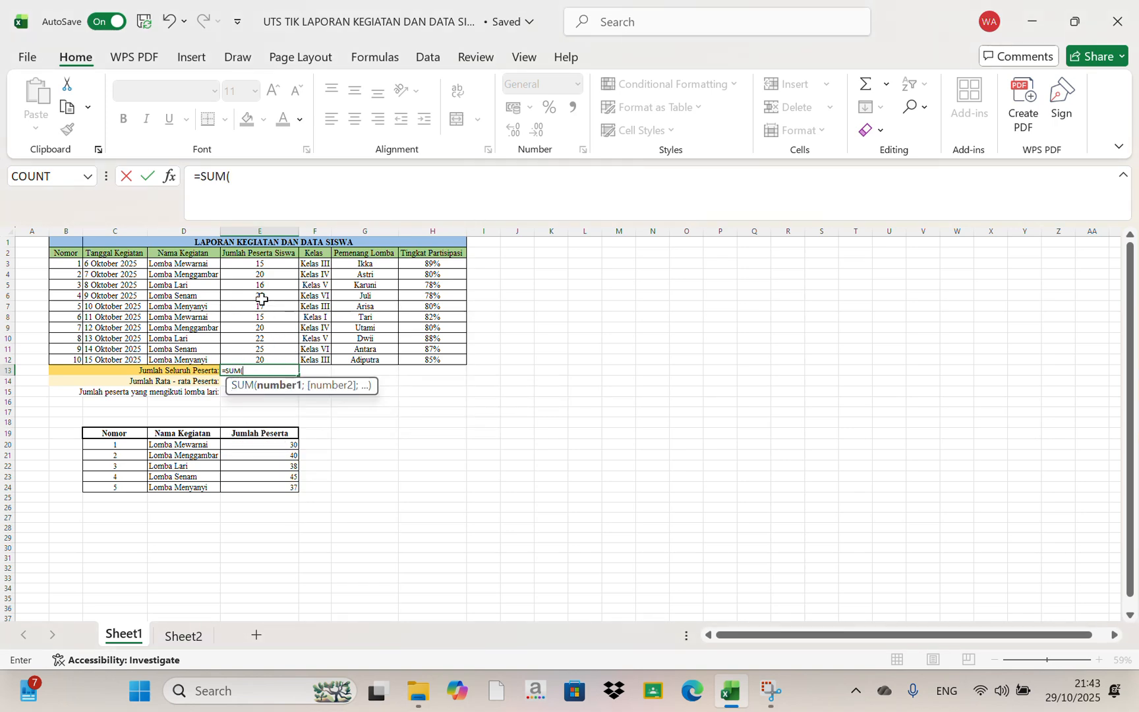
pyautogui.moveTo(251, 263); pyautogui.dragTo(266, 358)
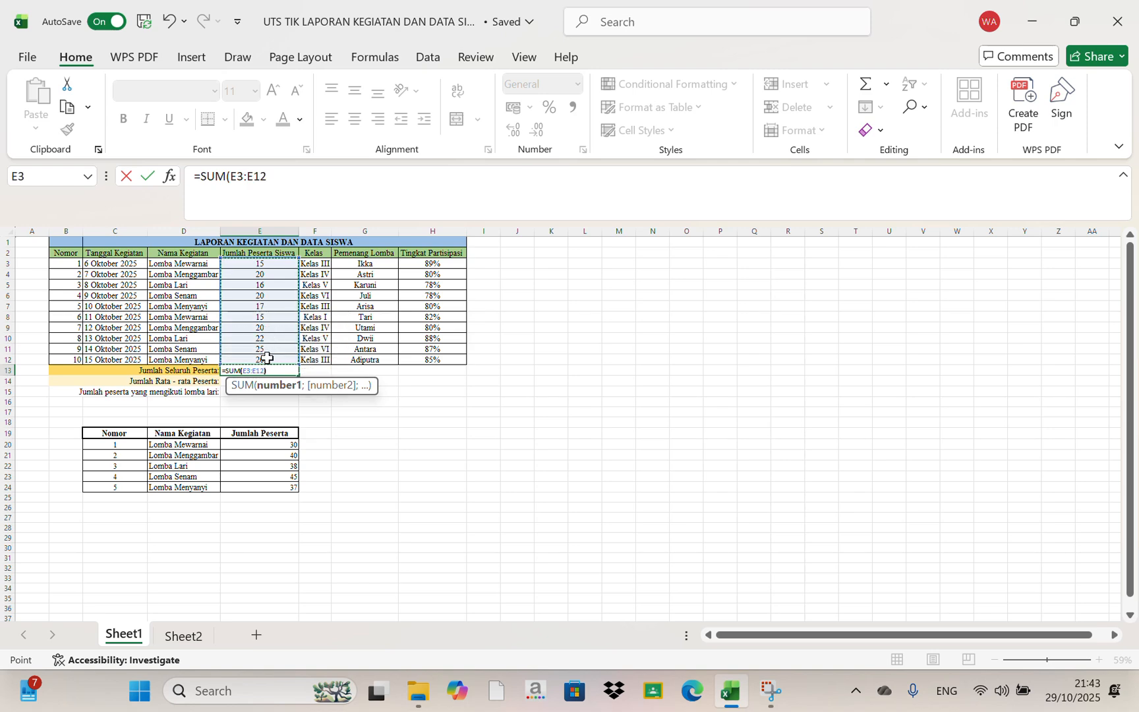
pyautogui.write(')')
pyautogui.press('Return')
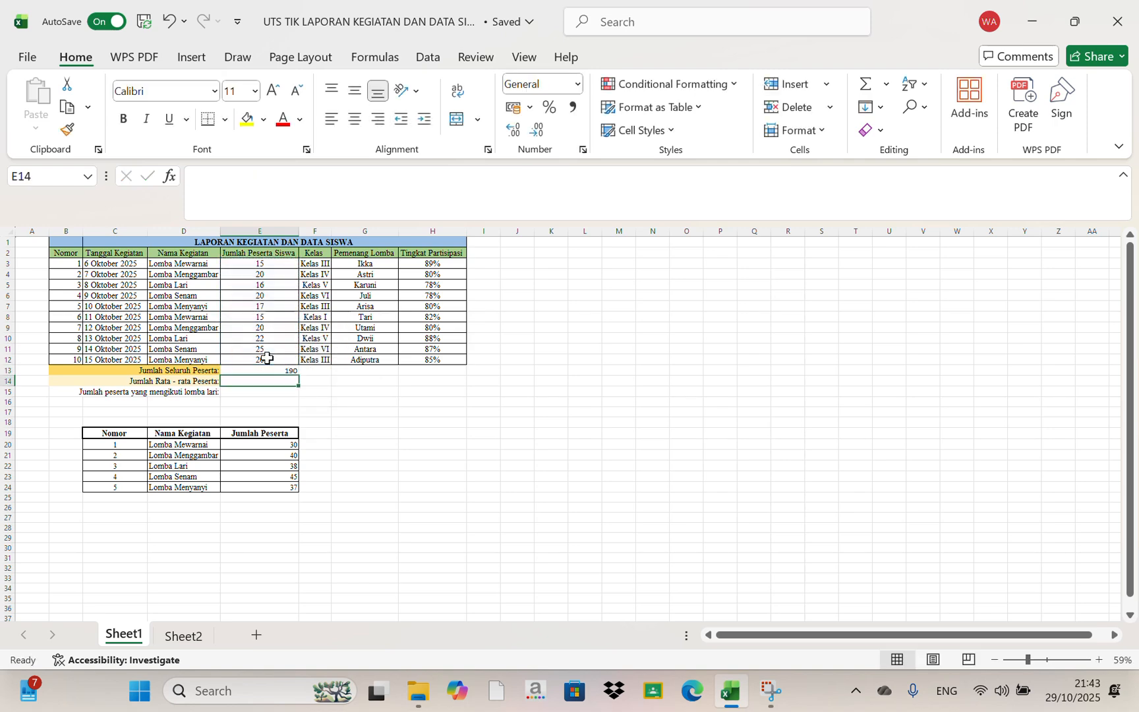
pyautogui.click(292, 369)
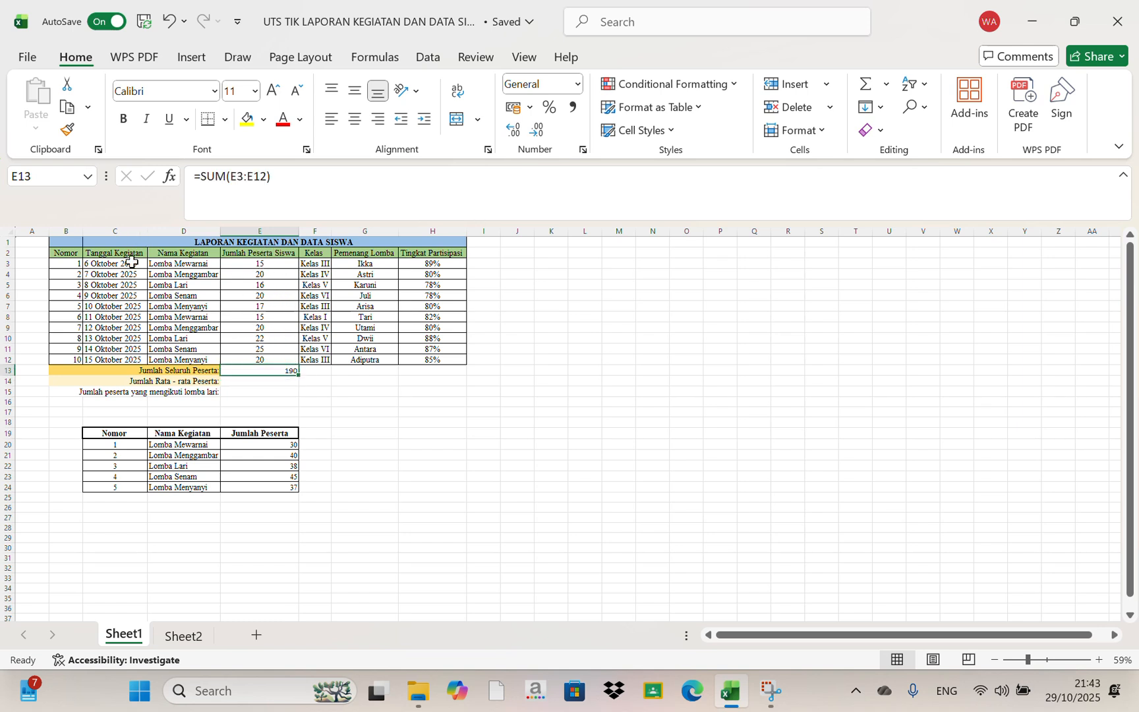
# Calculate the average number of participants in E14 with =AVERAGE(E3:E12)
pyautogui.click(277, 381)
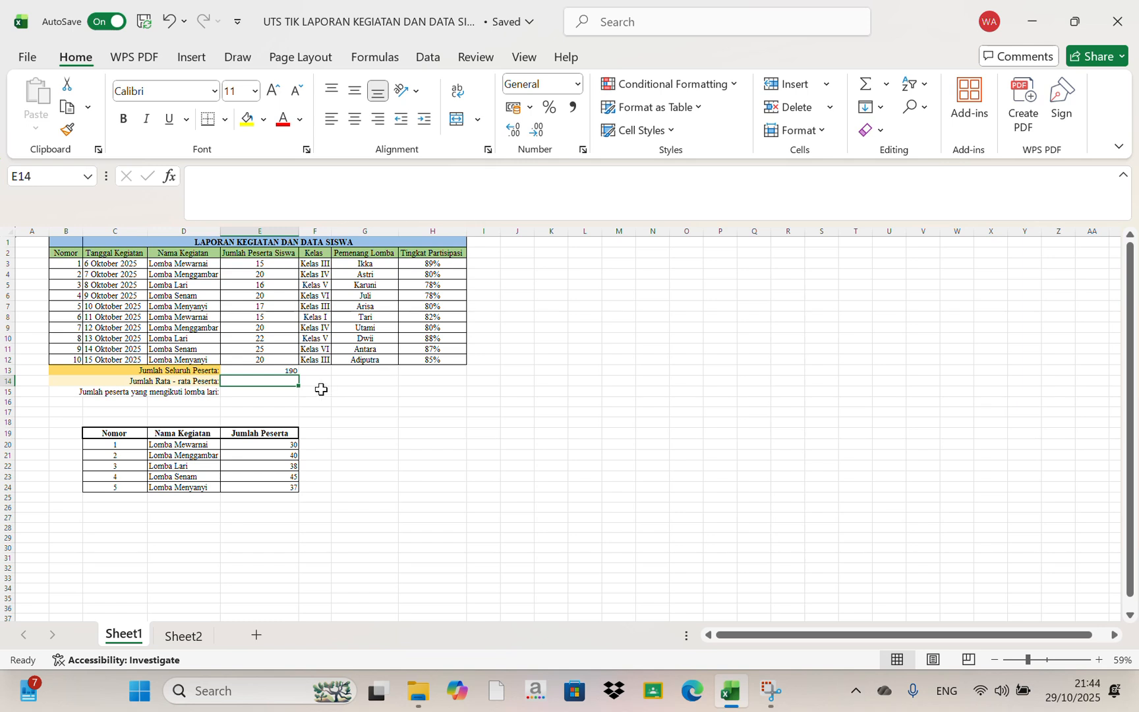
pyautogui.click(258, 394)
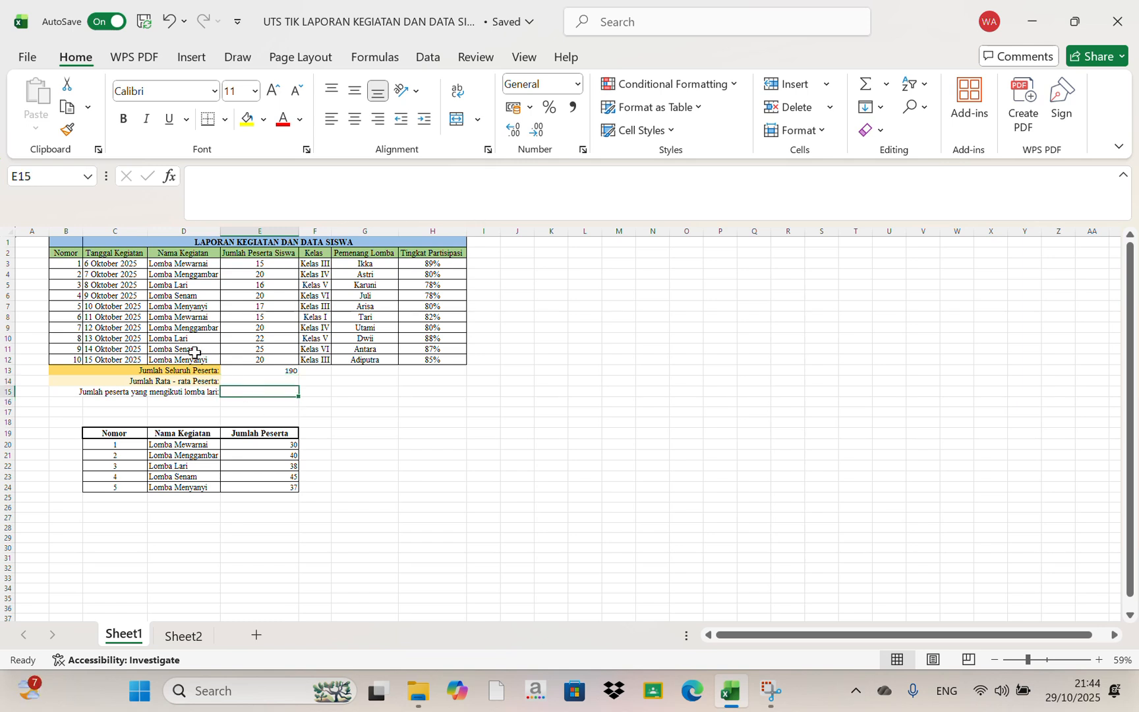
pyautogui.click(277, 380)
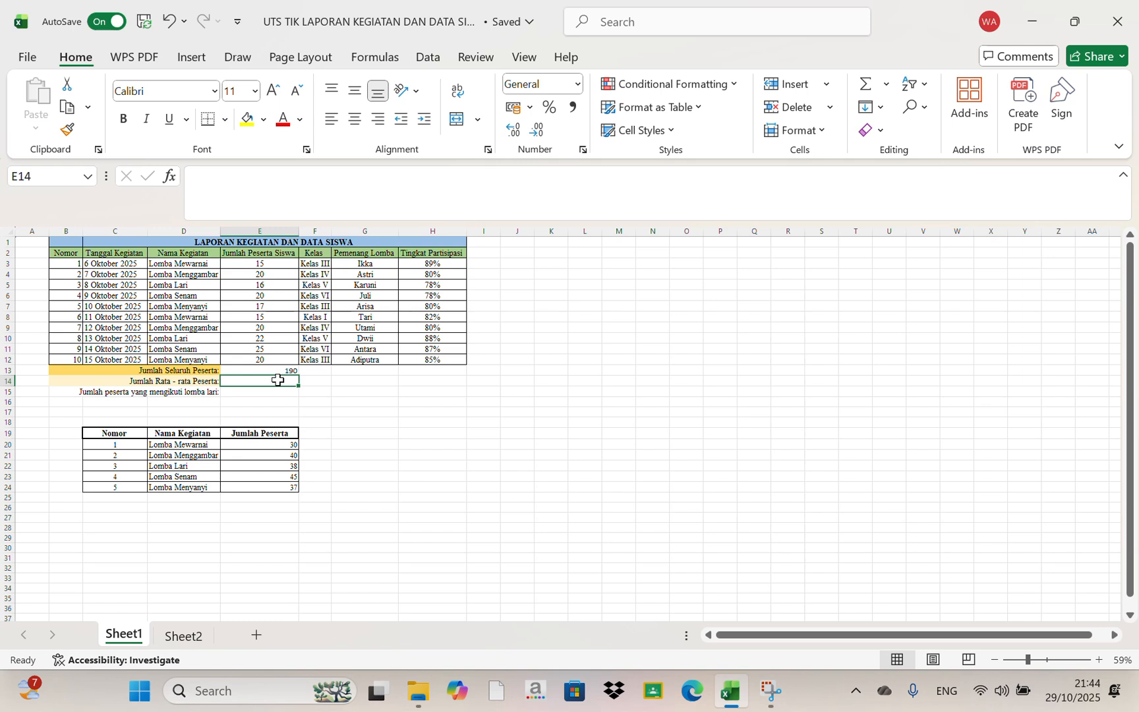
pyautogui.write('=A')
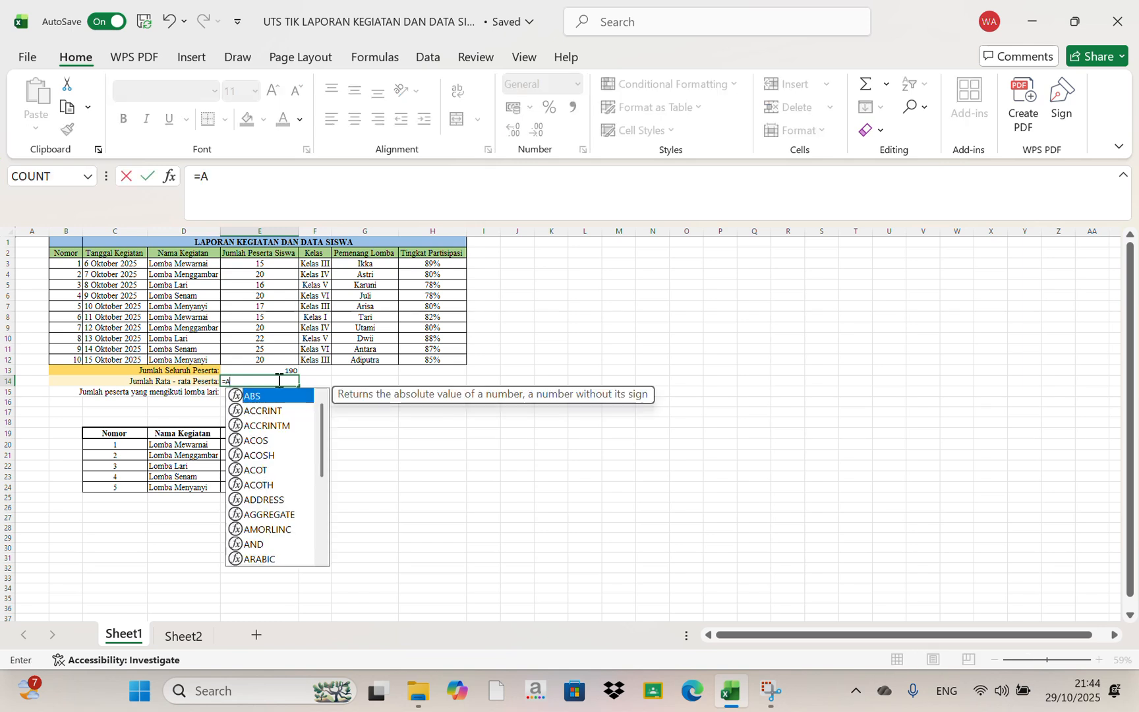
pyautogui.write('VE')
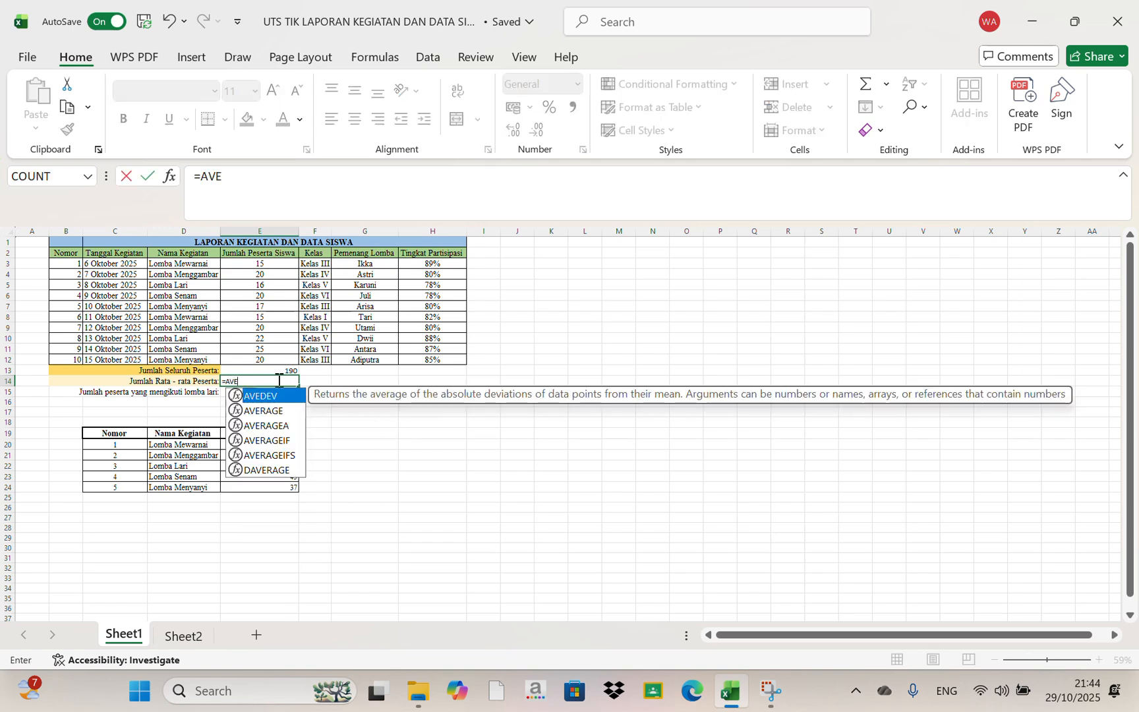
pyautogui.doubleClick(273, 410)
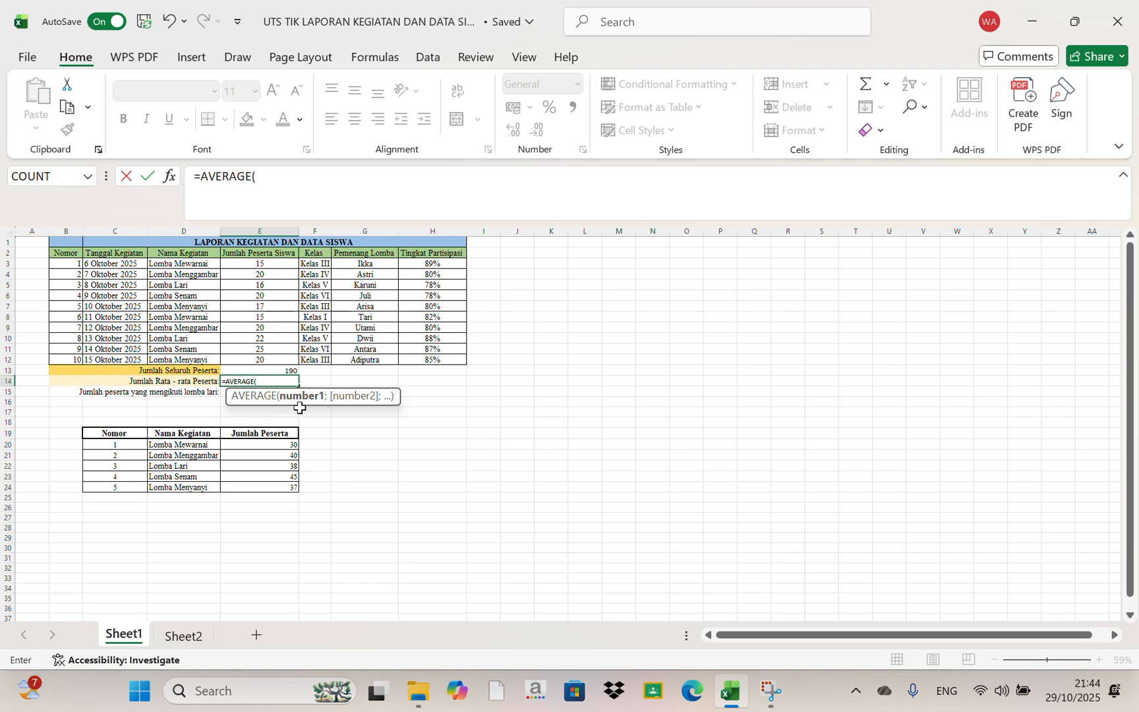
pyautogui.moveTo(249, 264); pyautogui.dragTo(266, 355)
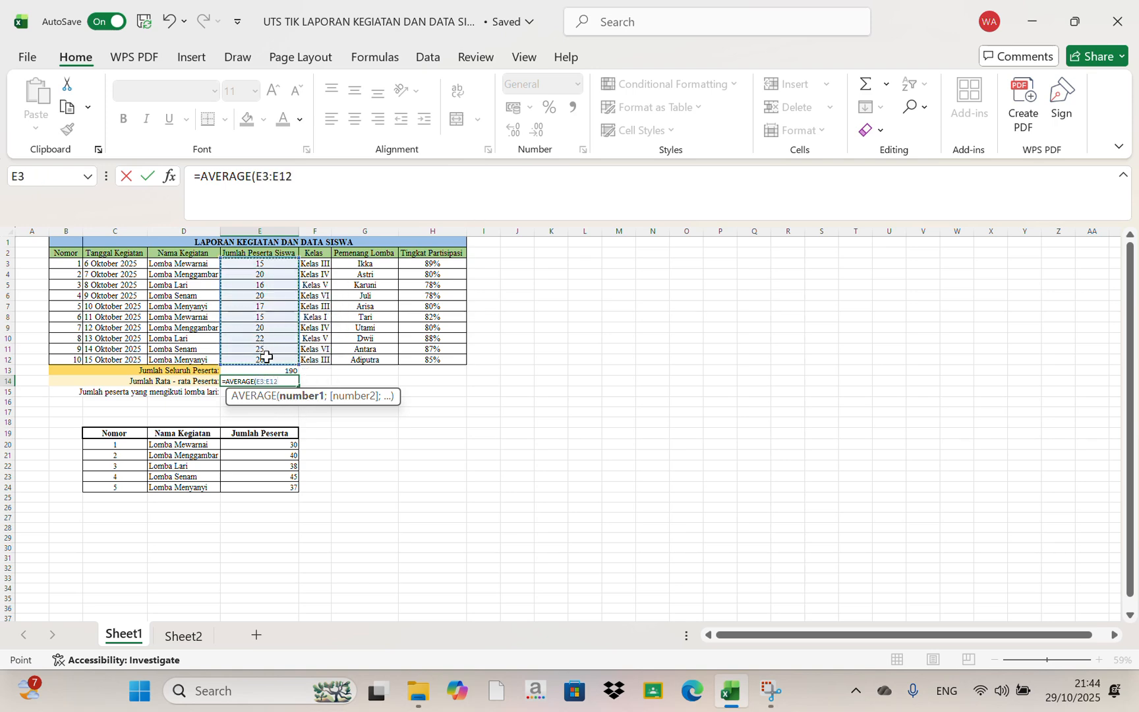
pyautogui.write(')')
pyautogui.press('Return')
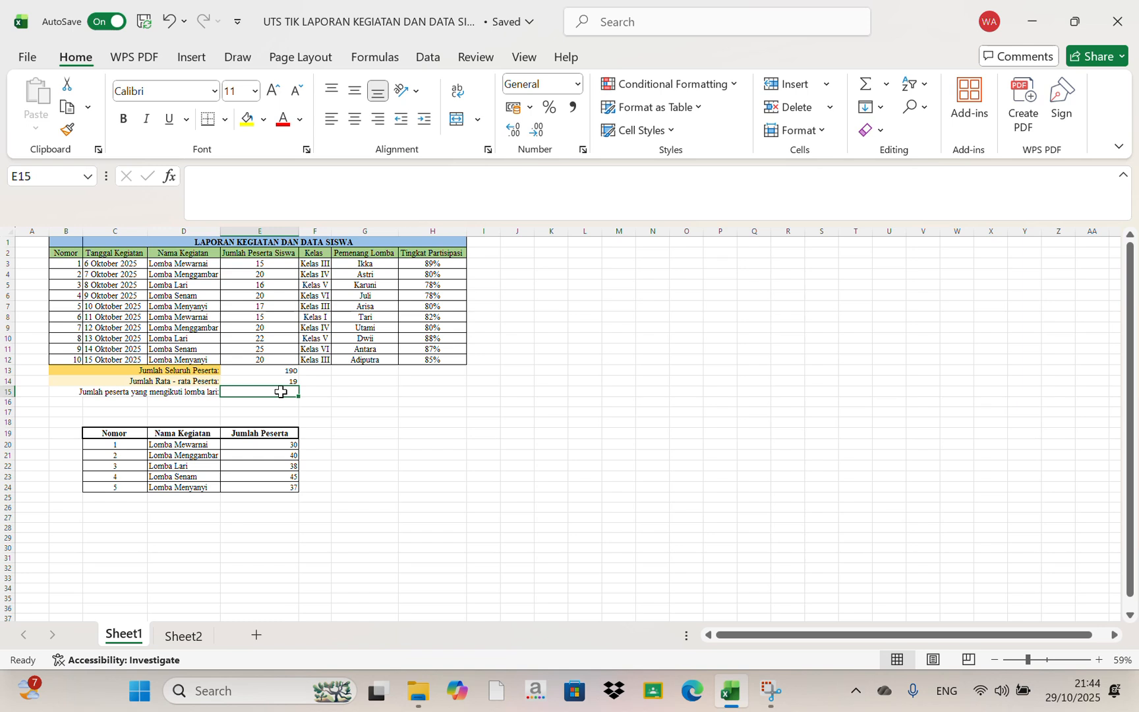
# Examine the Lomba Lari rows and their participant numbers in the activity table
pyautogui.click(194, 393)
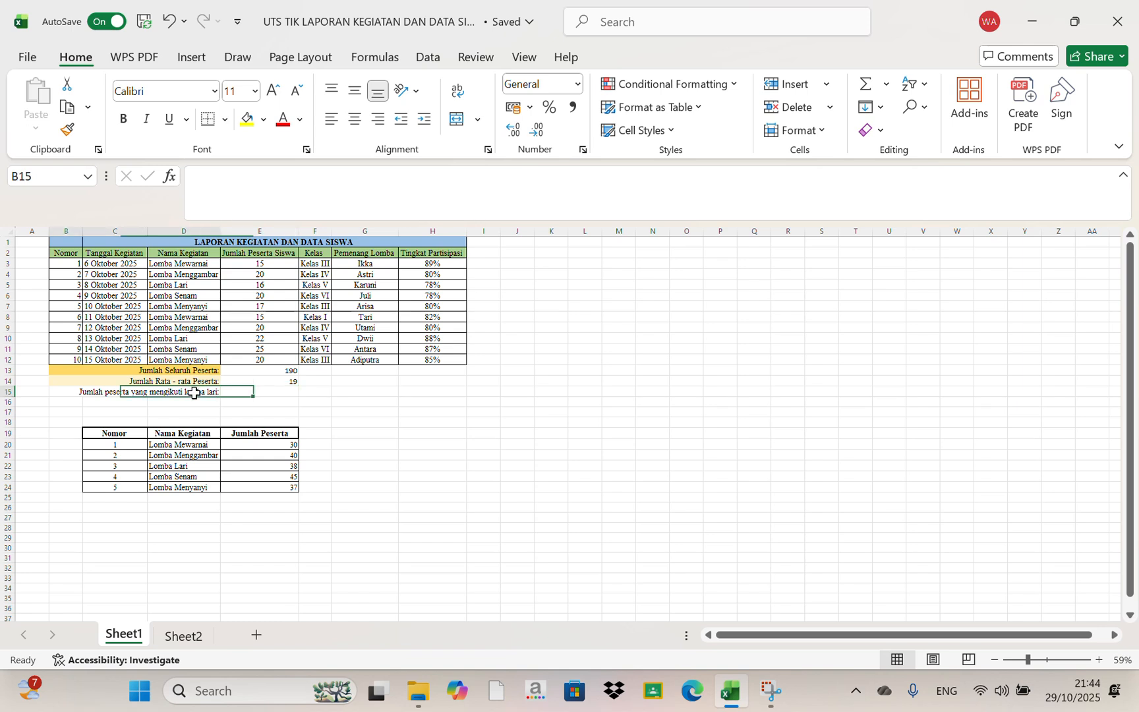
pyautogui.click(203, 338)
pyautogui.click(202, 286)
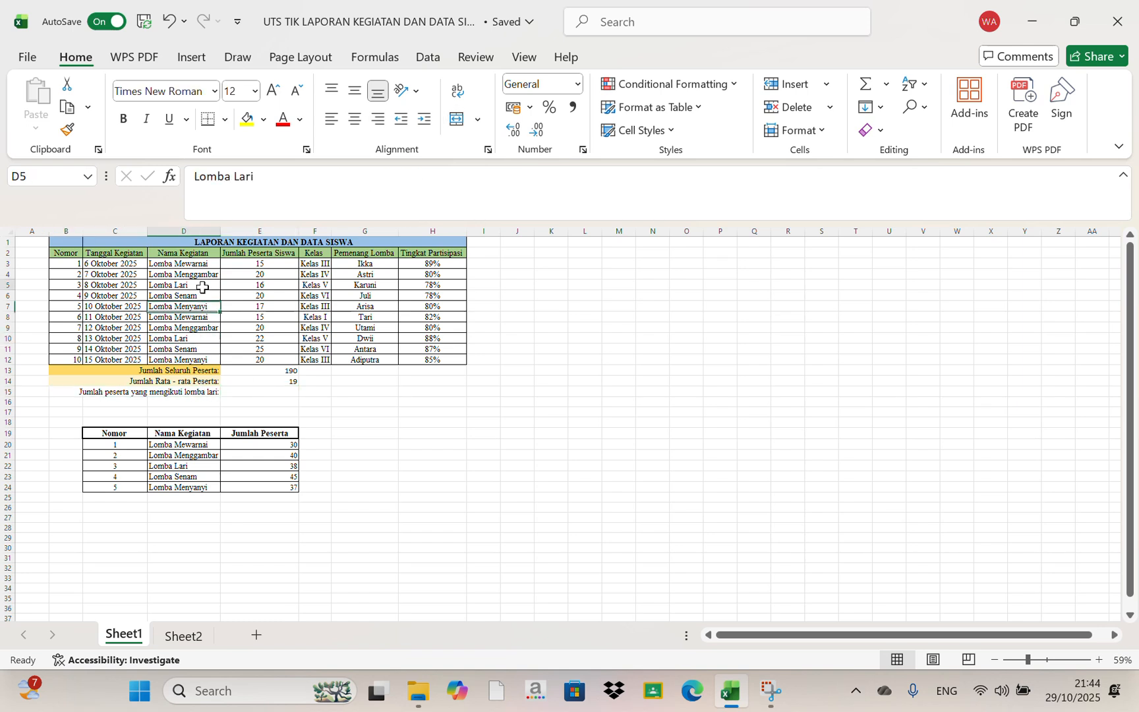
pyautogui.click(207, 337)
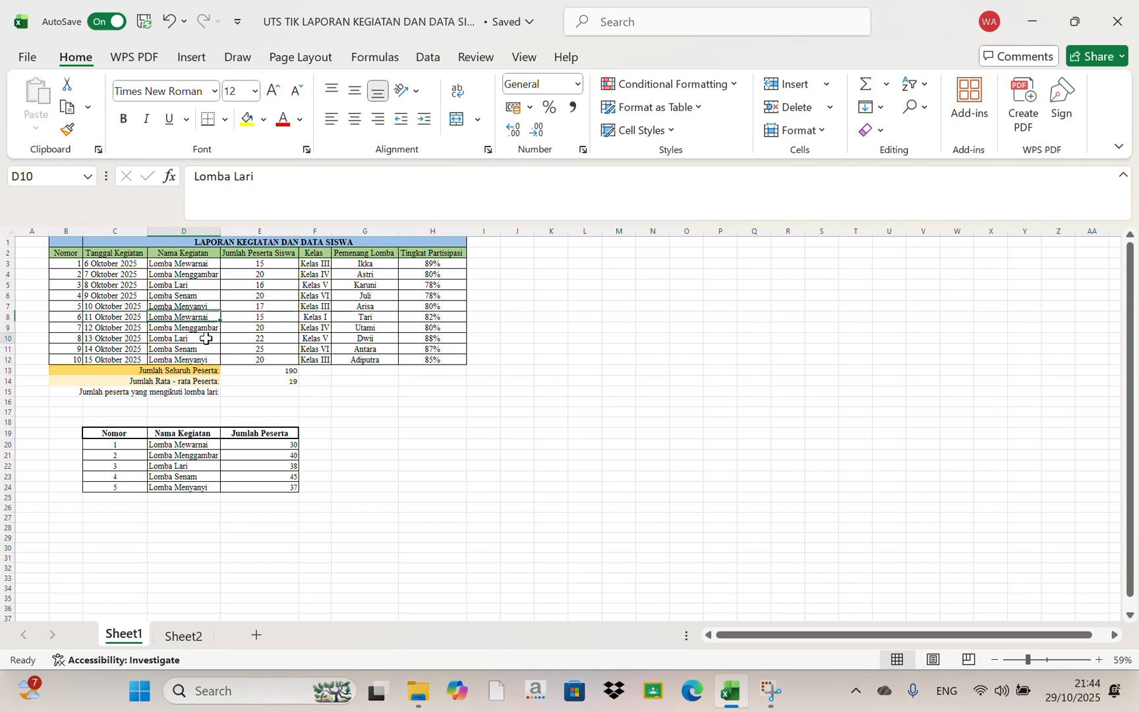
pyautogui.click(262, 286)
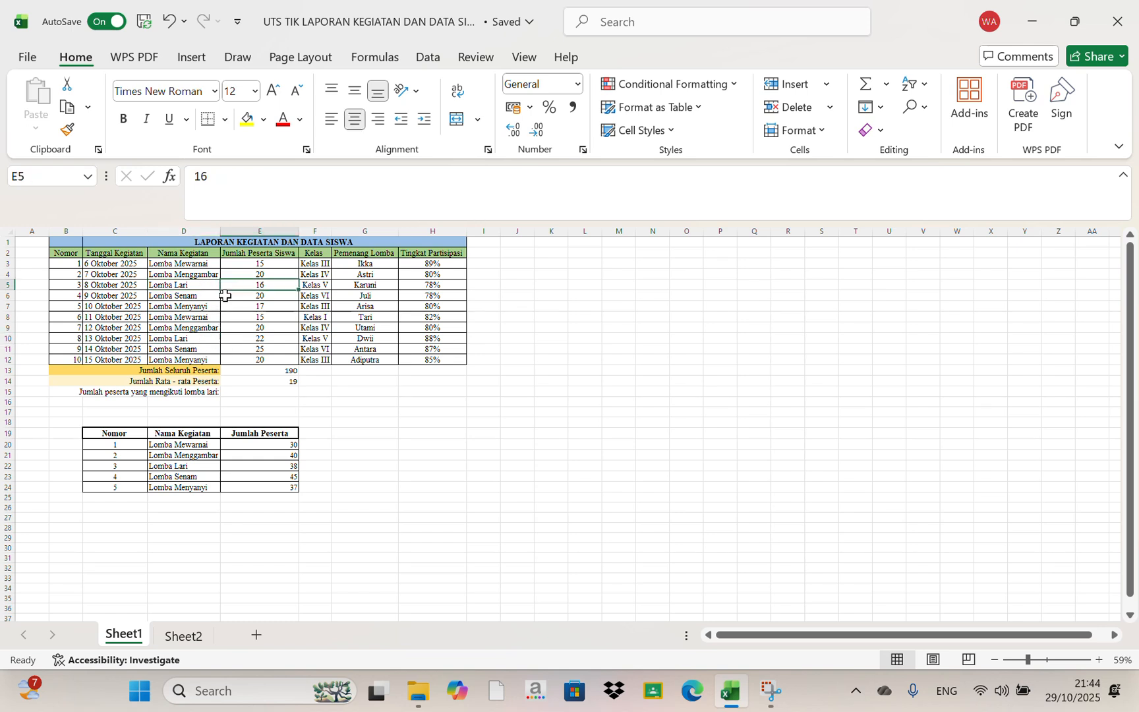
pyautogui.click(211, 337)
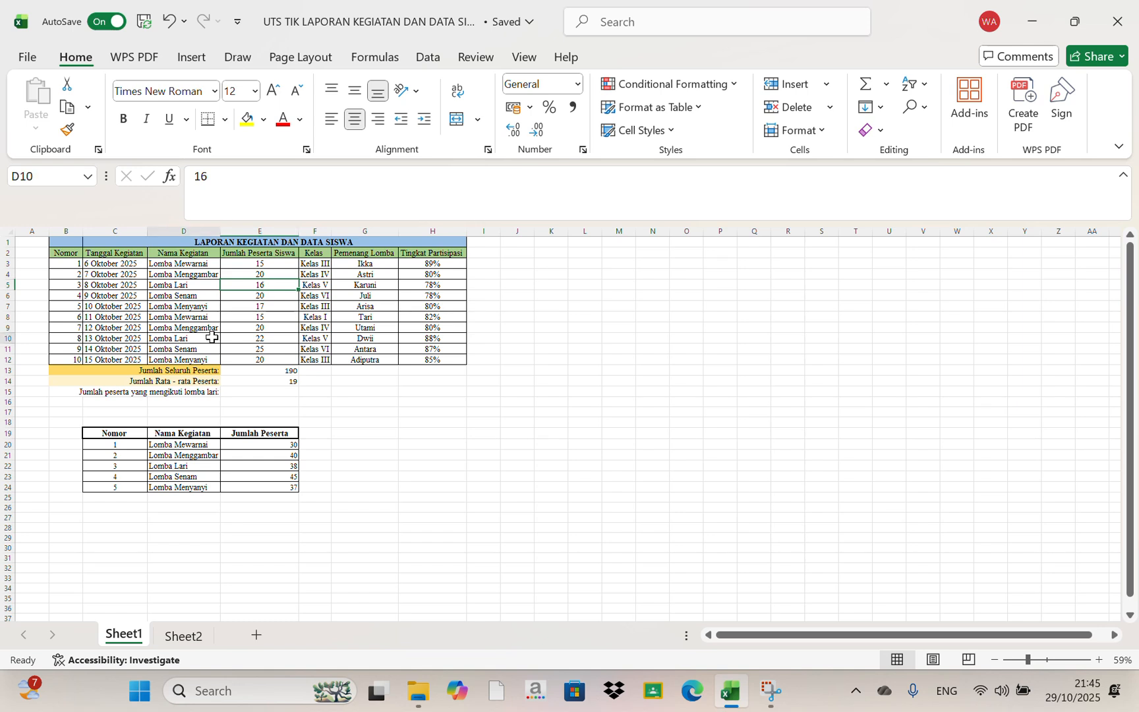
# Start a SUMIF formula in E15 for the running-race participants, using D3:D12 as the criteria range
pyautogui.click(256, 393)
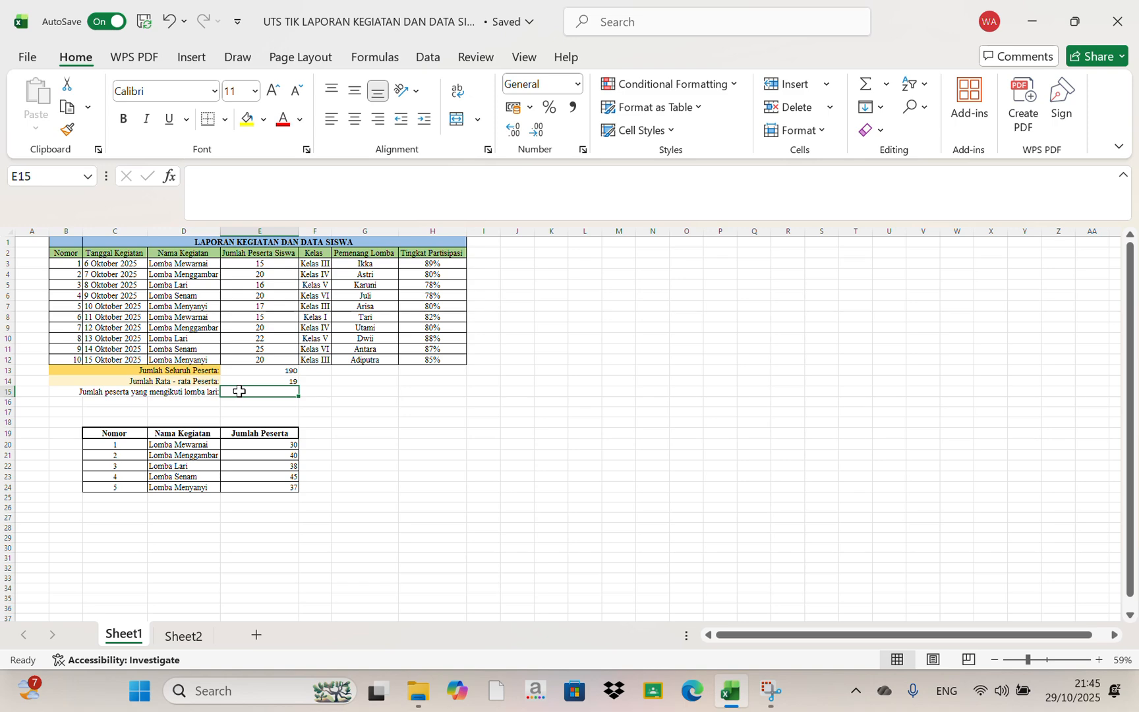
pyautogui.write('=SU')
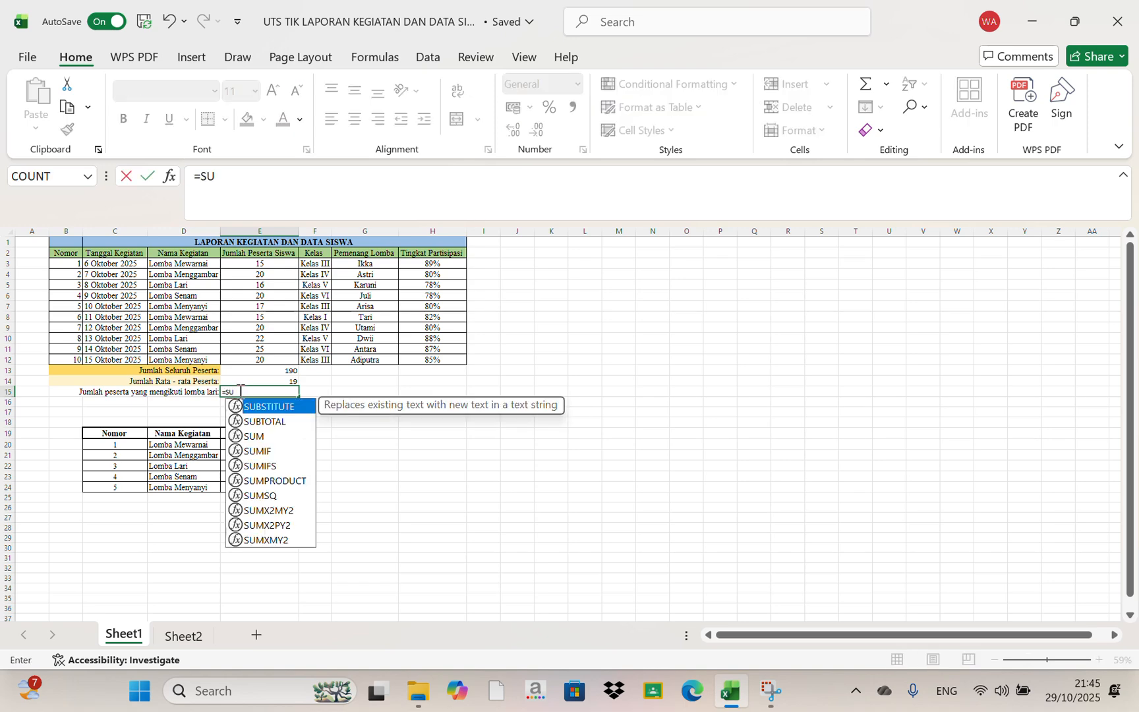
pyautogui.click(265, 440)
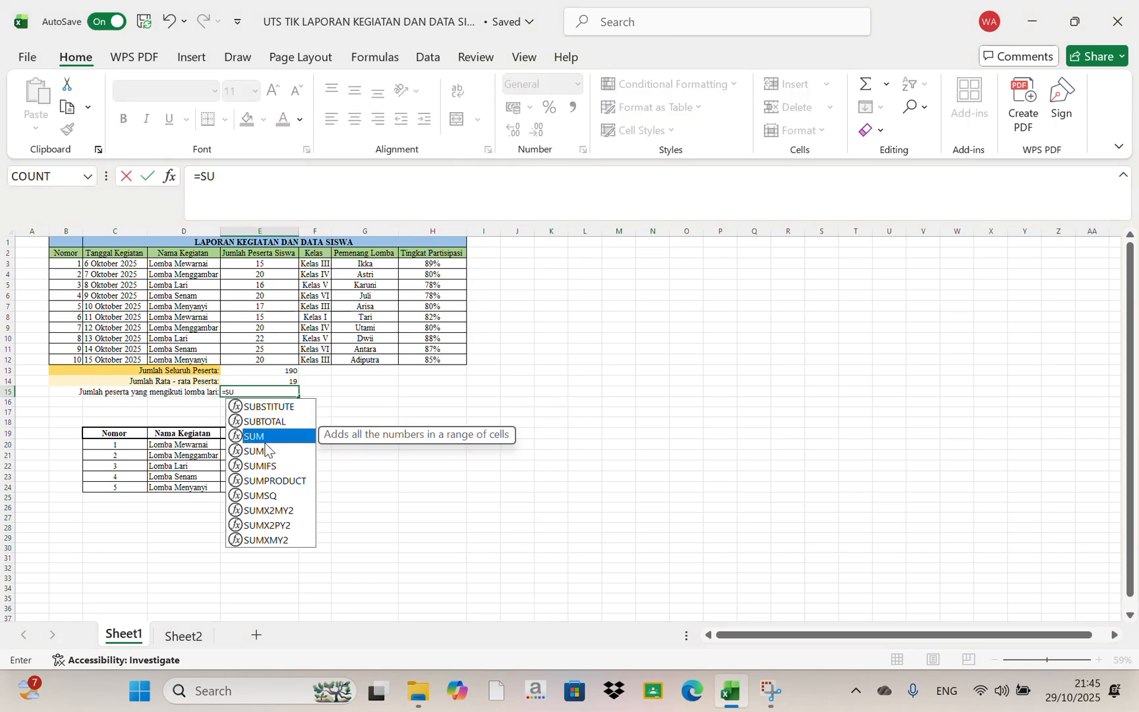
pyautogui.press('Tab')
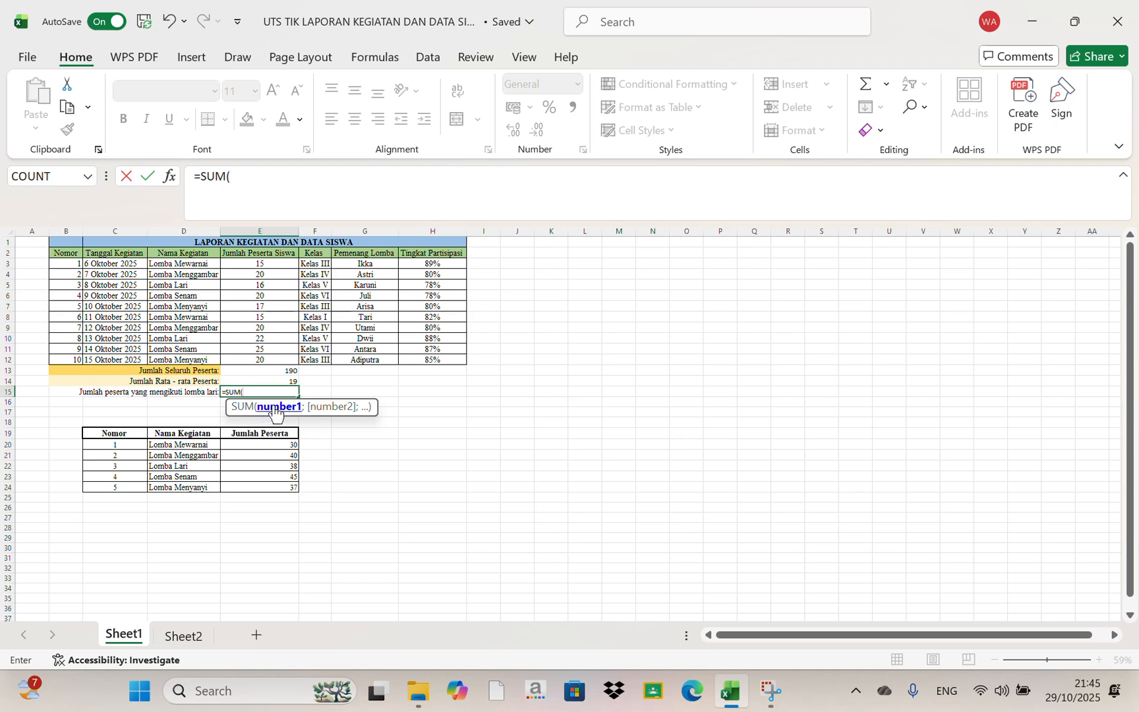
pyautogui.press('BackSpace')
pyautogui.press('BackSpace')
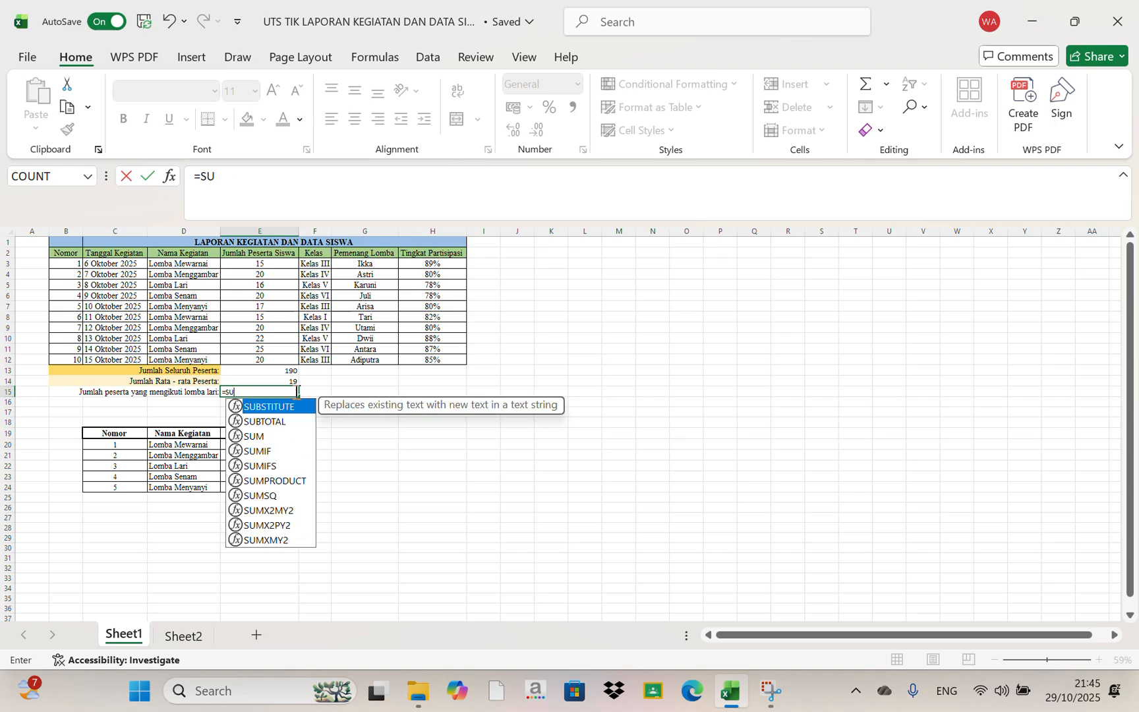
pyautogui.write('M')
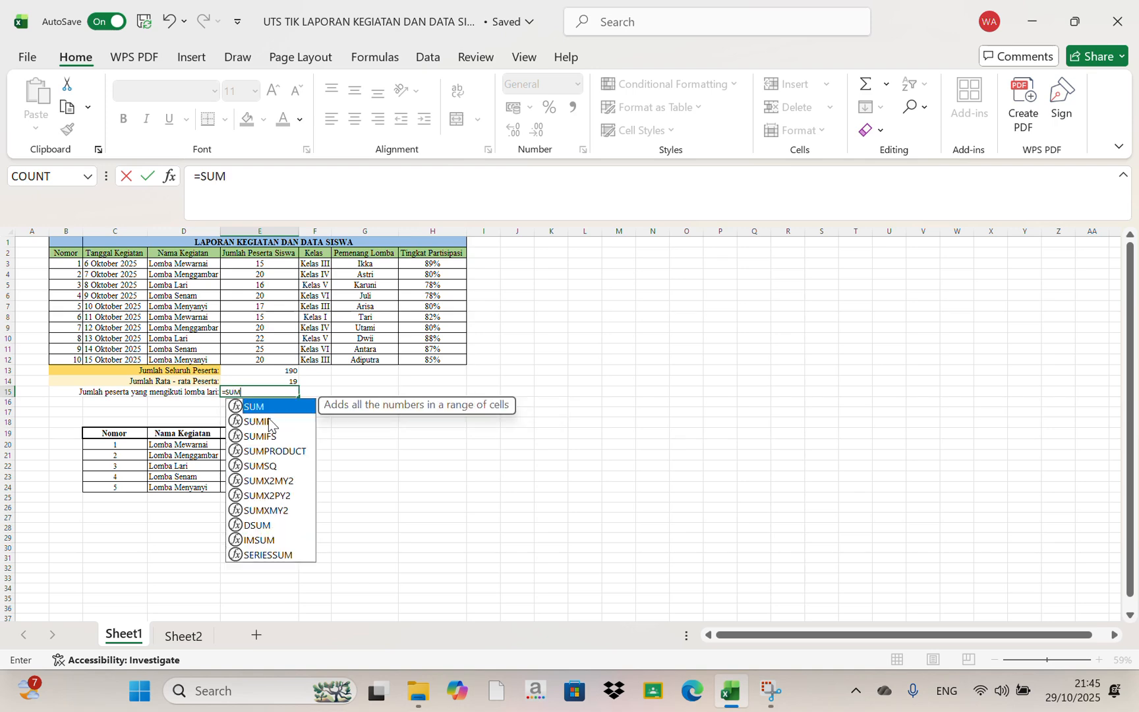
pyautogui.click(267, 420)
pyautogui.doubleClick(267, 421)
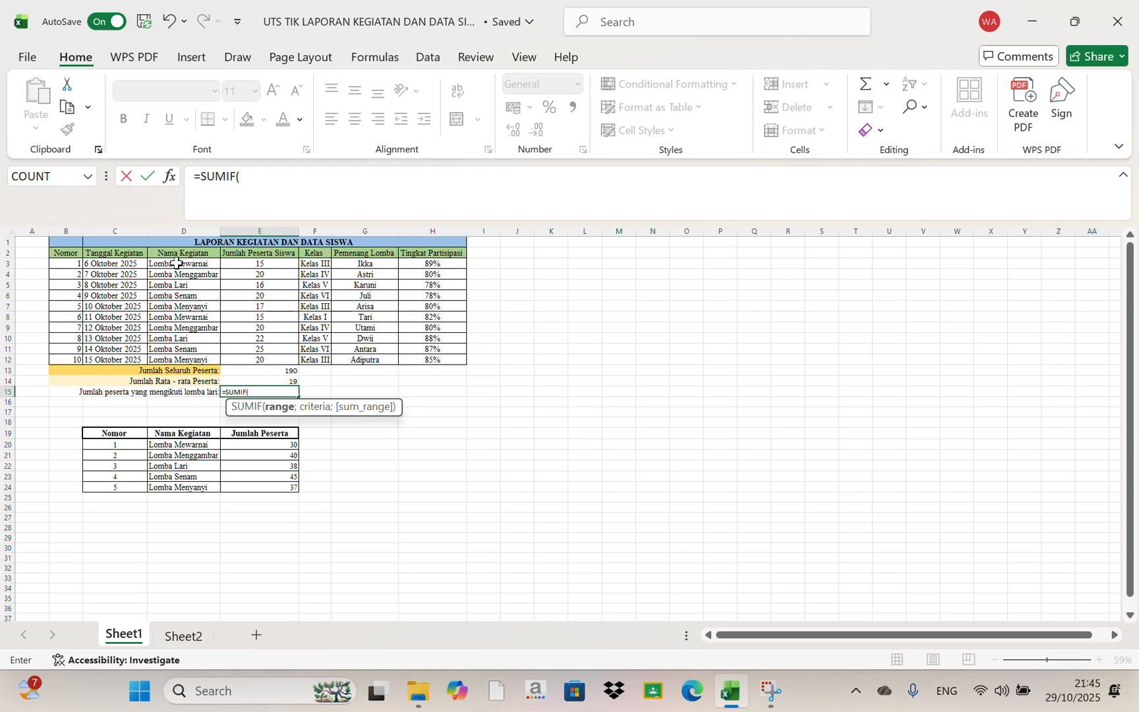
pyautogui.moveTo(177, 264); pyautogui.dragTo(192, 357)
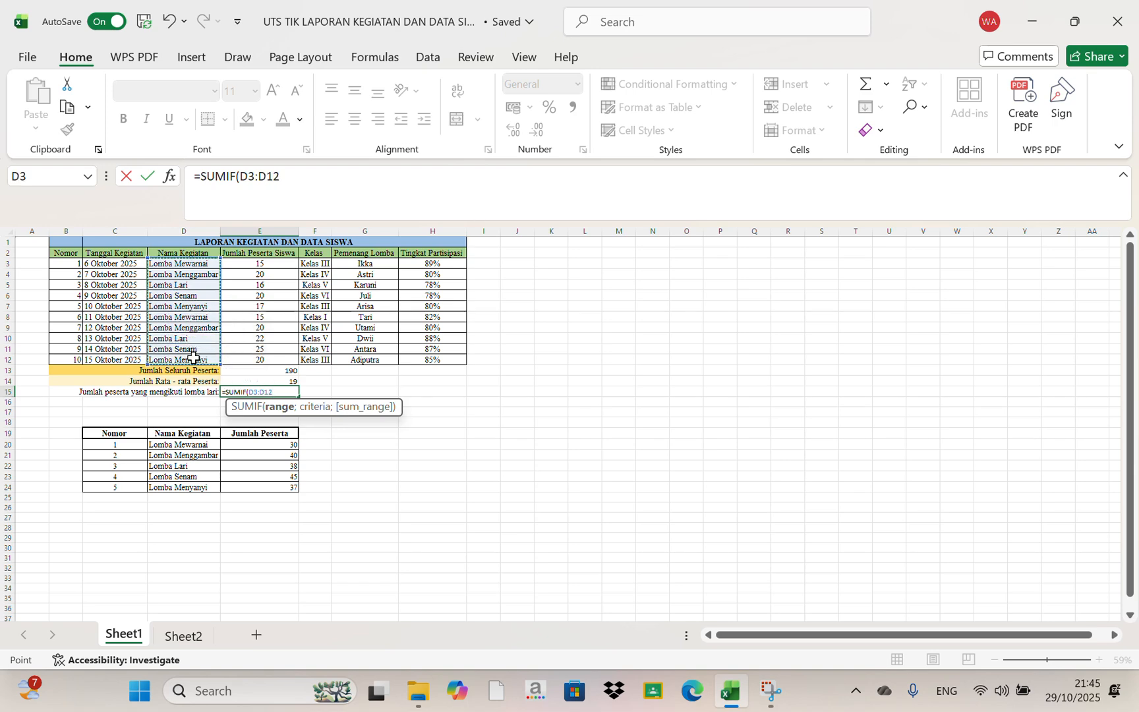
pyautogui.write(';')
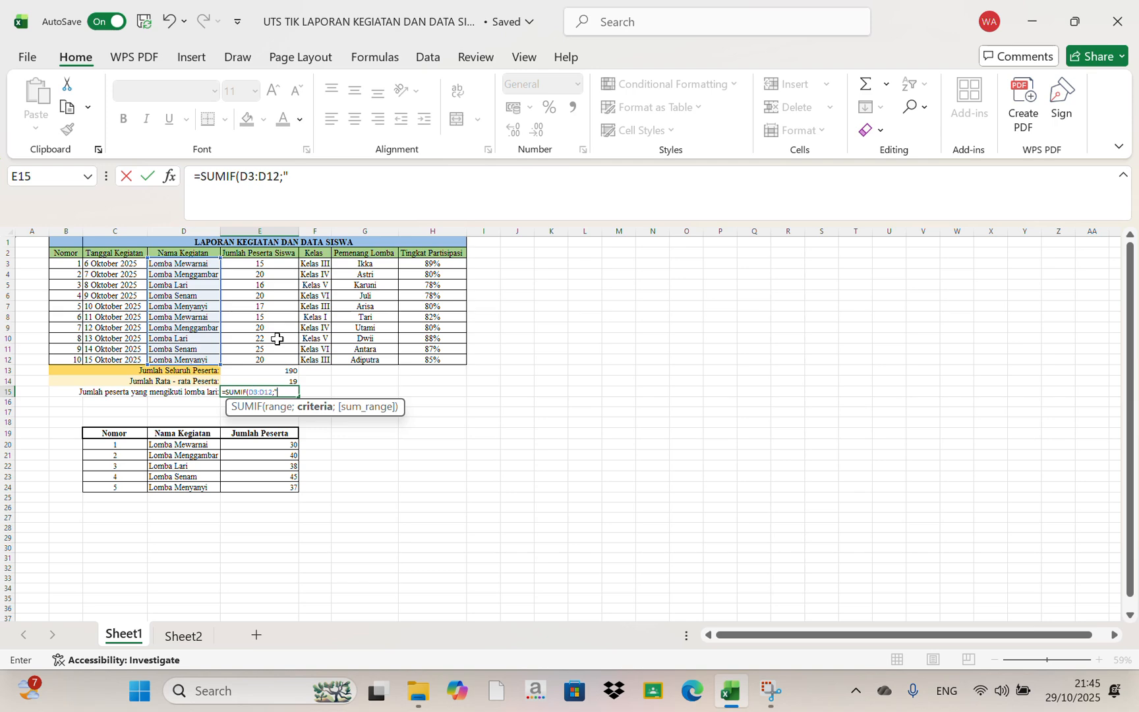
# Enter "Lomba Lari" as the criterion of the SUMIF formula in E15
pyautogui.press('capslock')
pyautogui.write('l')
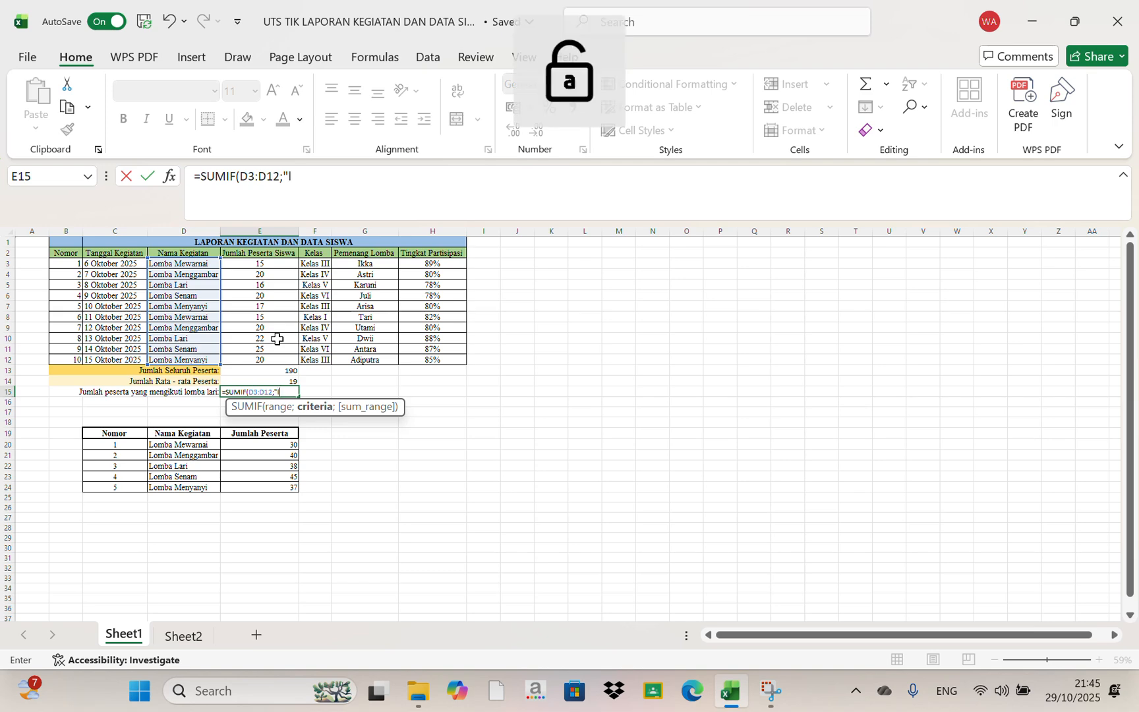
pyautogui.press('BackSpace')
pyautogui.press('capslock')
pyautogui.write('Lomba Lari')
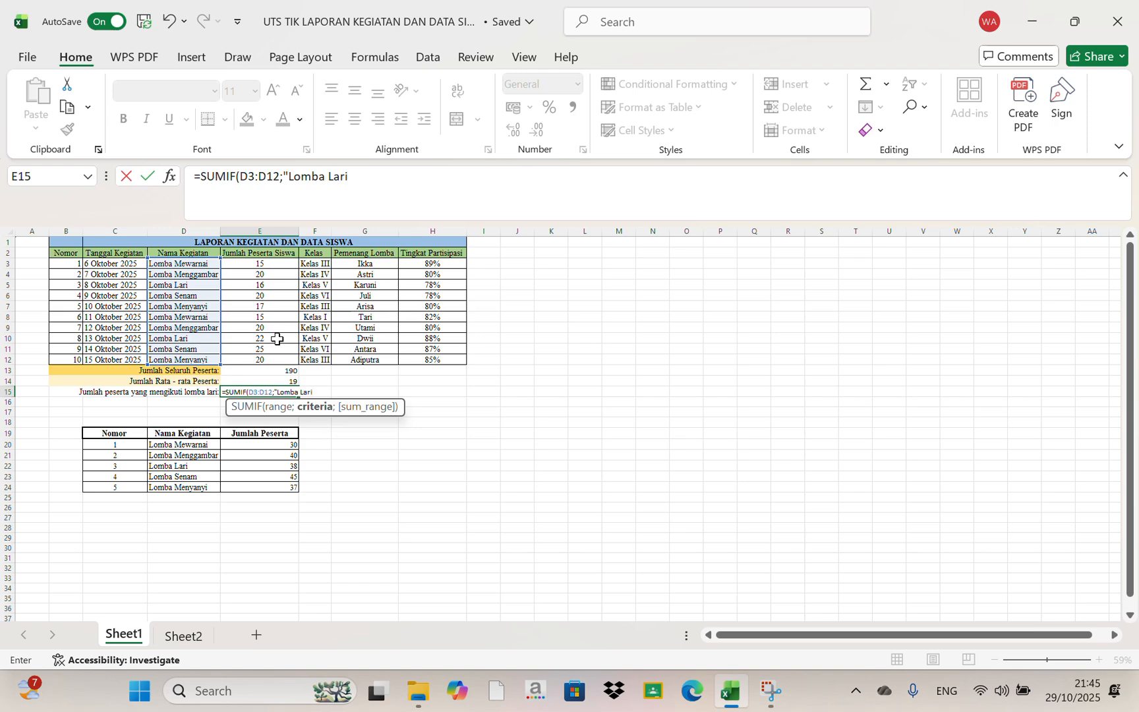
pyautogui.write('";')
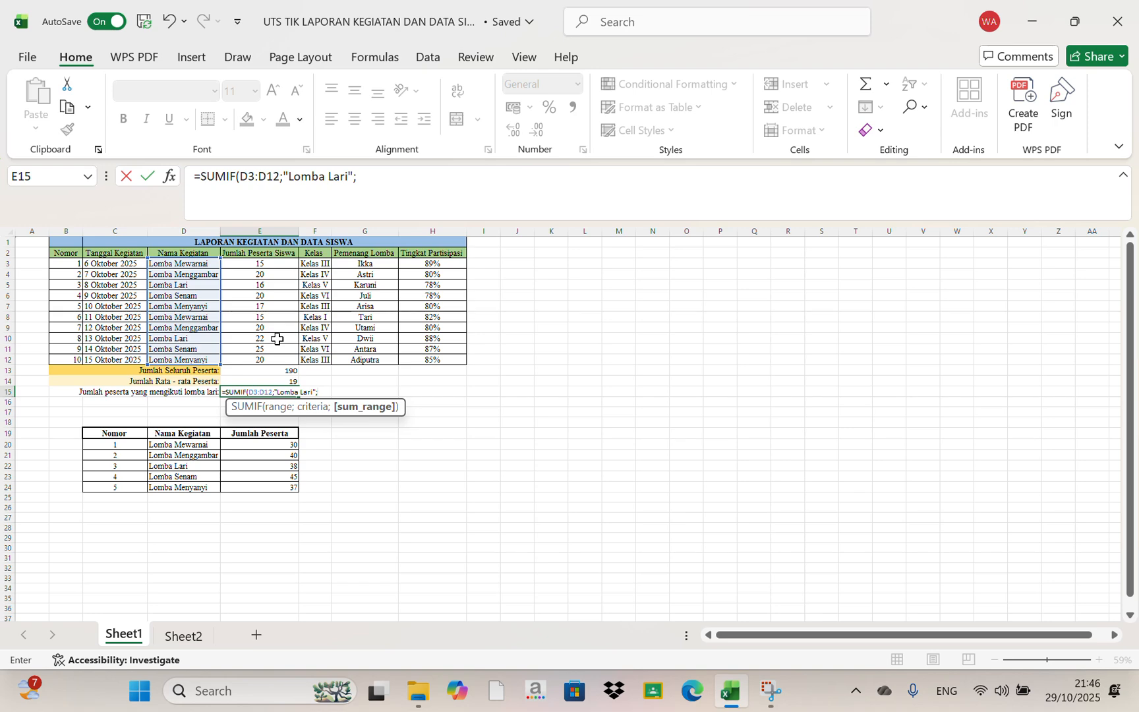
# Complete the SUMIF formula in E15 with the absolute sum range $E$3:$E$12
pyautogui.moveTo(242, 261); pyautogui.dragTo(275, 360)
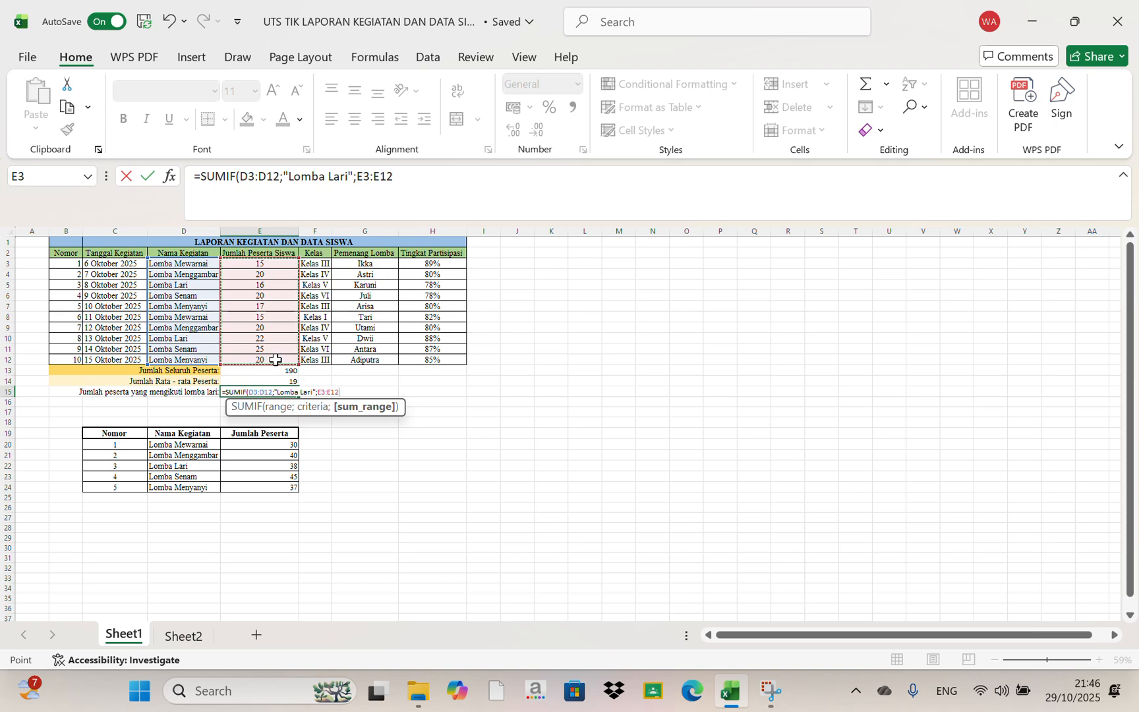
pyautogui.press('F4')
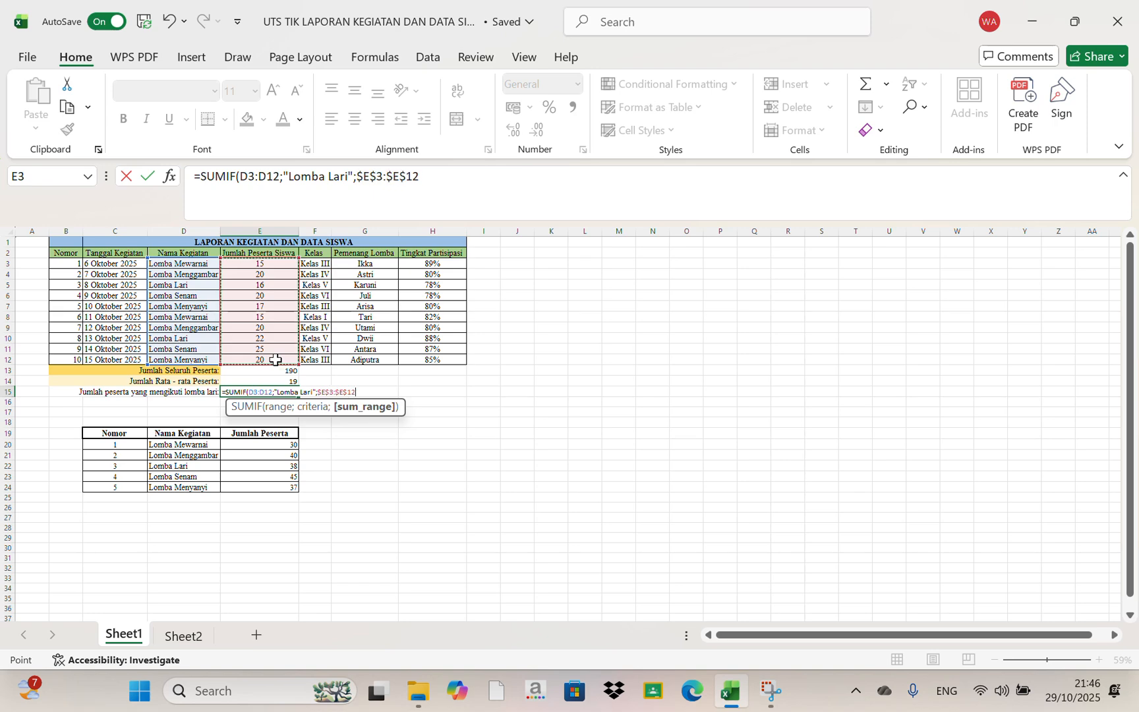
pyautogui.write(')')
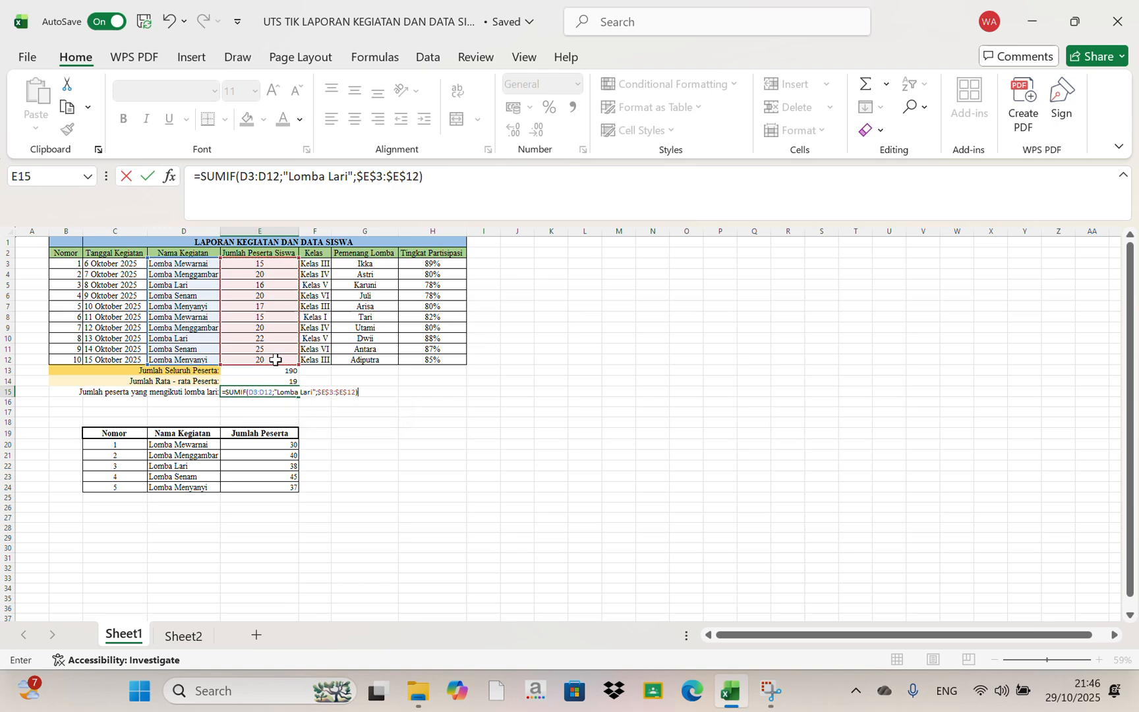
pyautogui.press('Return')
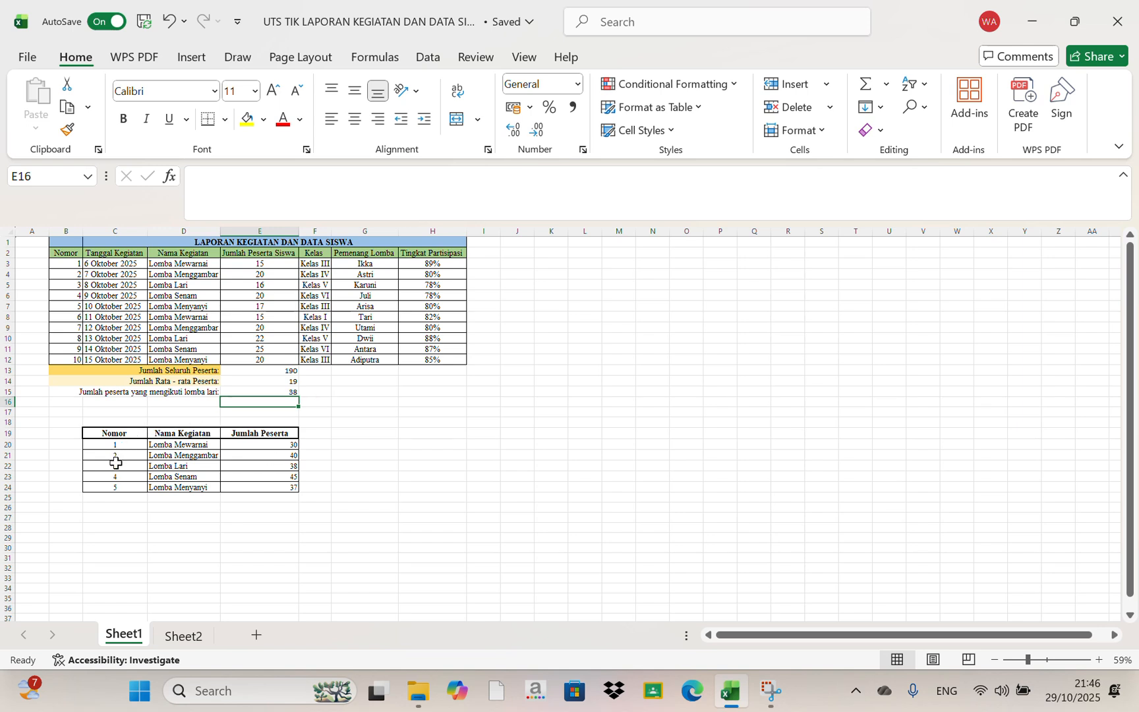
pyautogui.click(275, 393)
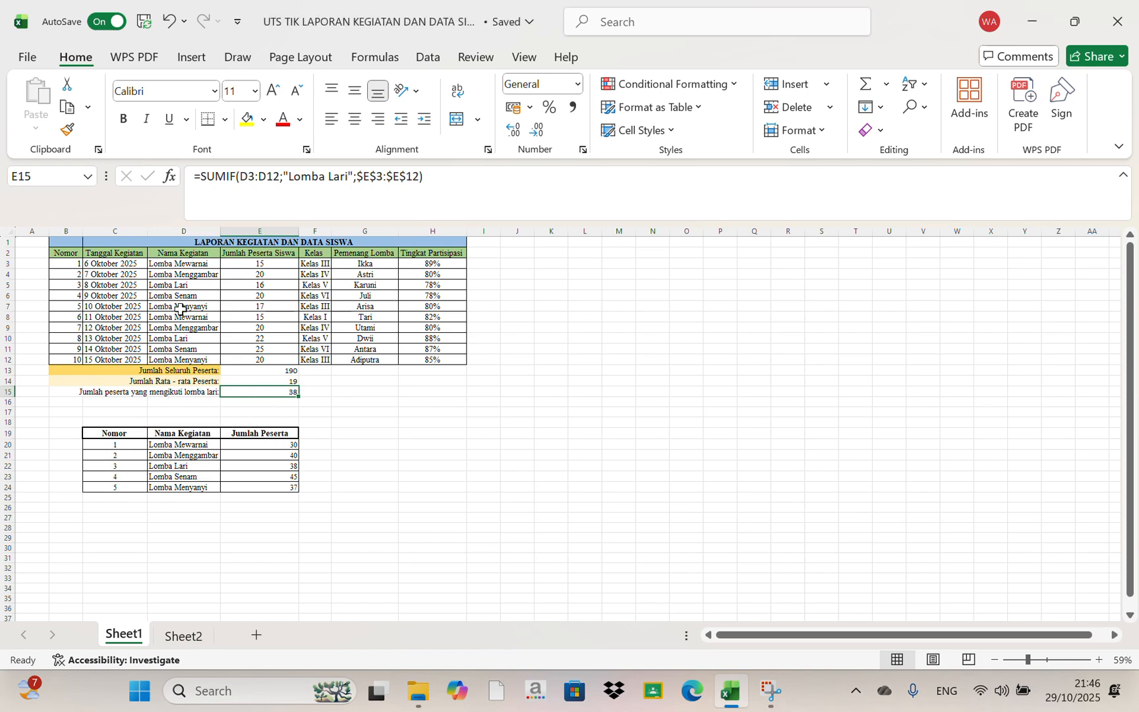
pyautogui.click(200, 444)
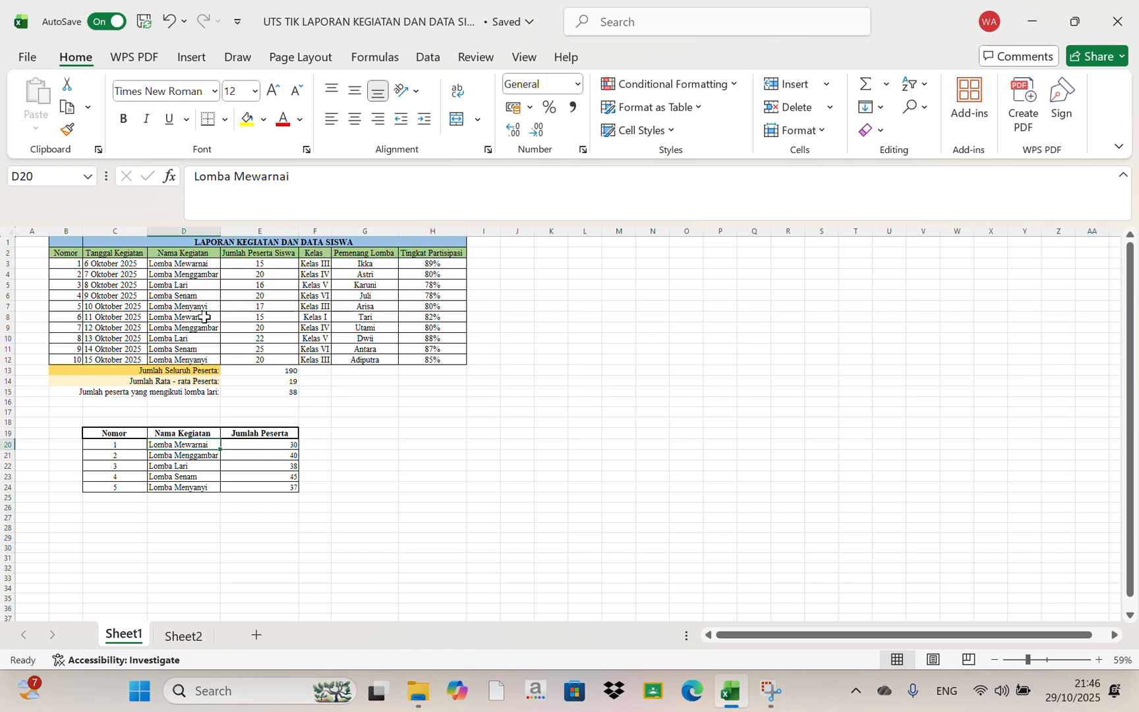
pyautogui.click(202, 263)
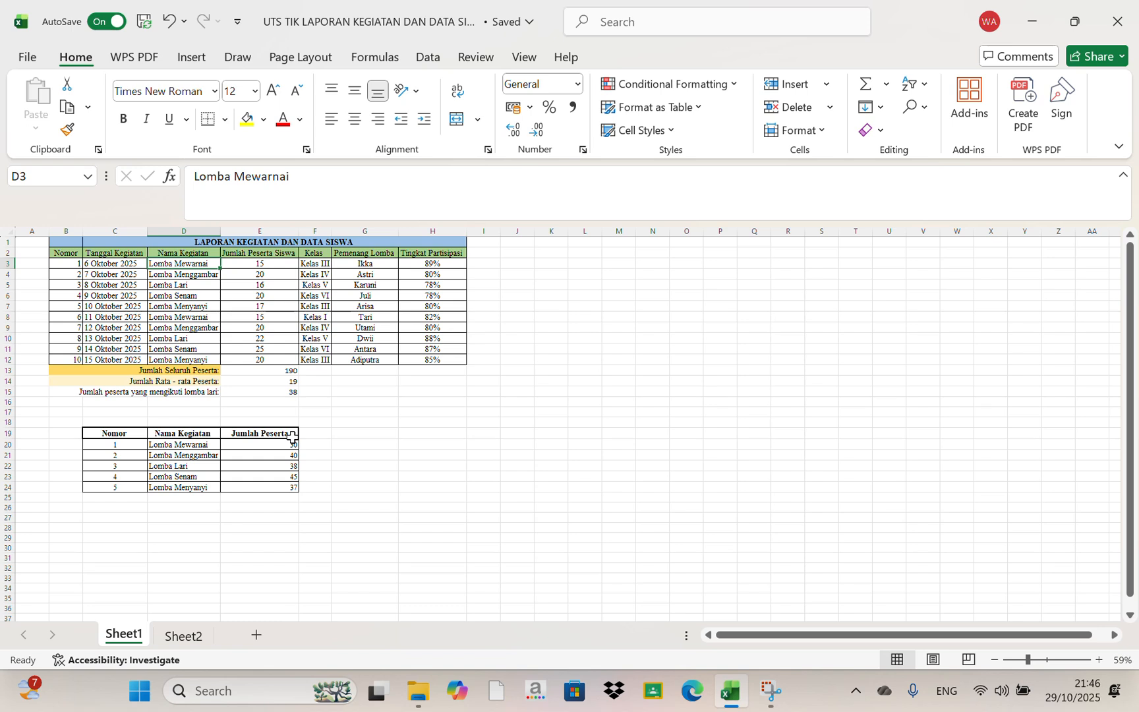
pyautogui.click(270, 390)
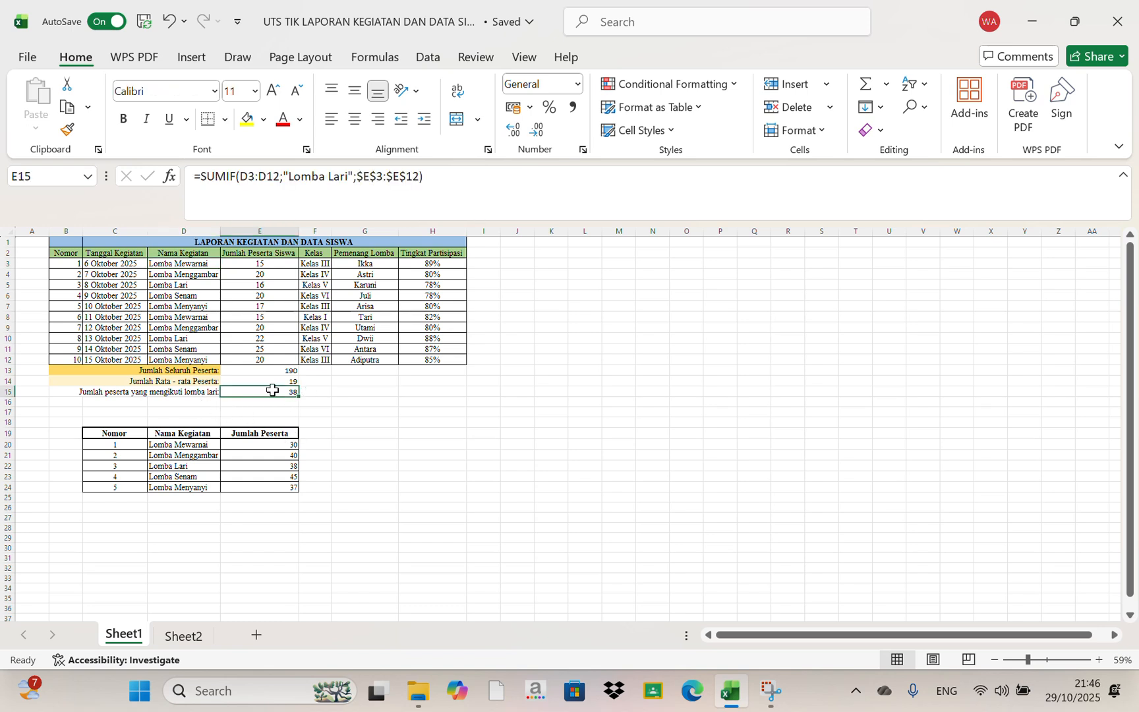
# Insert a 3-D stacked column chart from the activity summary table C19:E24
pyautogui.click(132, 434)
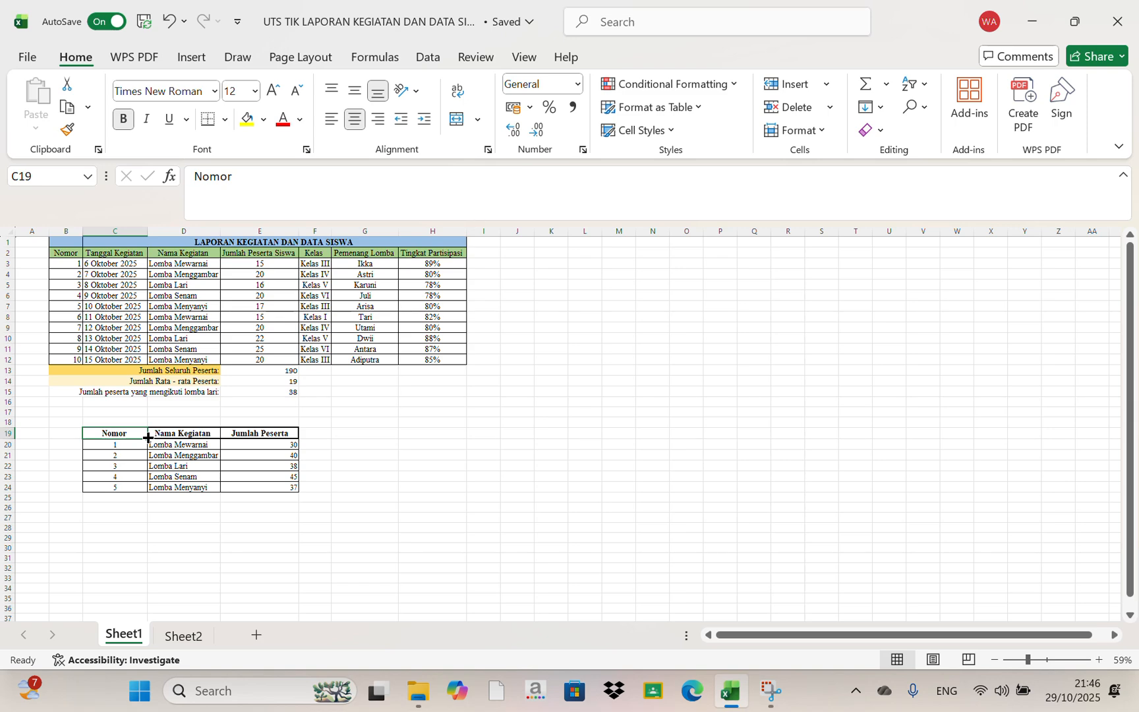
pyautogui.moveTo(141, 434); pyautogui.dragTo(263, 484)
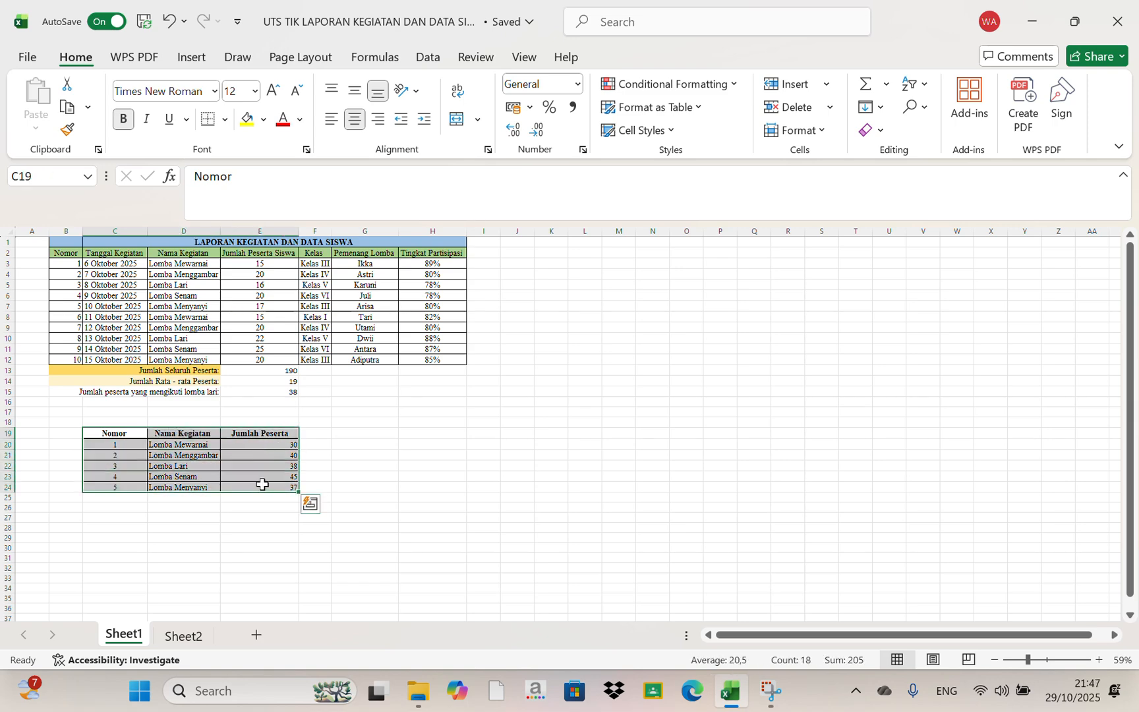
pyautogui.click(191, 60)
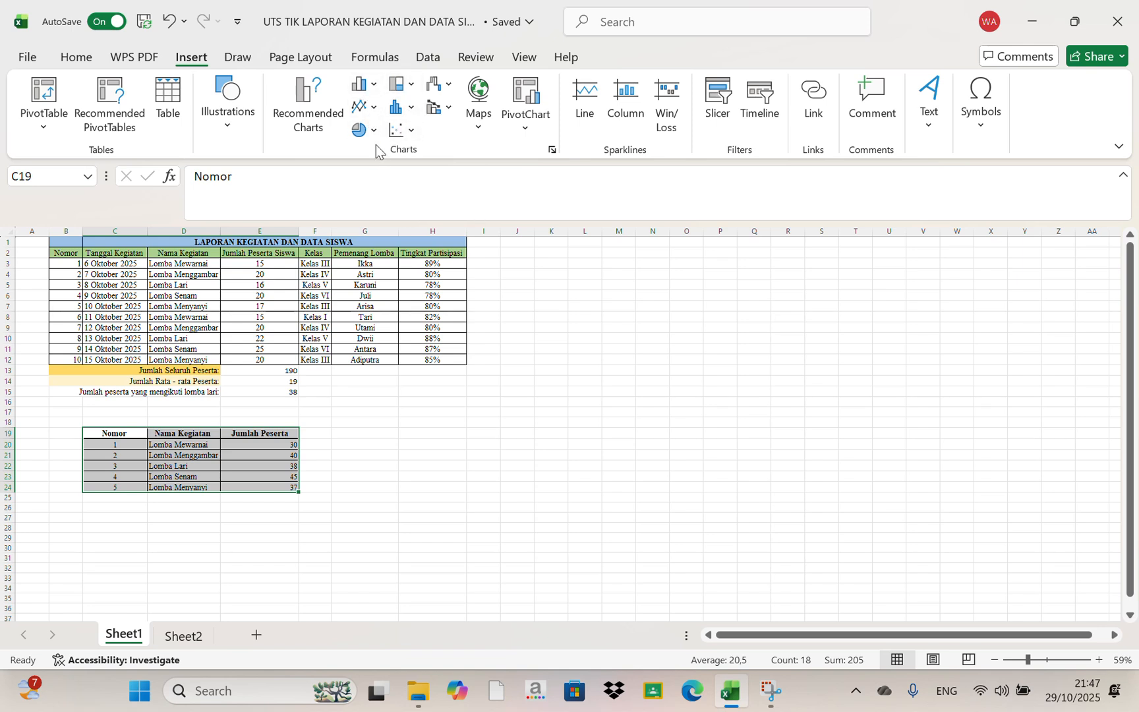
pyautogui.click(369, 85)
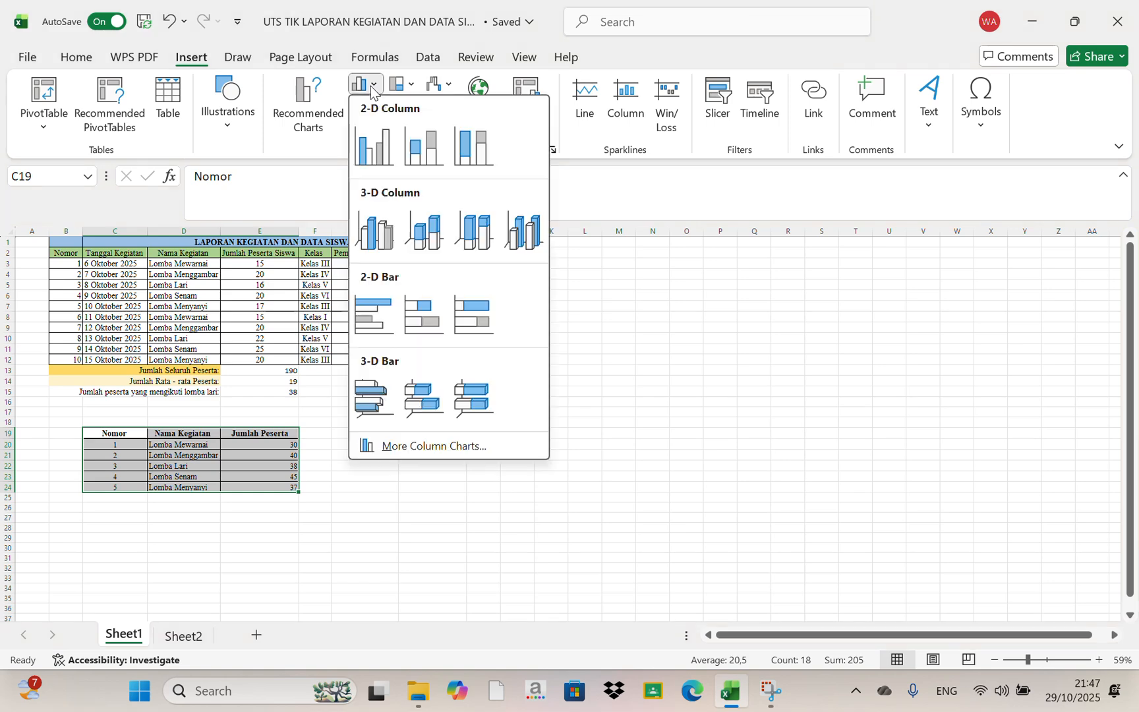
pyautogui.click(432, 230)
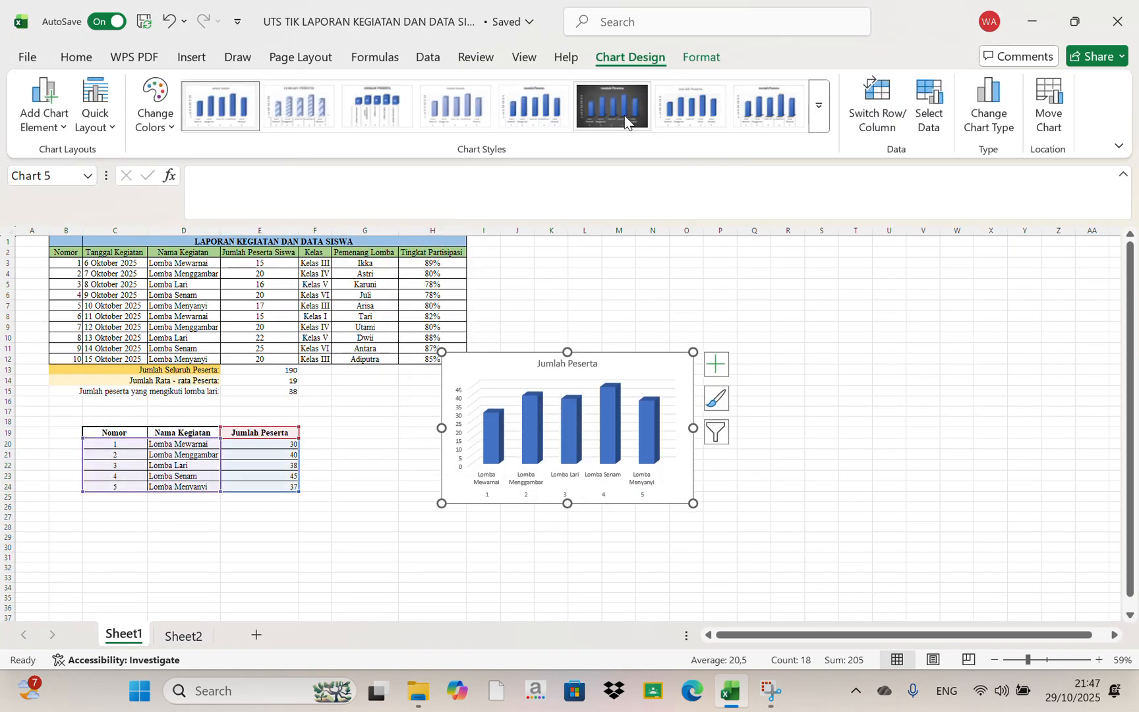
# Apply the dark-background style to the column chart and move it beside the activity table, starting around K2
pyautogui.click(605, 116)
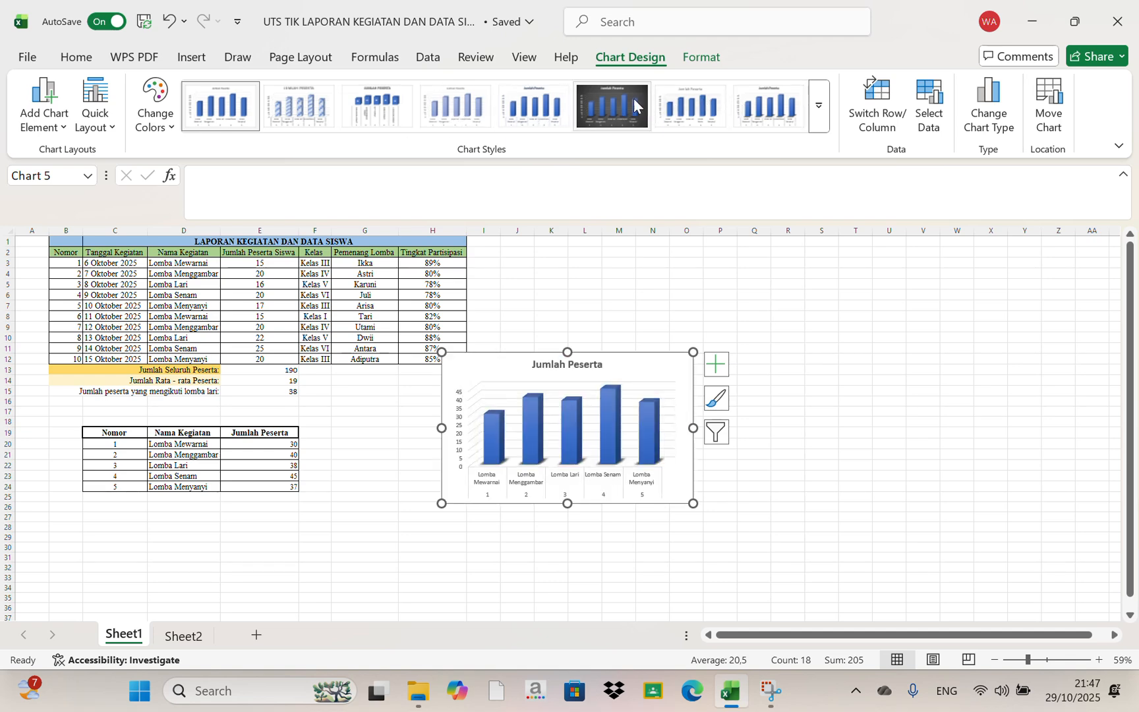
pyautogui.click(609, 102)
pyautogui.moveTo(665, 361); pyautogui.dragTo(762, 261)
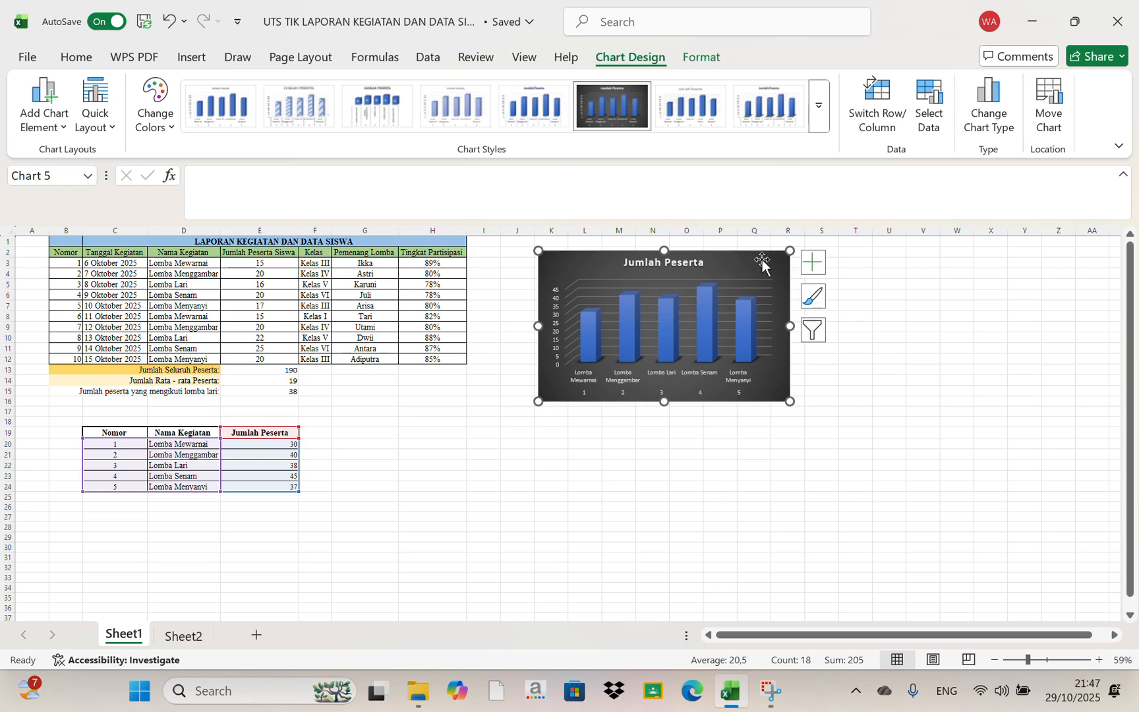
# Change the column chart's title to "Jumlah Peserta Lomba"
pyautogui.click(694, 262)
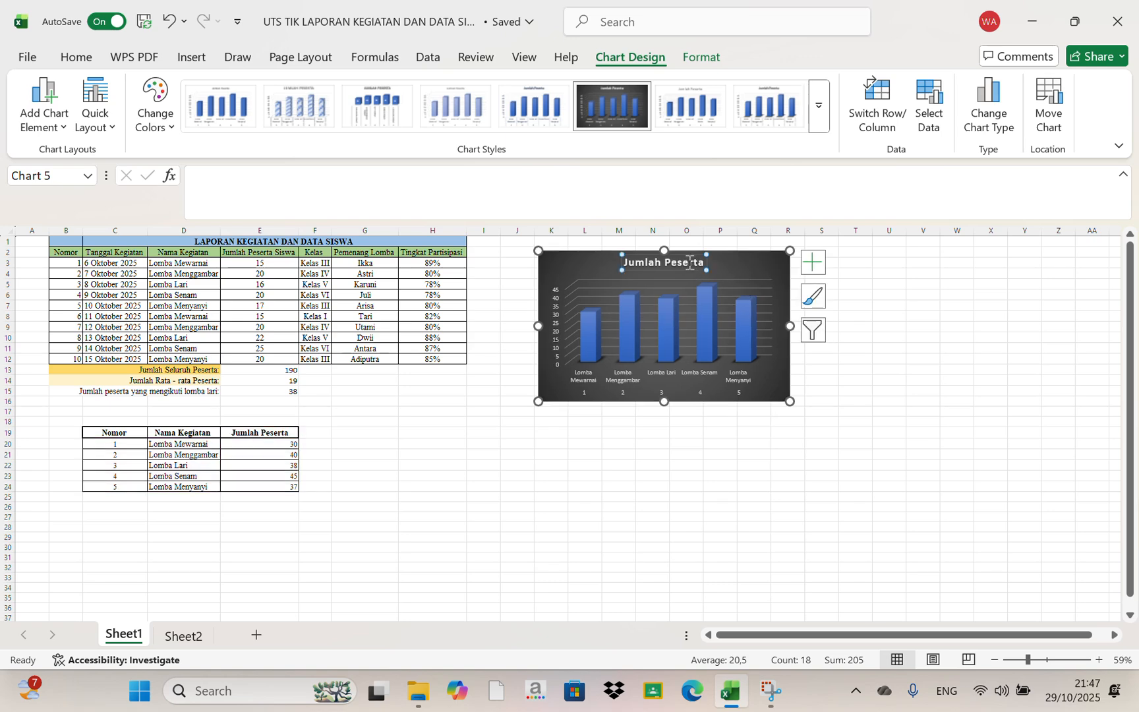
pyautogui.click(689, 262)
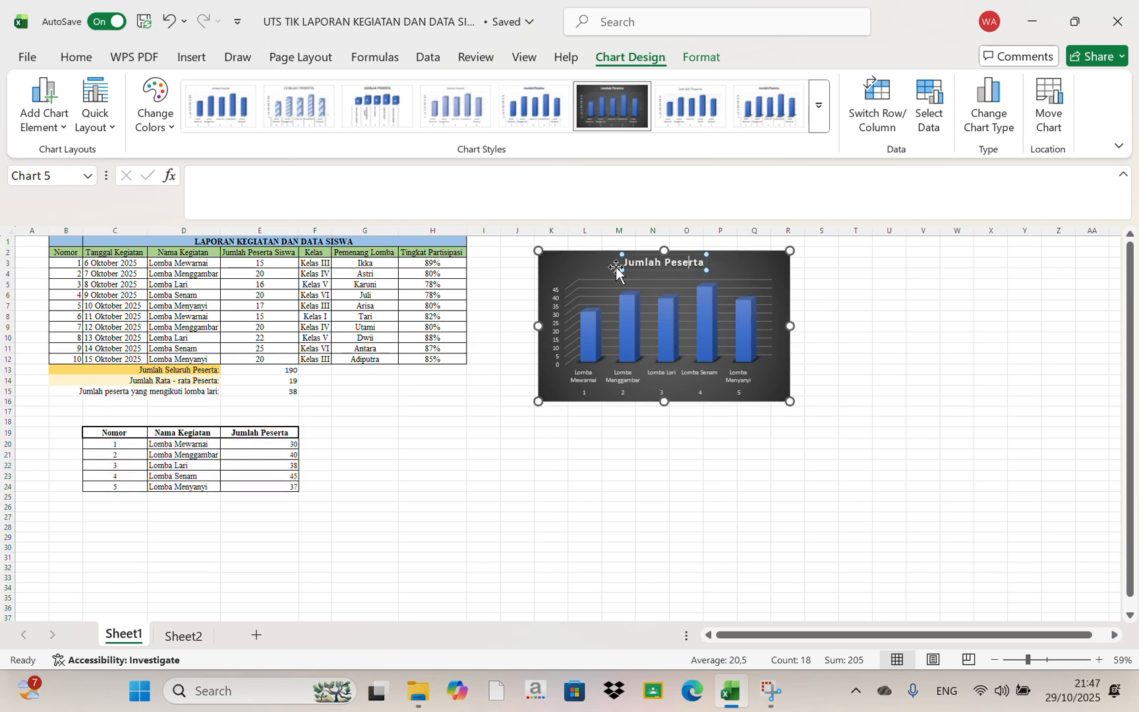
pyautogui.doubleClick(652, 262)
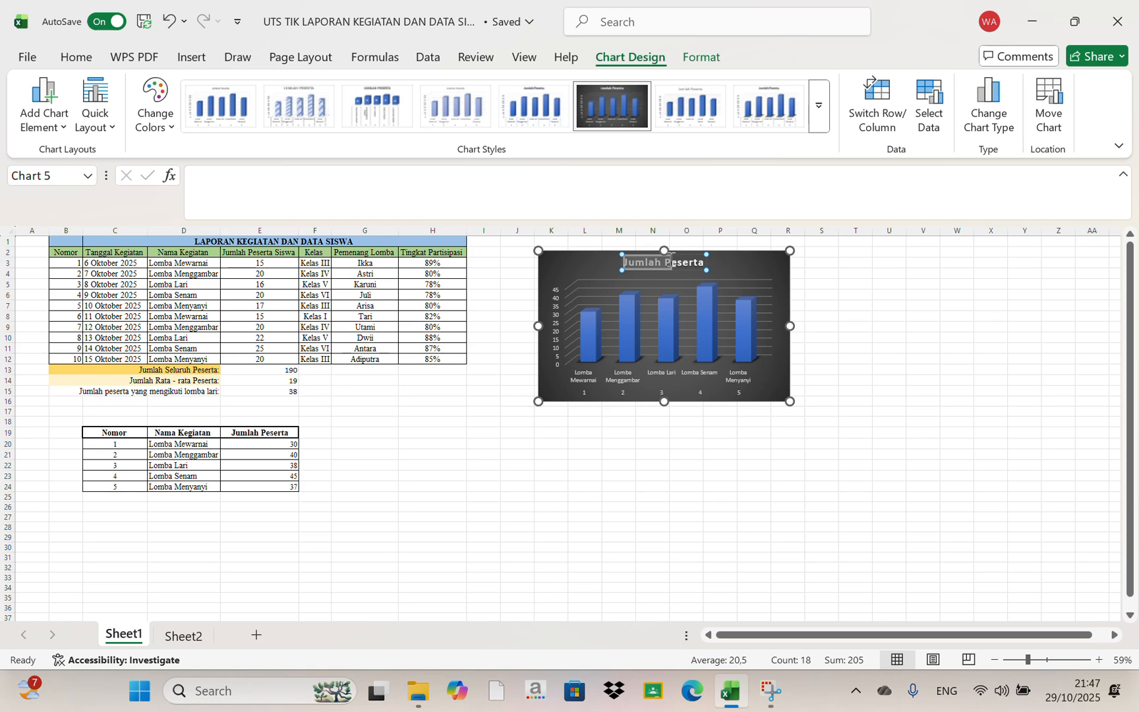
pyautogui.click(668, 263)
pyautogui.write('Lomba')
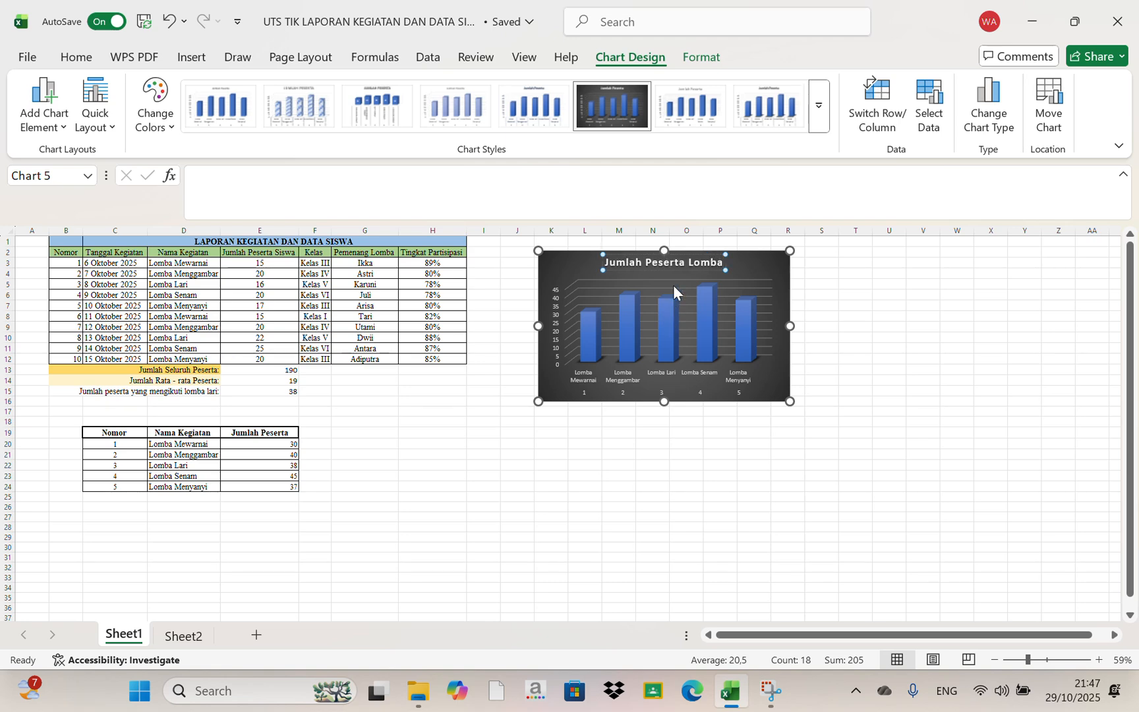
# Format the column chart's title in Times New Roman, size 12
pyautogui.moveTo(677, 261); pyautogui.dragTo(728, 263)
pyautogui.click(617, 263)
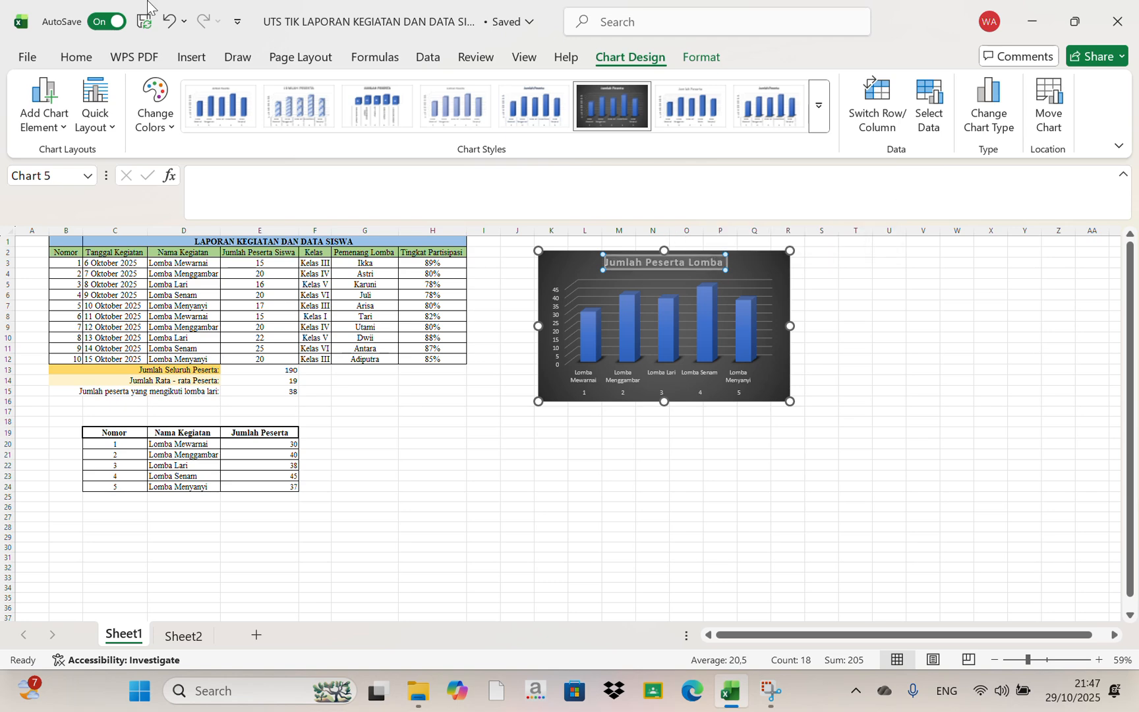
pyautogui.click(71, 57)
pyautogui.click(212, 90)
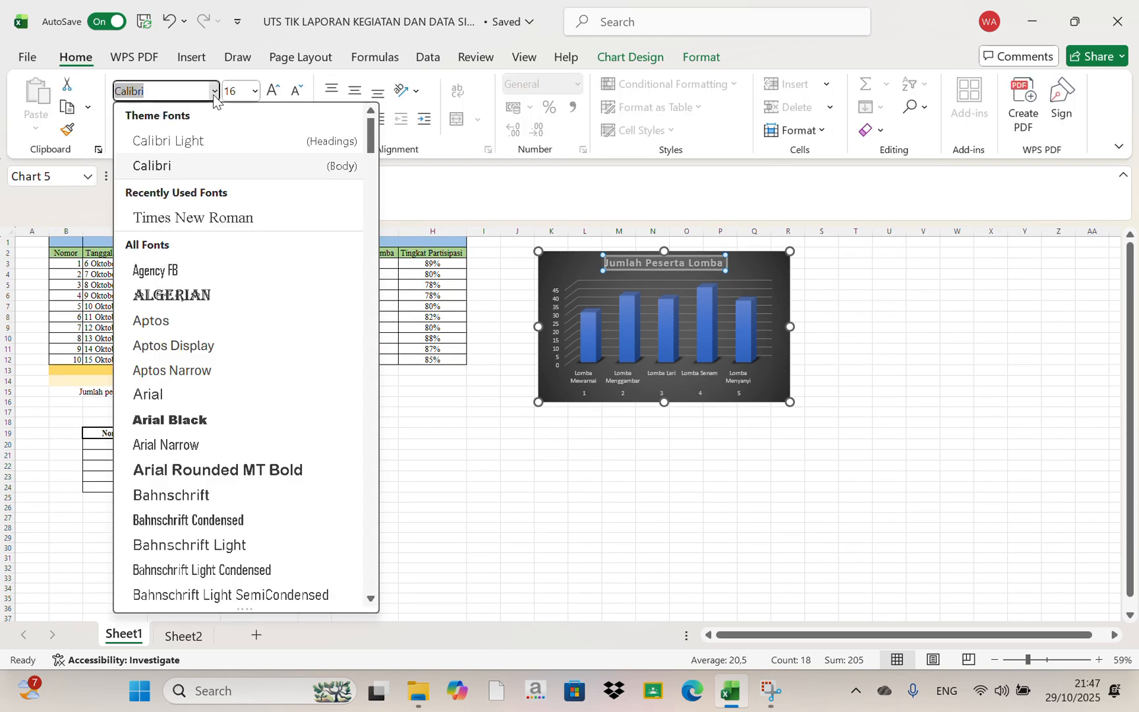
pyautogui.click(209, 218)
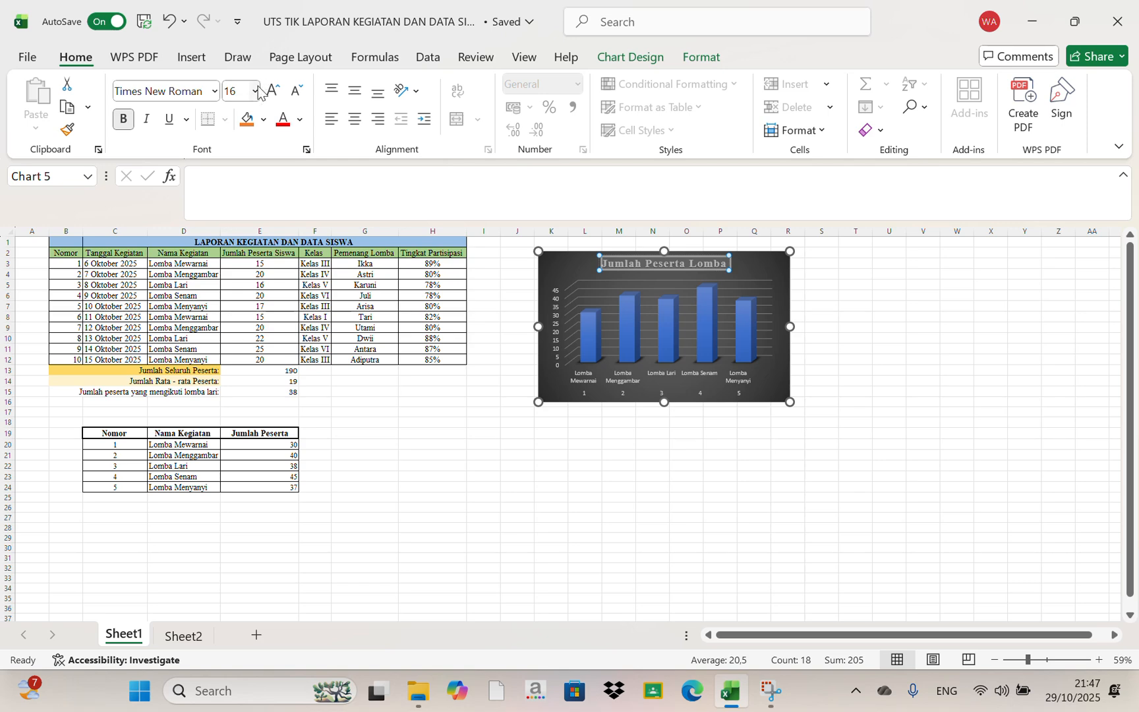
pyautogui.click(255, 91)
pyautogui.click(239, 224)
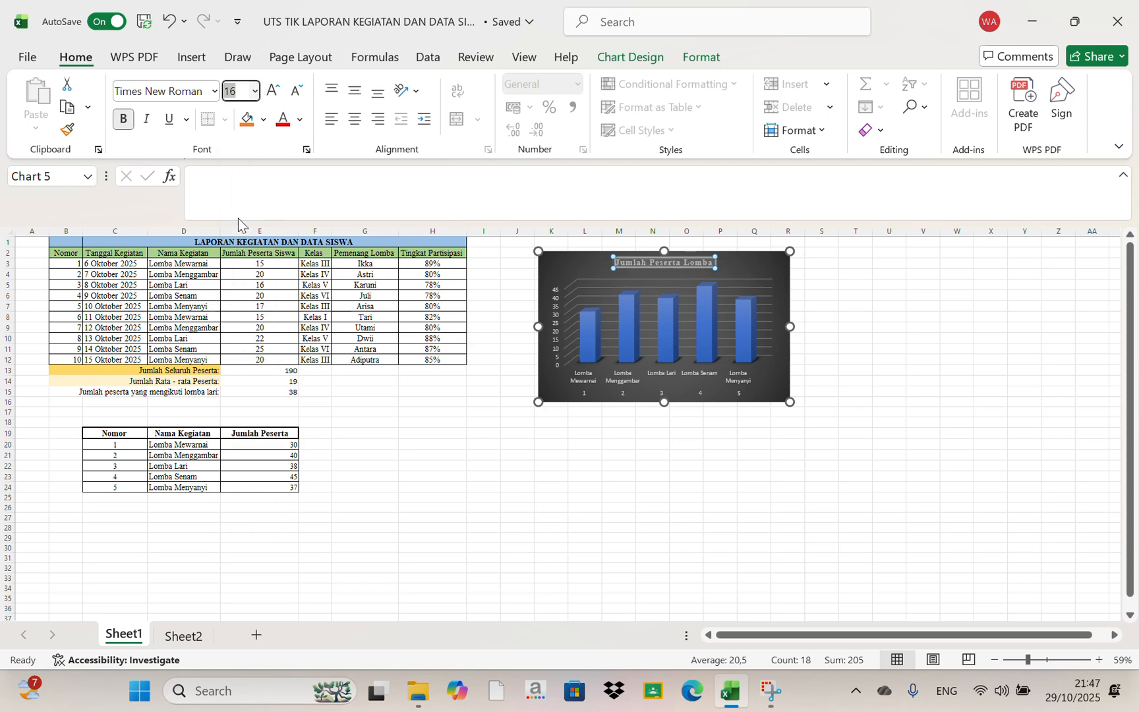
pyautogui.click(856, 363)
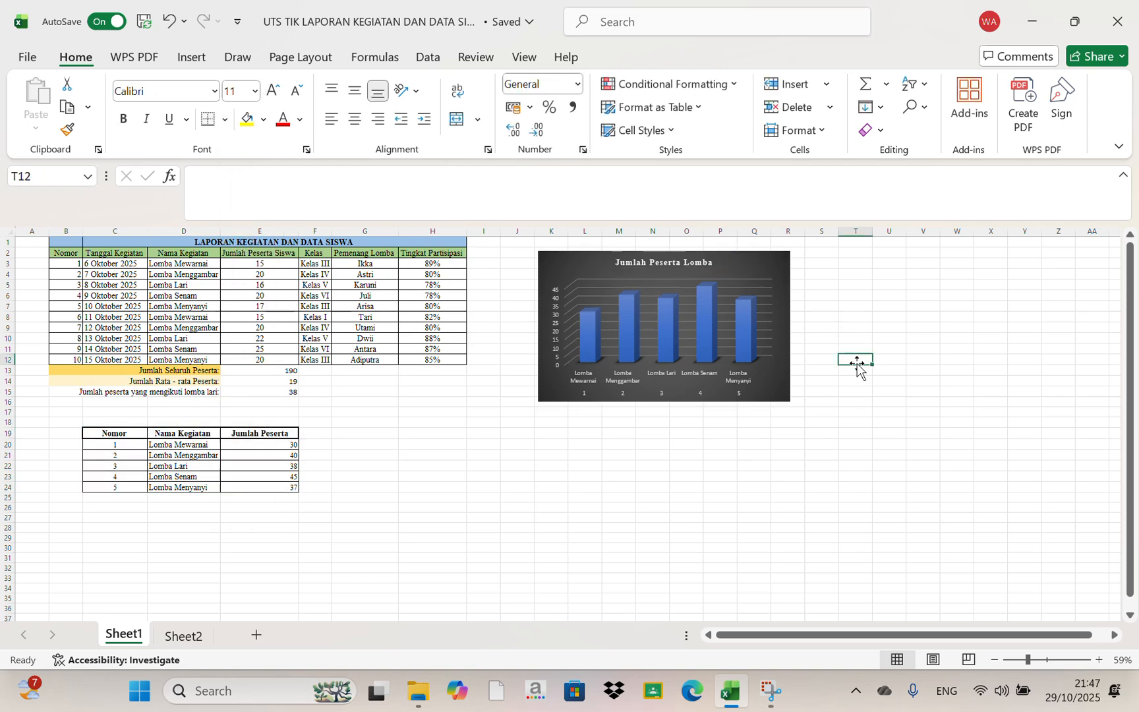
# Insert a 3-D pie chart from the summary table C19:E24 and apply Style 3 to it
pyautogui.click(419, 498)
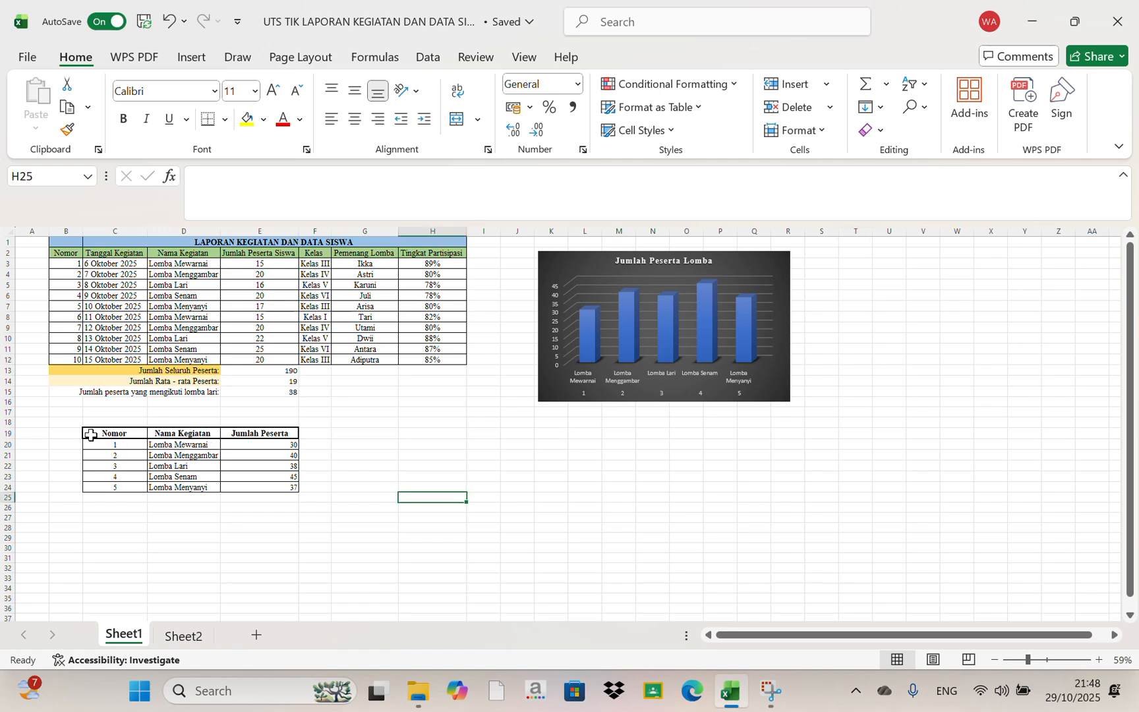
pyautogui.moveTo(90, 435); pyautogui.dragTo(263, 484)
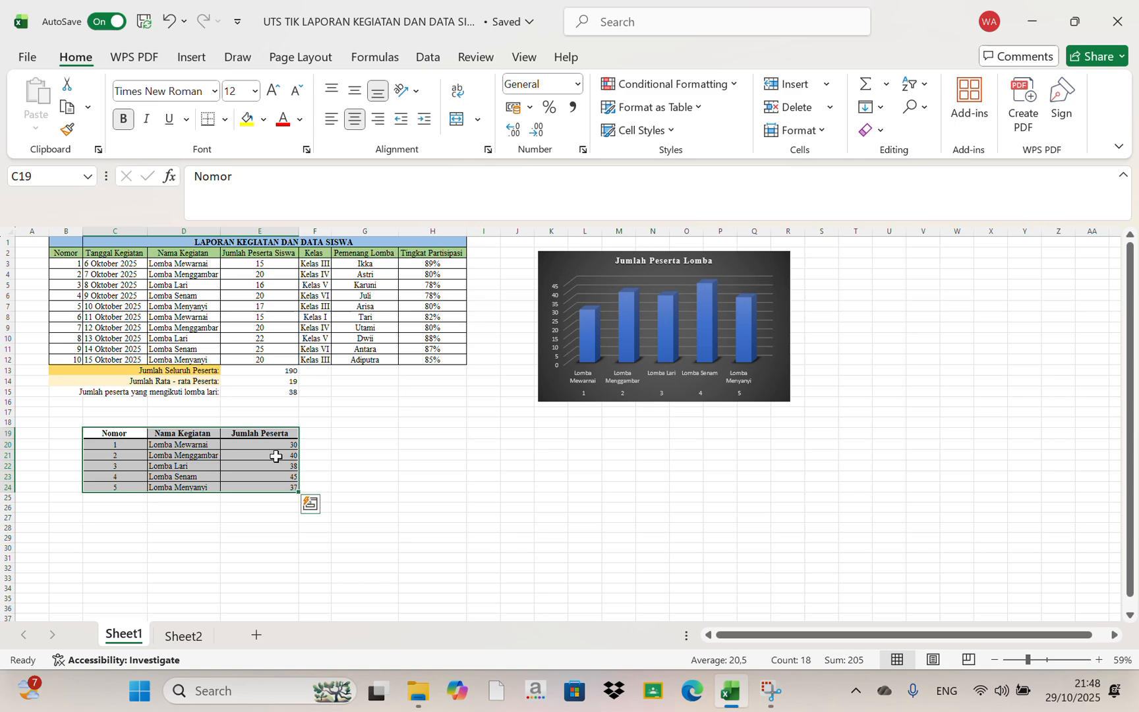
pyautogui.click(183, 61)
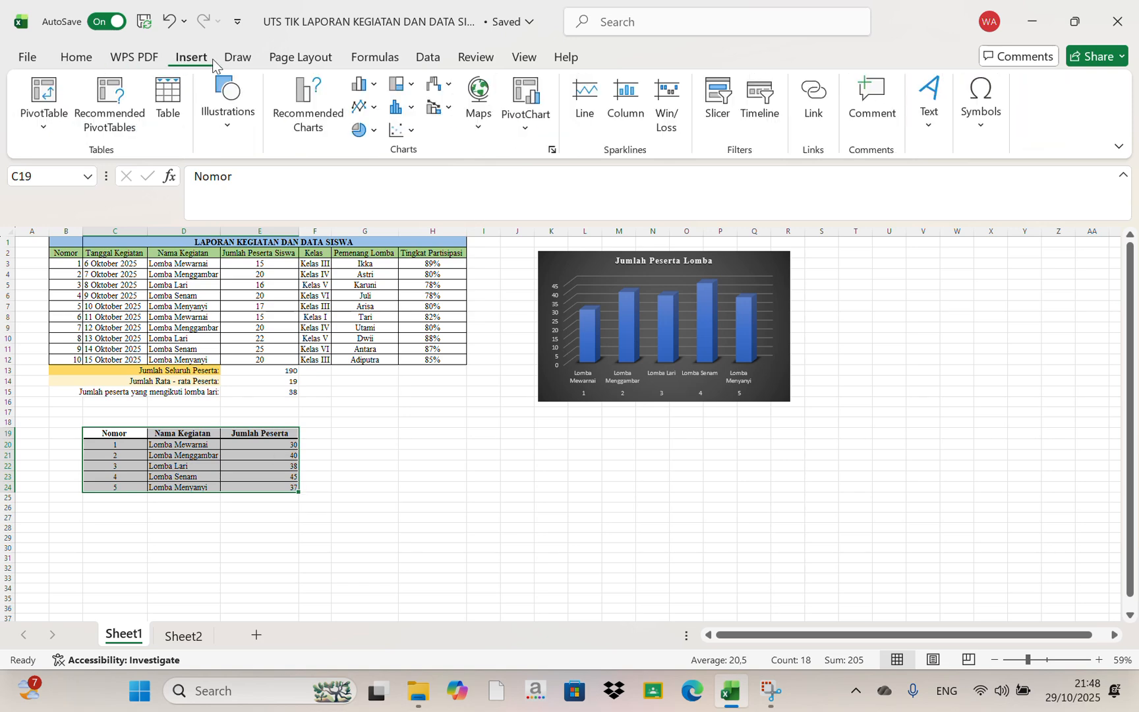
pyautogui.click(374, 131)
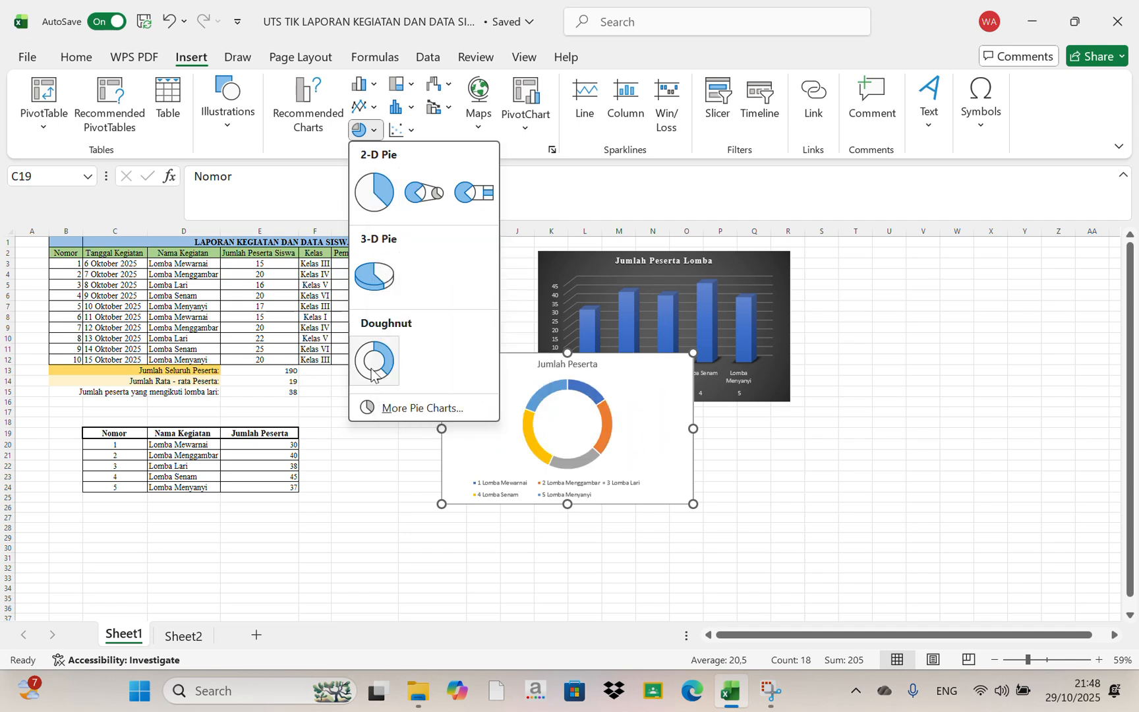
pyautogui.click(382, 282)
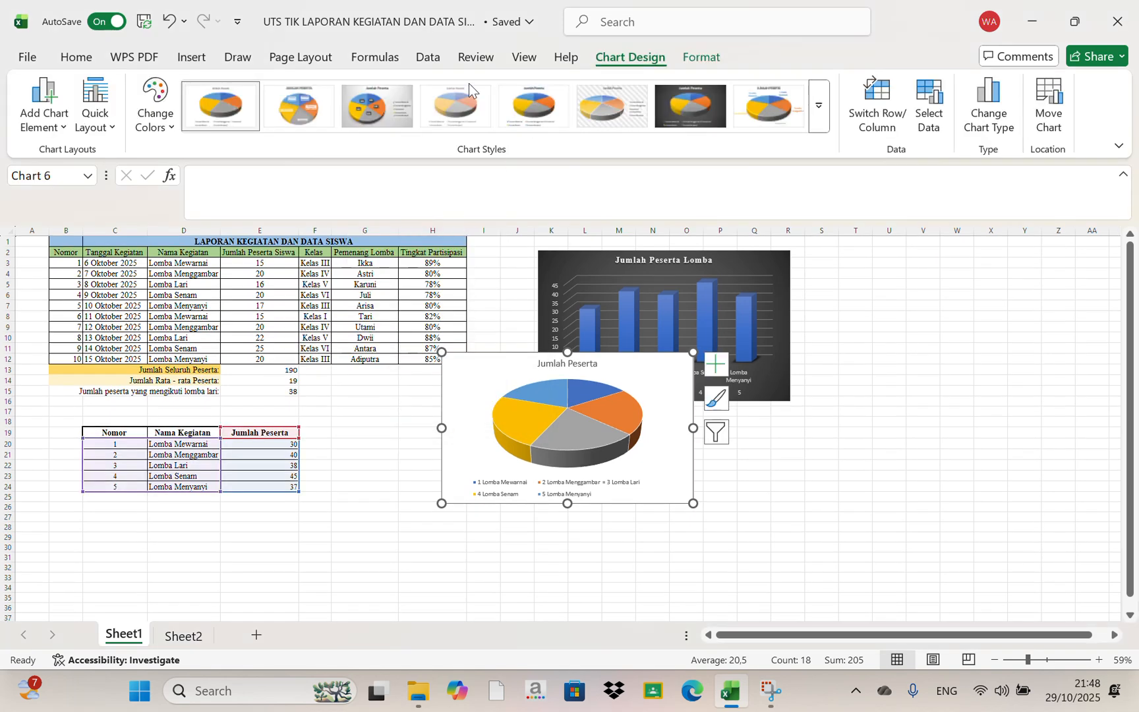
pyautogui.click(819, 108)
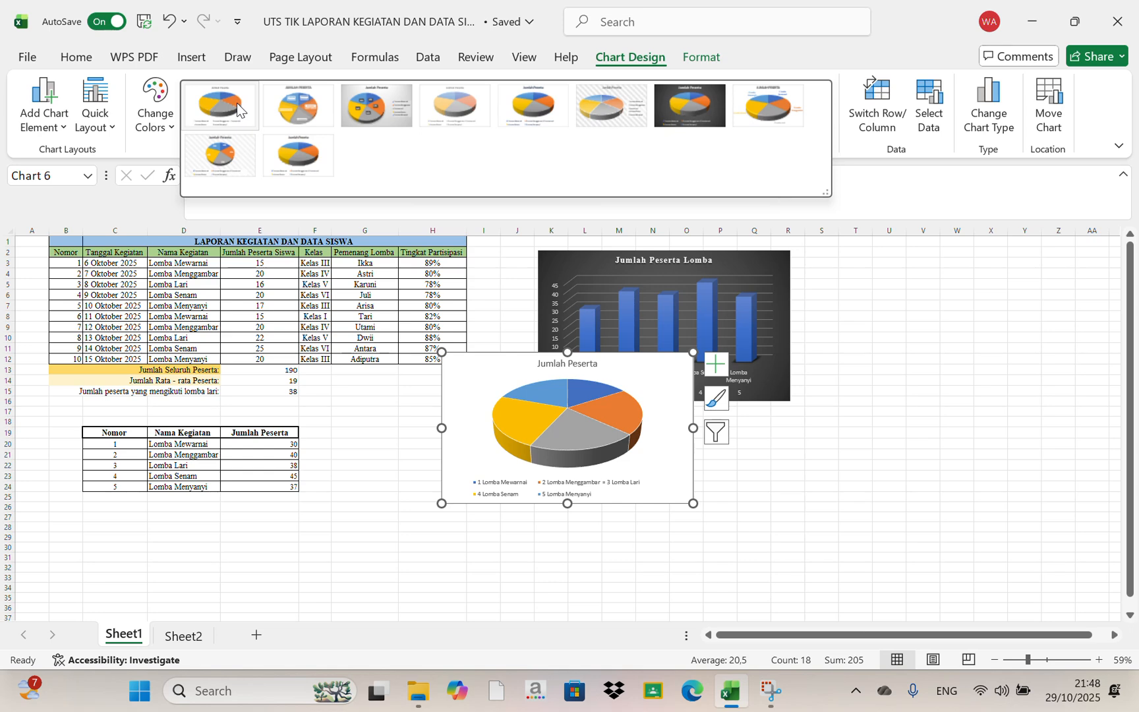
pyautogui.click(368, 92)
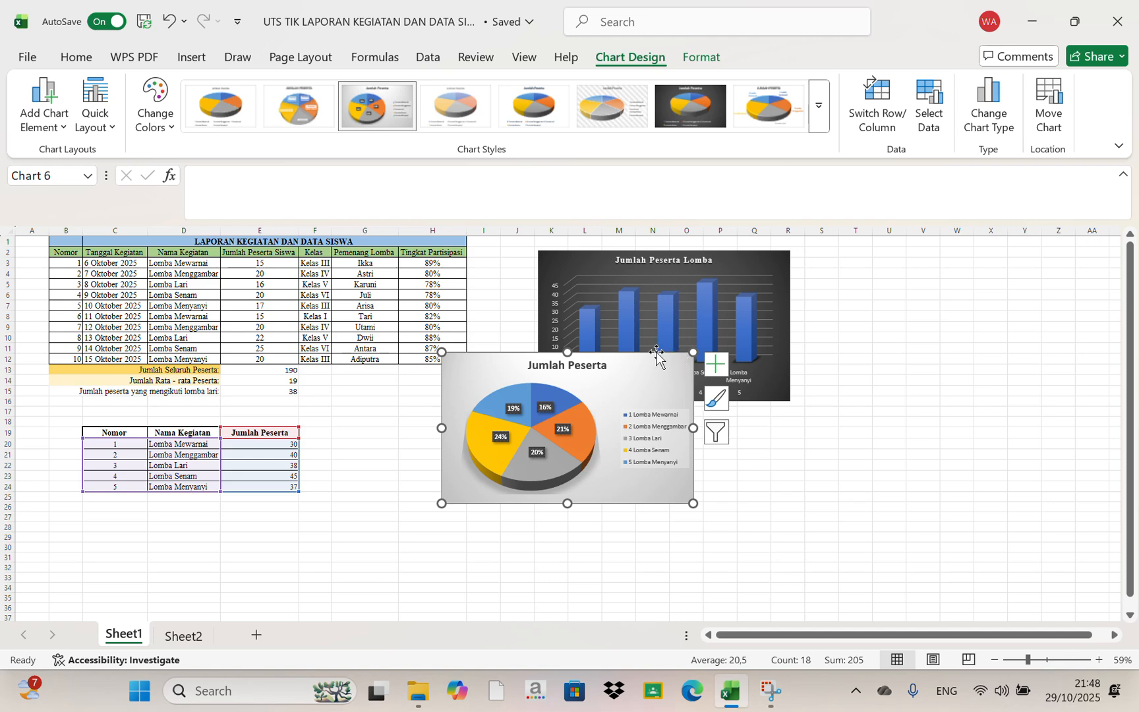
# Move the pie chart below the column chart and shift its legend slightly lower inside the chart
pyautogui.moveTo(657, 353); pyautogui.dragTo(709, 428)
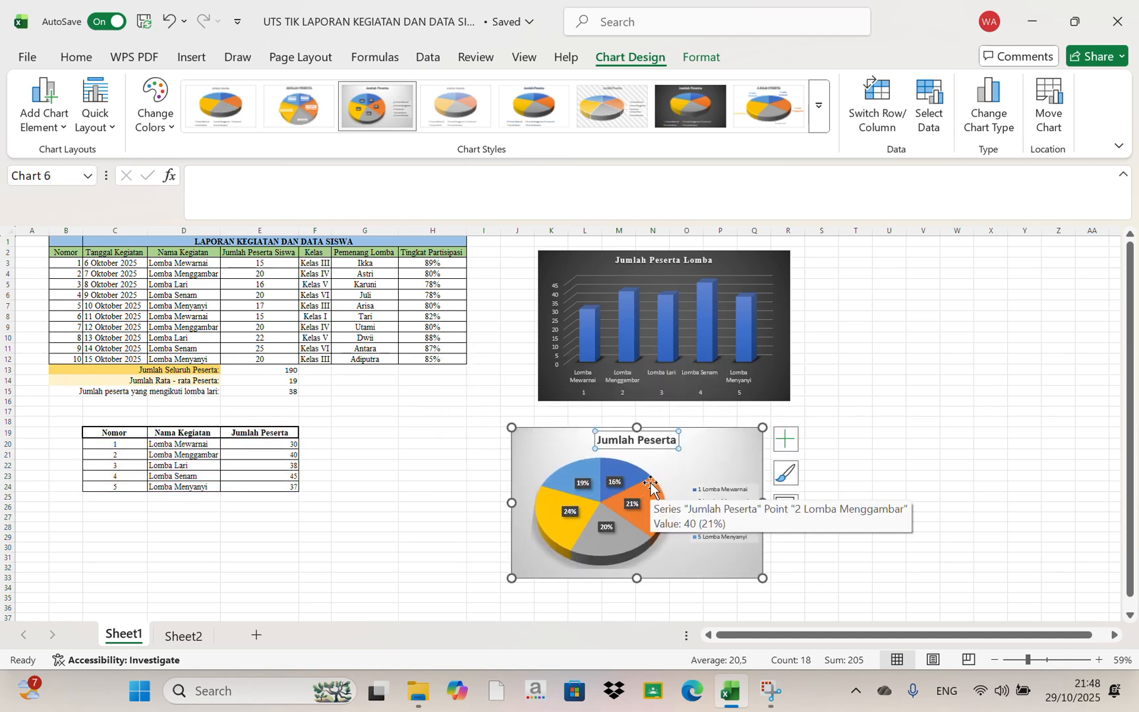
pyautogui.click(666, 511)
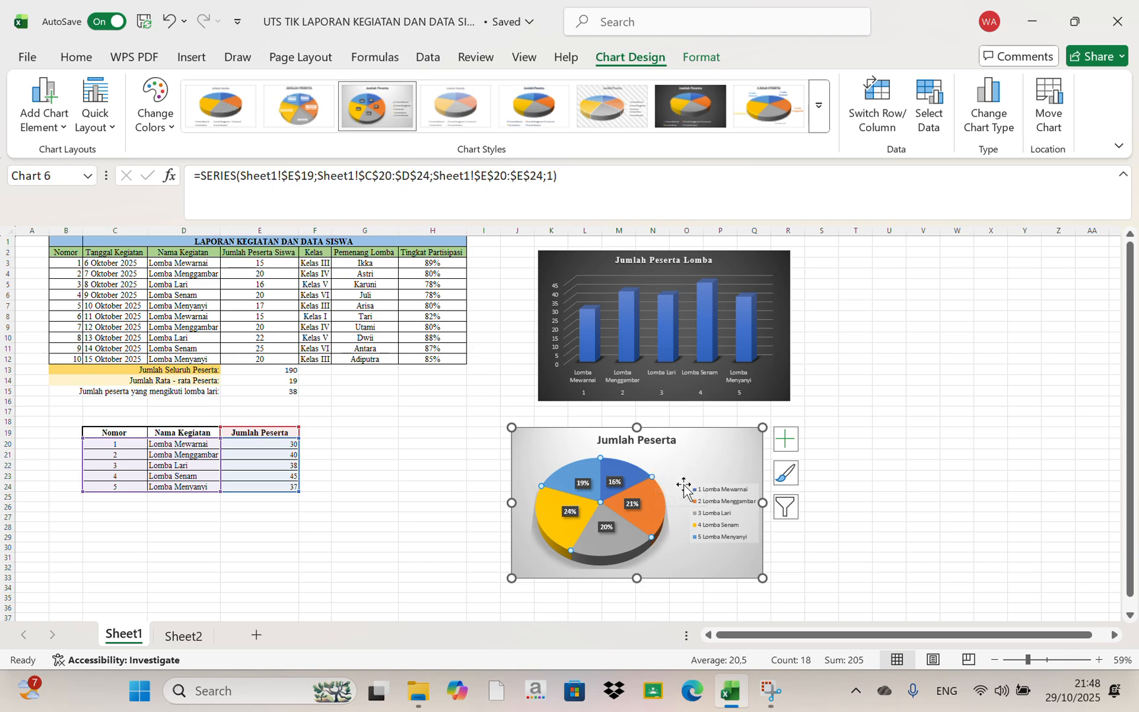
pyautogui.moveTo(739, 519); pyautogui.dragTo(731, 533)
# Change the pie chart's title to "Jumlah Peserta Lomba"
pyautogui.click(645, 455)
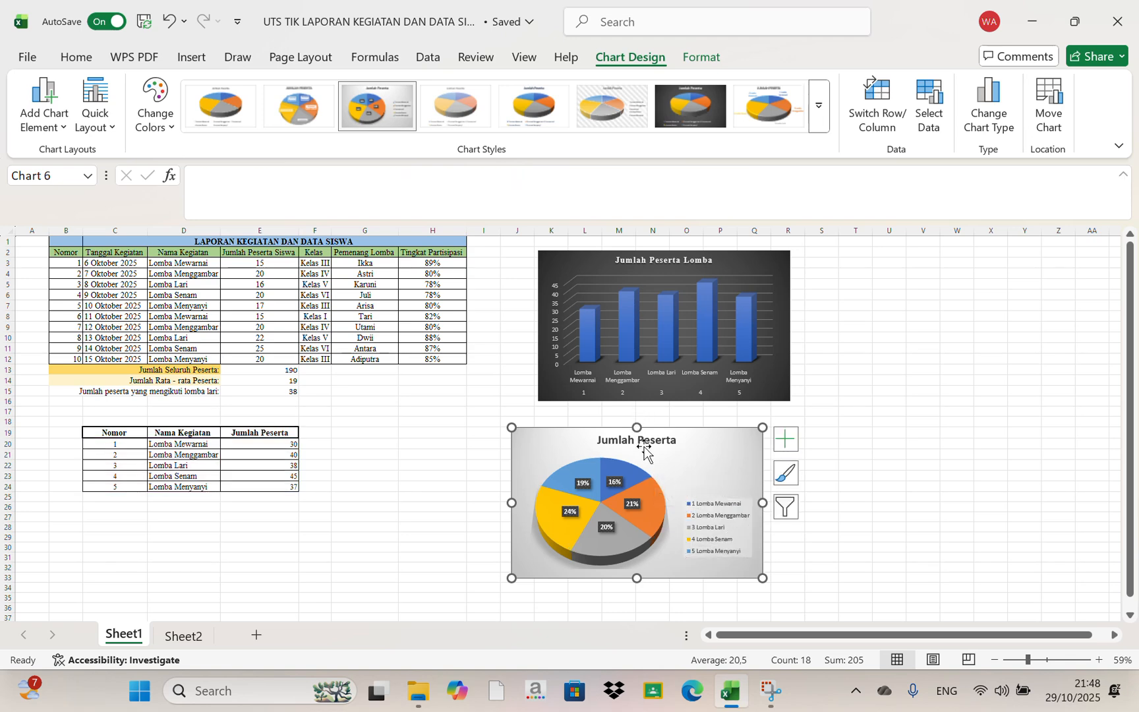
pyautogui.click(644, 444)
pyautogui.doubleClick(644, 444)
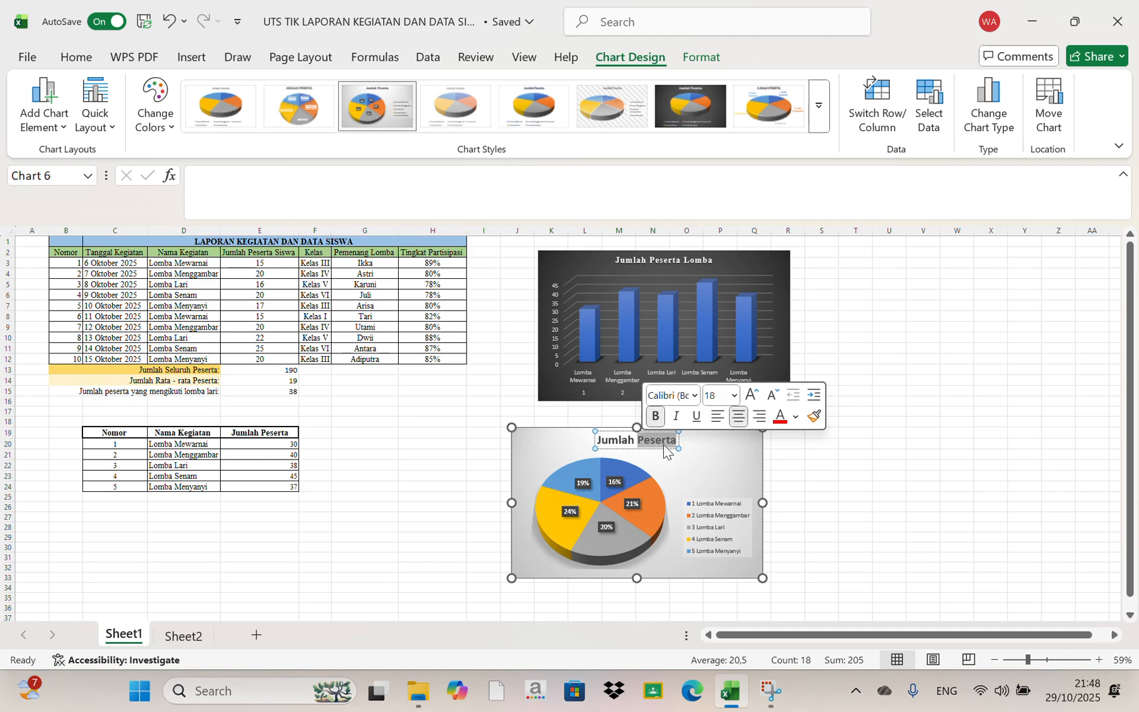
pyautogui.click(676, 435)
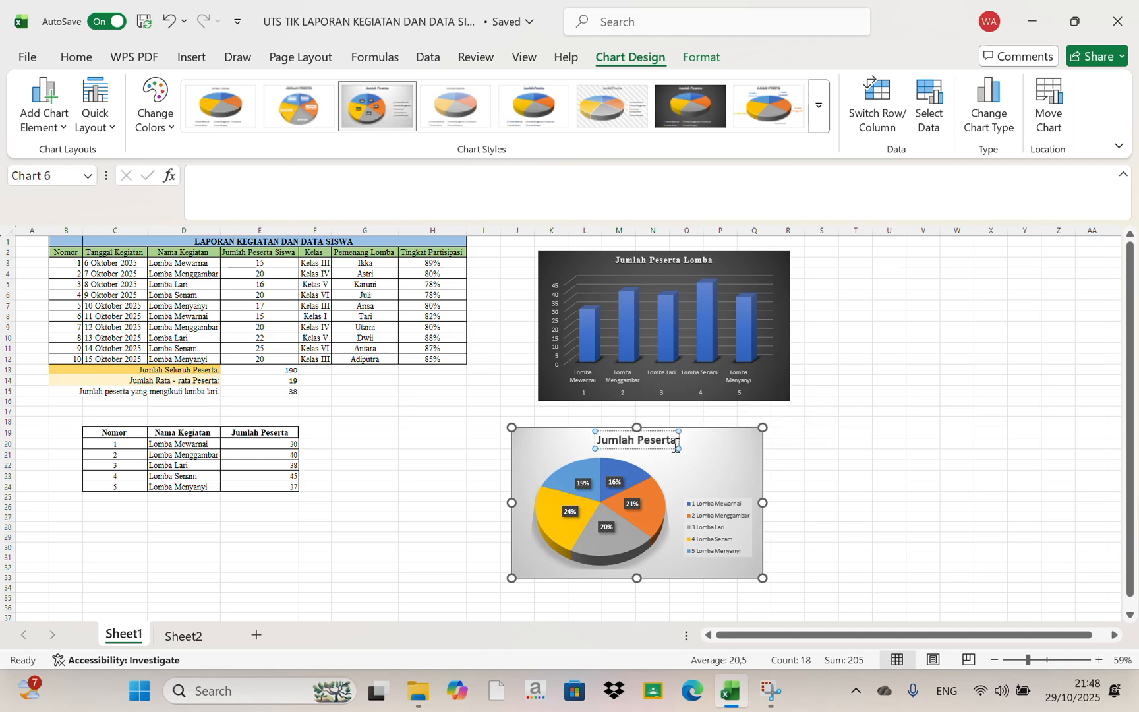
pyautogui.write('Lomba')
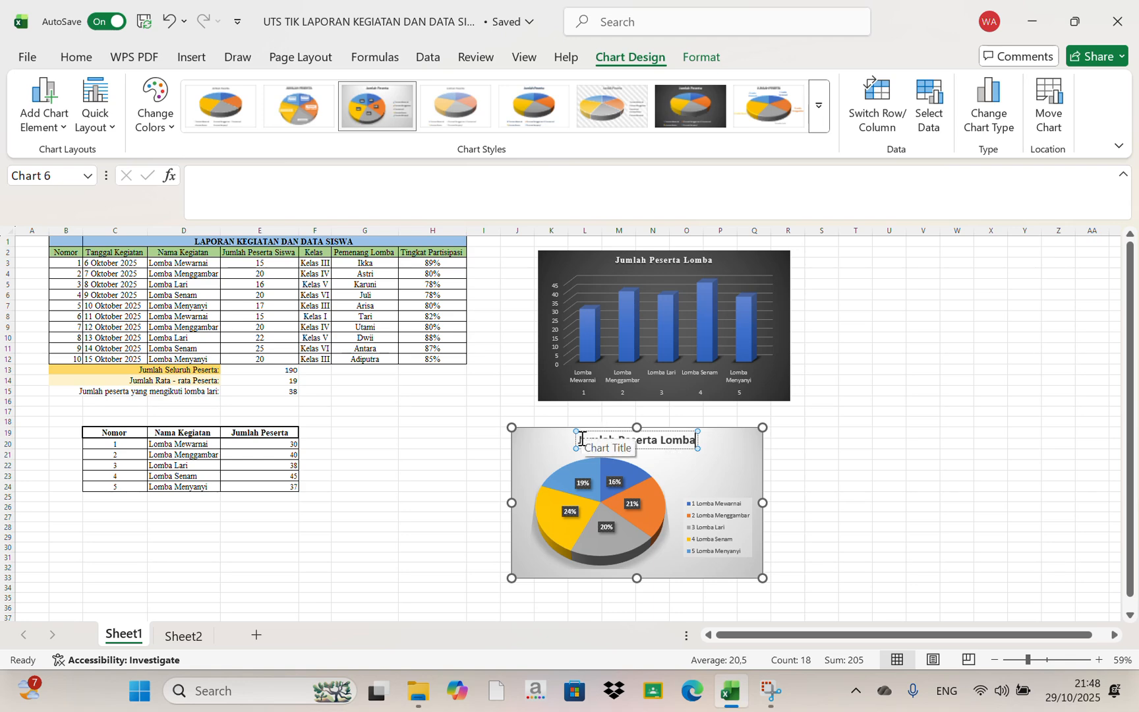
# Format the pie chart's title in Times New Roman, size 14
pyautogui.click(679, 445)
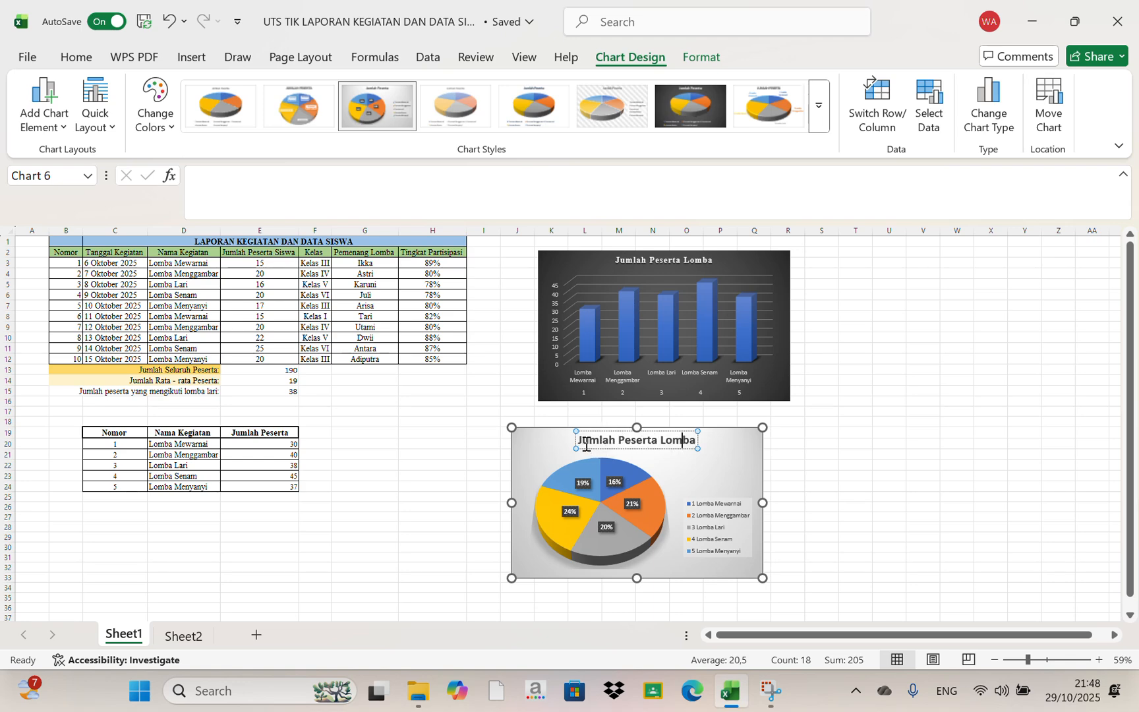
pyautogui.moveTo(582, 440); pyautogui.dragTo(709, 442)
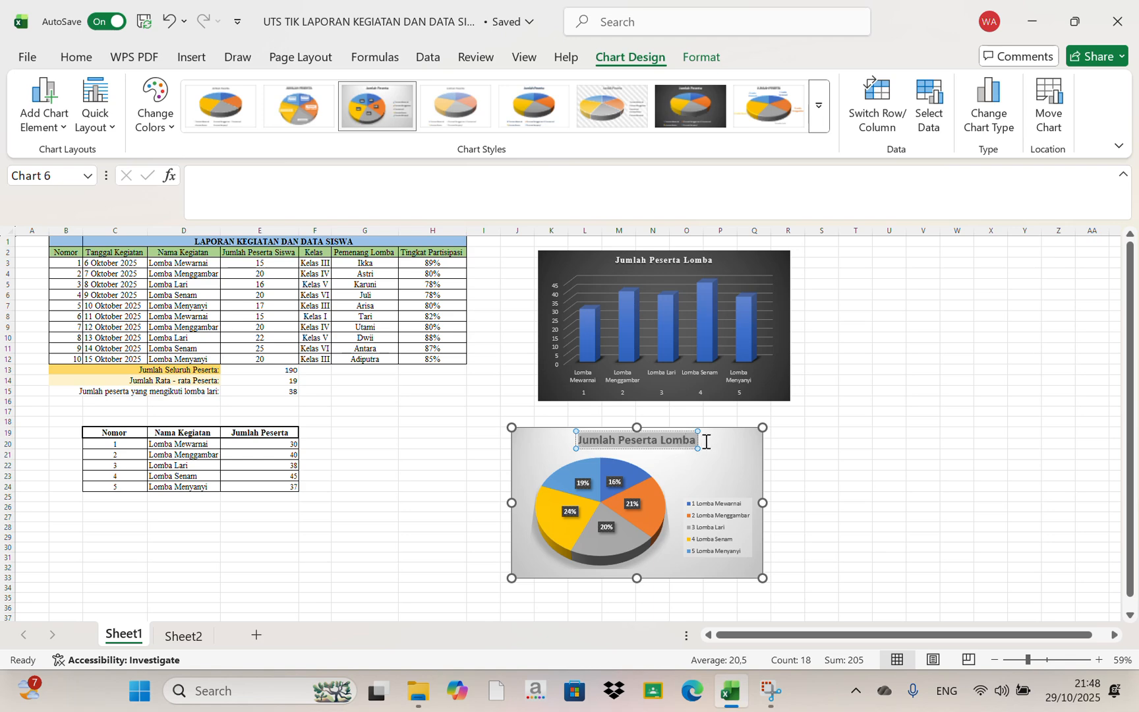
pyautogui.click(76, 58)
pyautogui.click(215, 93)
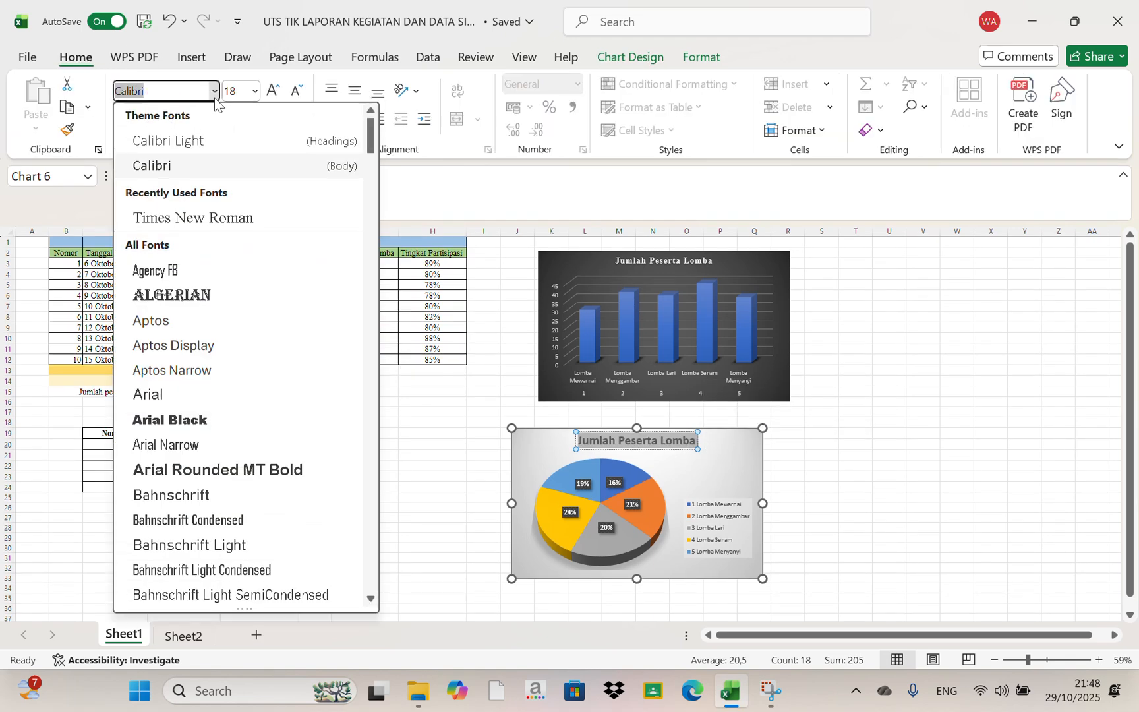
pyautogui.click(178, 216)
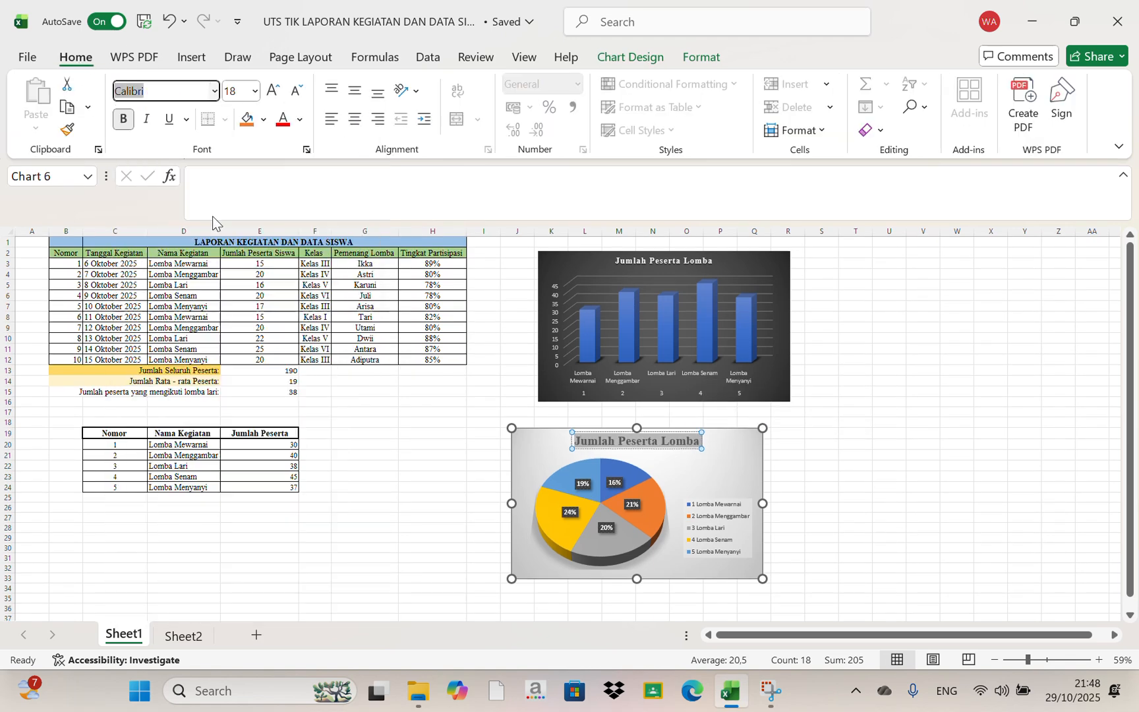
pyautogui.click(254, 92)
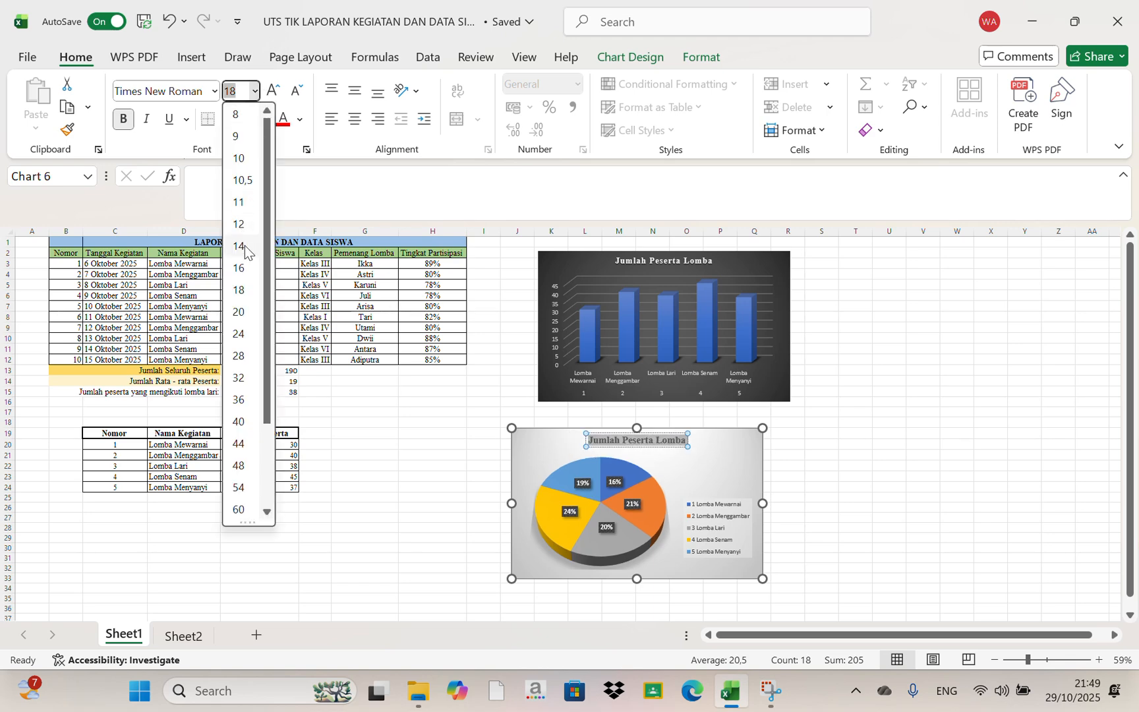
pyautogui.click(237, 244)
pyautogui.click(923, 455)
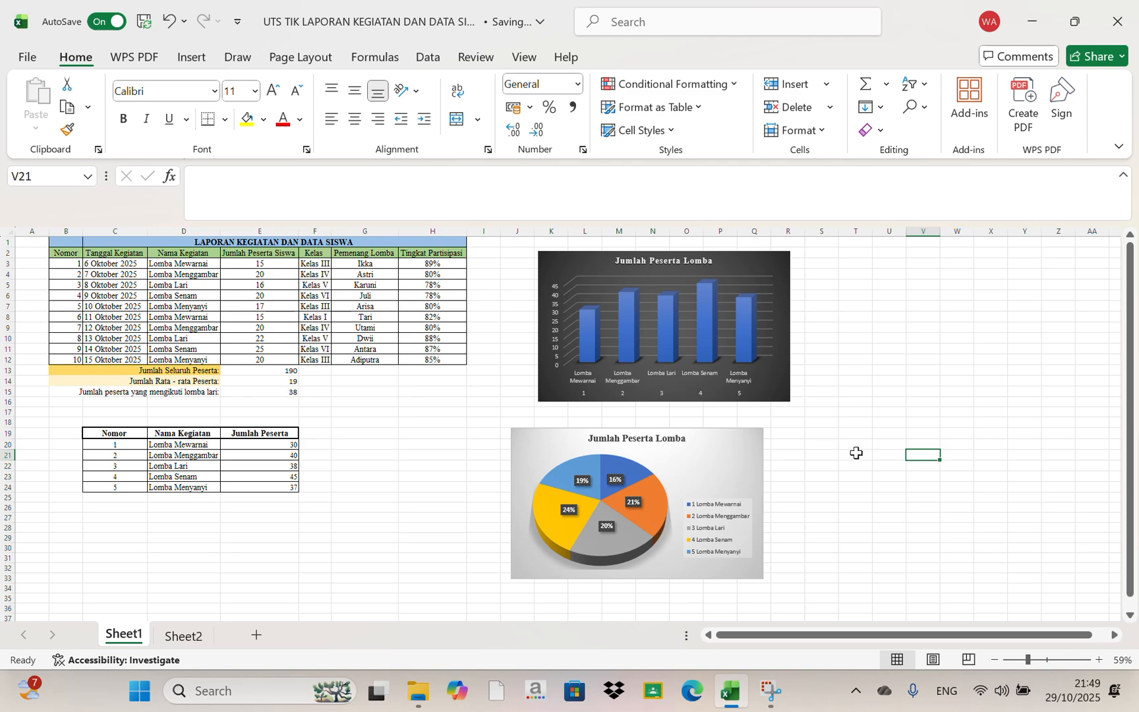
# Open Sheet2 and examine the DATA PEMBANTU table and the empty columns of the report table below it
pyautogui.click(186, 636)
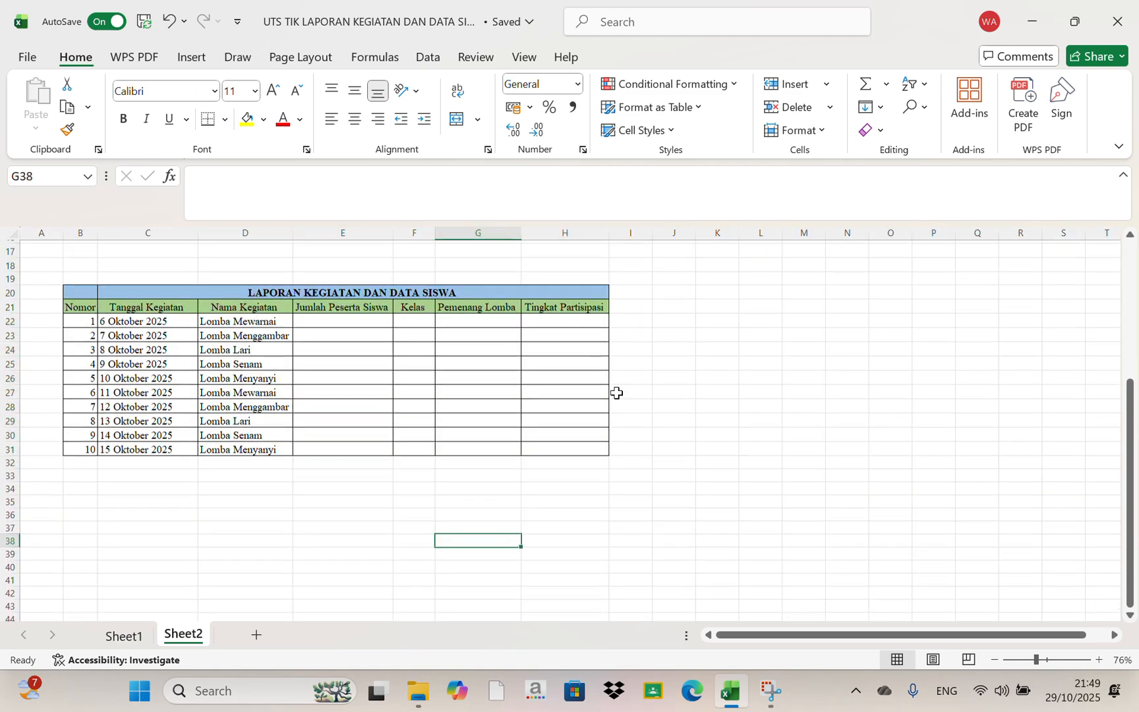
pyautogui.scroll(3, 475, 407)
pyautogui.click(361, 450)
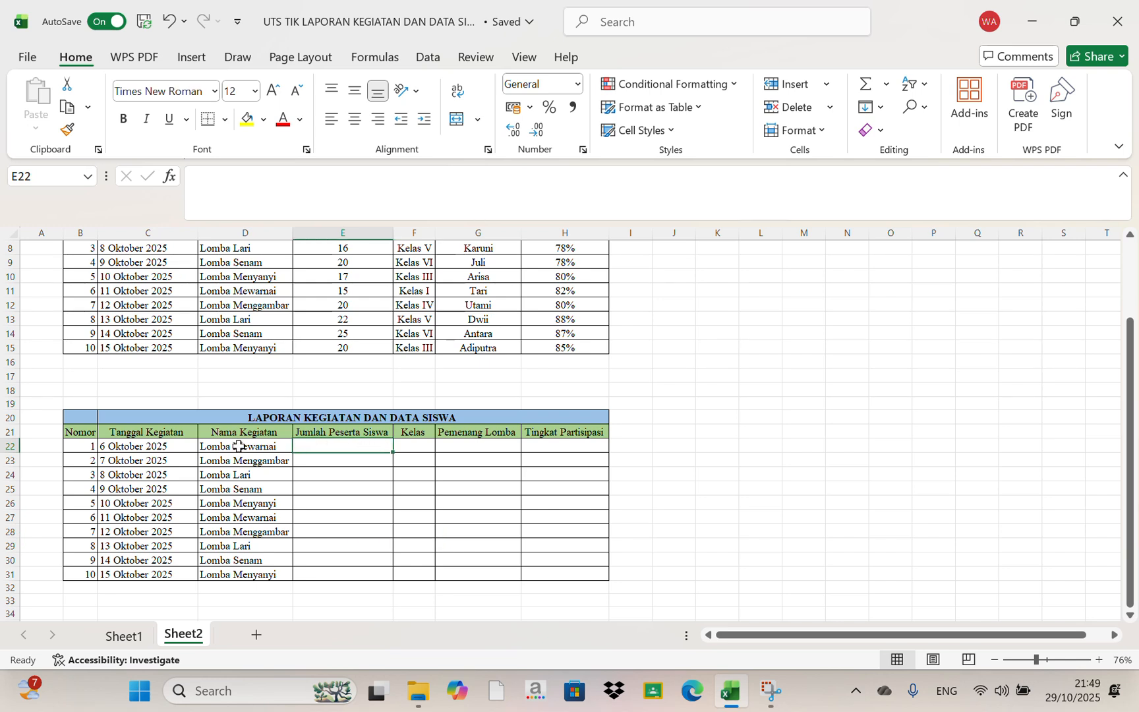
pyautogui.click(264, 464)
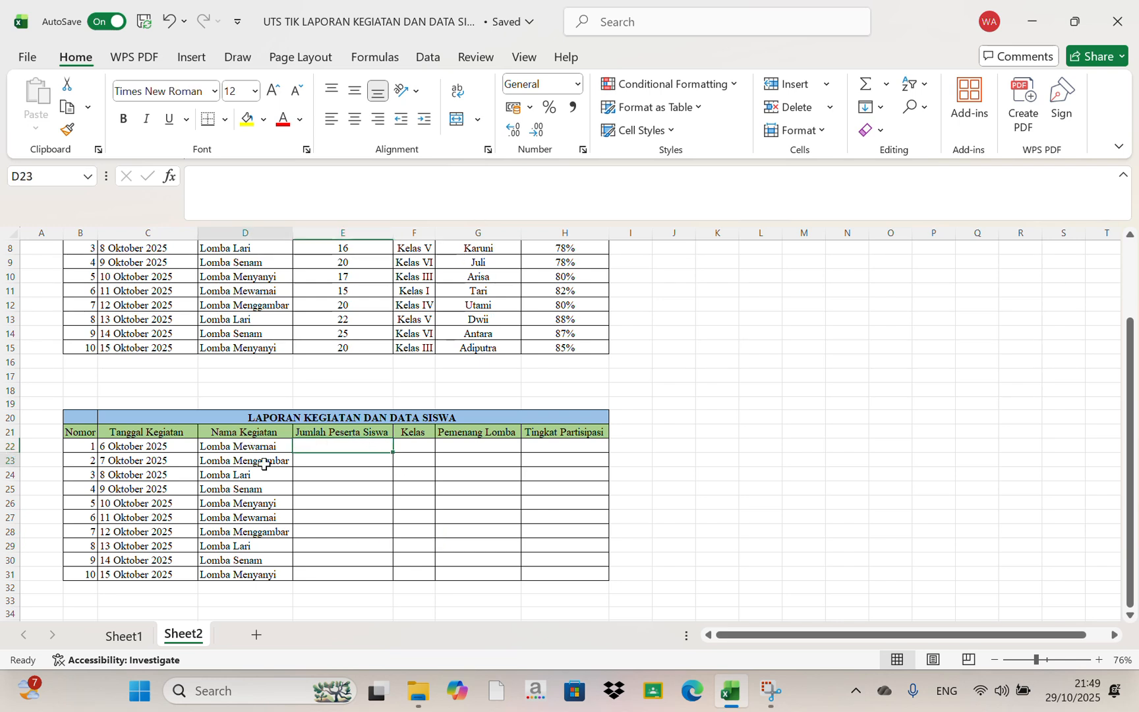
pyautogui.click(339, 462)
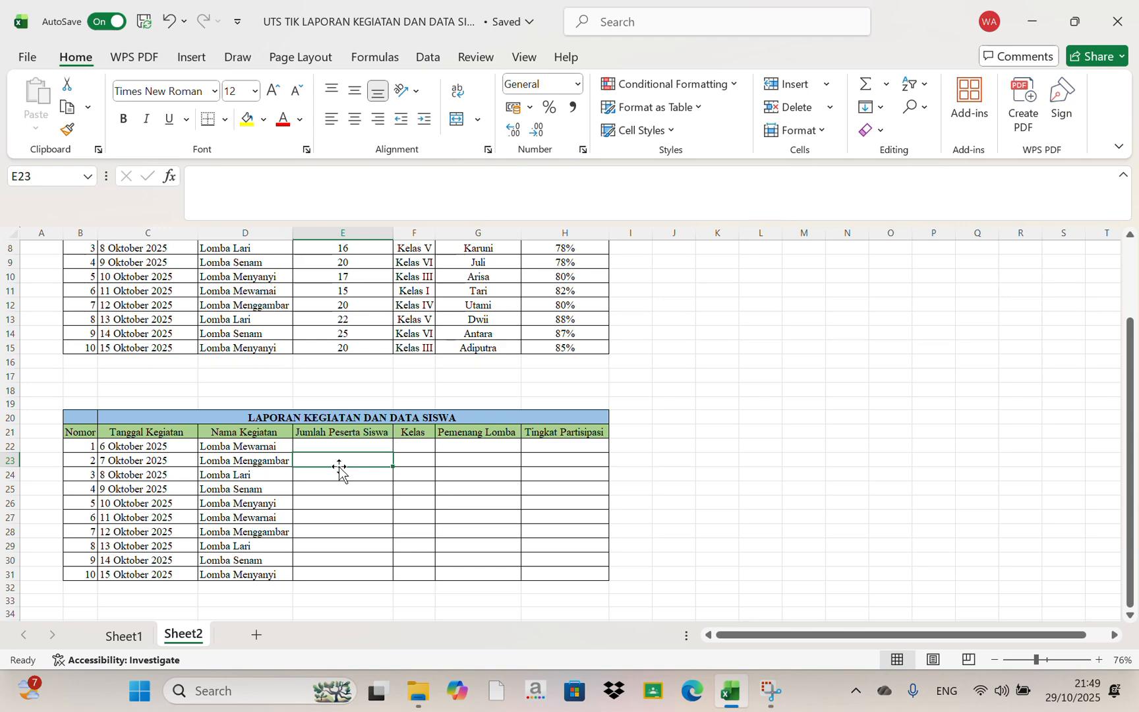
pyautogui.scroll(3, 363, 446)
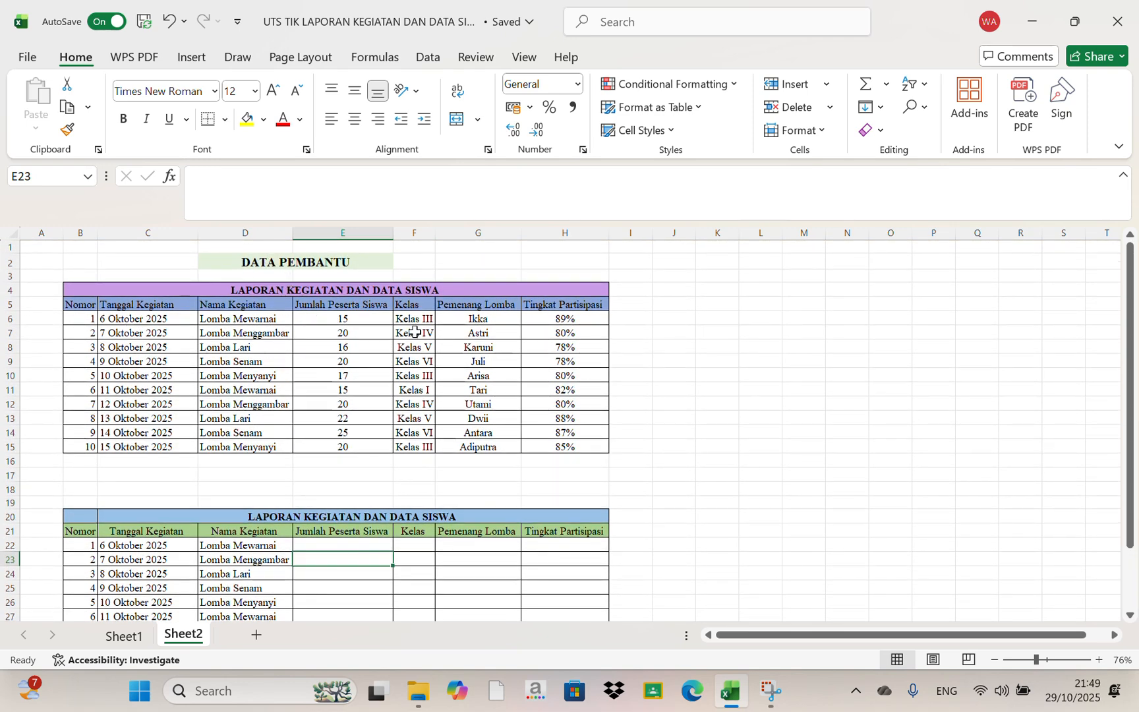
pyautogui.scroll(-2, 465, 438)
pyautogui.scroll(2, 466, 438)
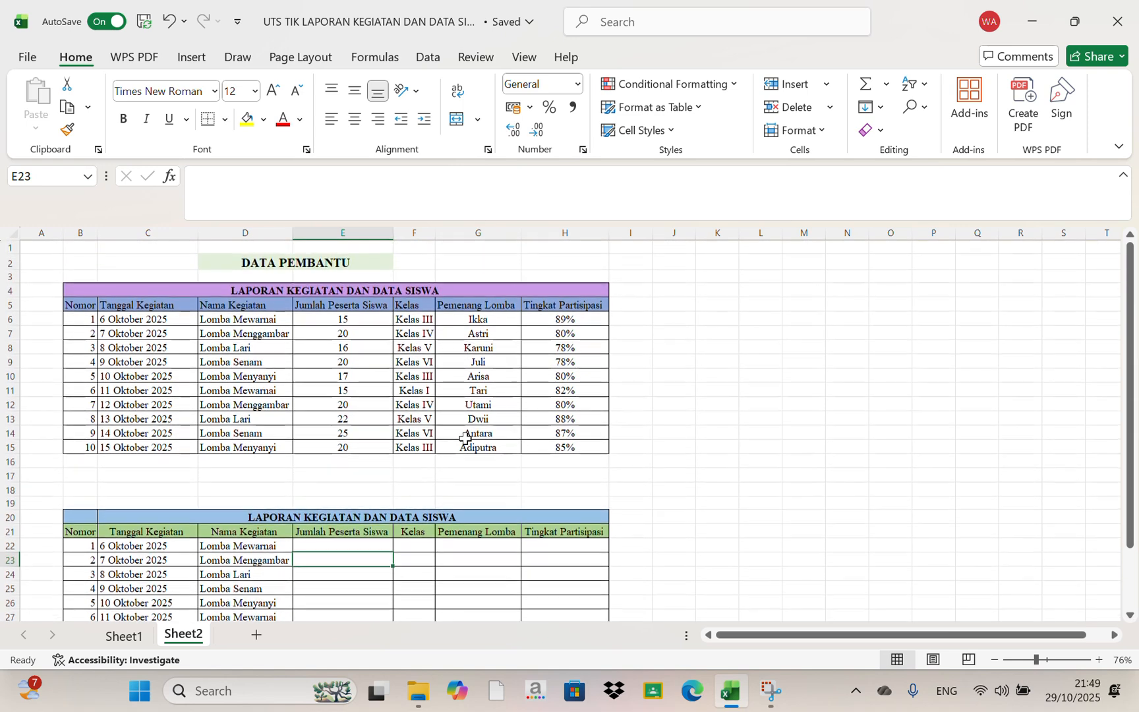
# Start a VLOOKUP formula in cell E22 under Jumlah Peserta Siswa, with D22 as the lookup value
pyautogui.click(348, 545)
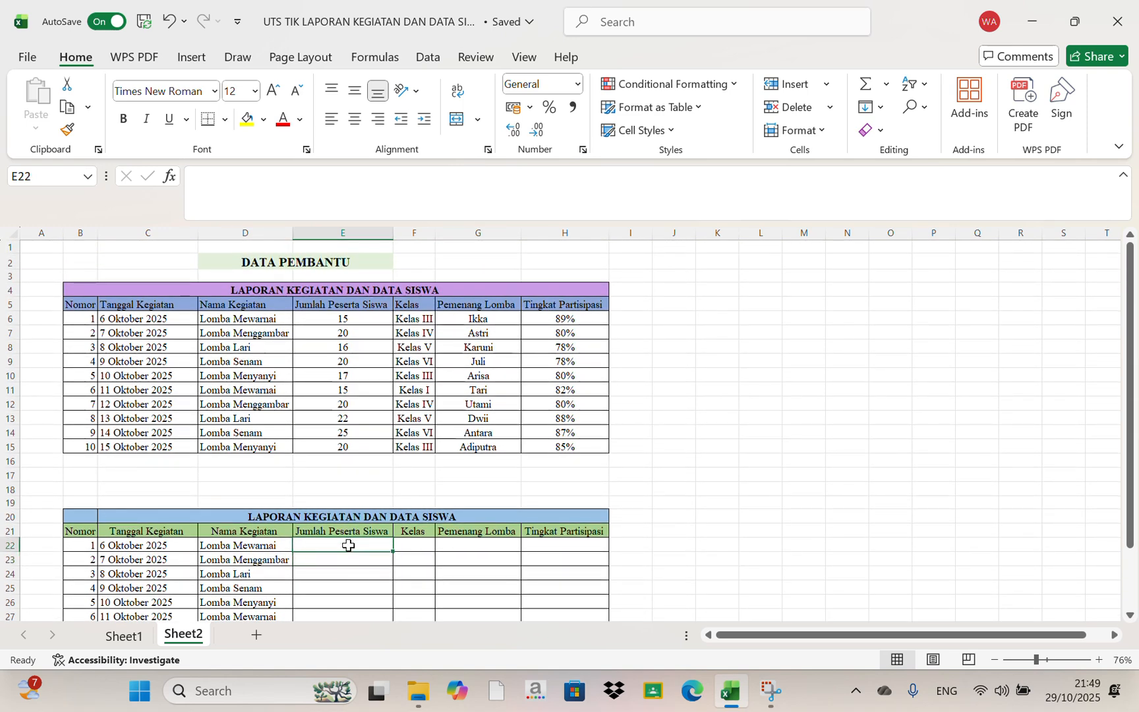
pyautogui.write('=')
pyautogui.press('capslock')
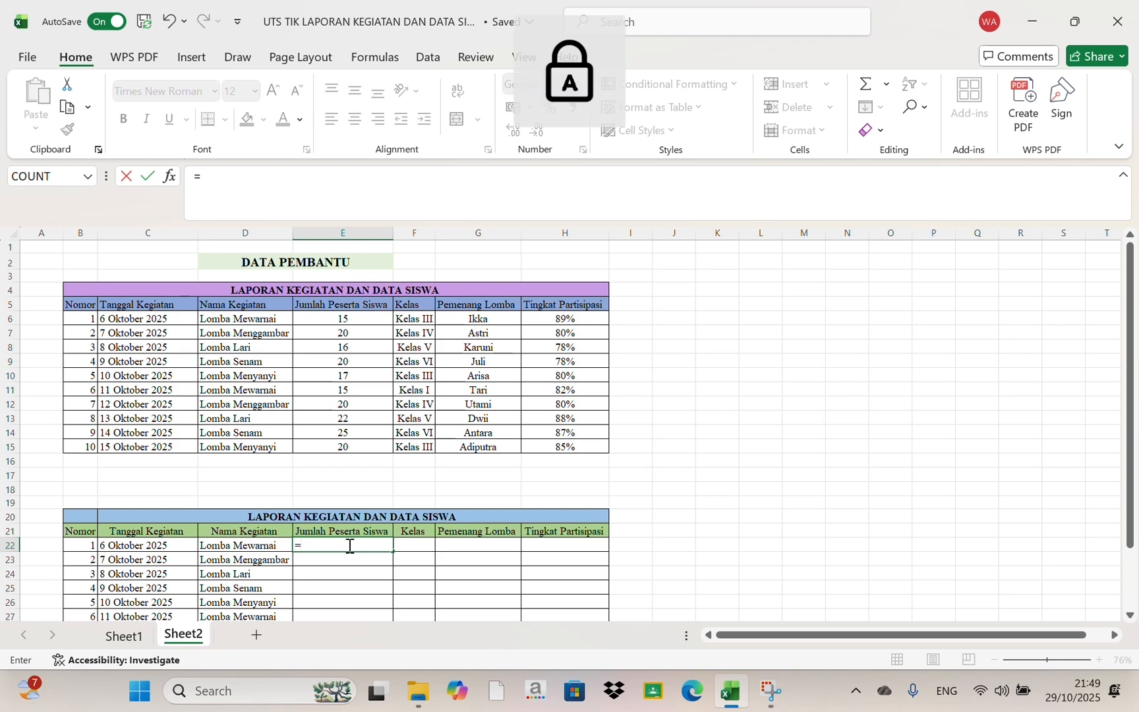
pyautogui.write('V')
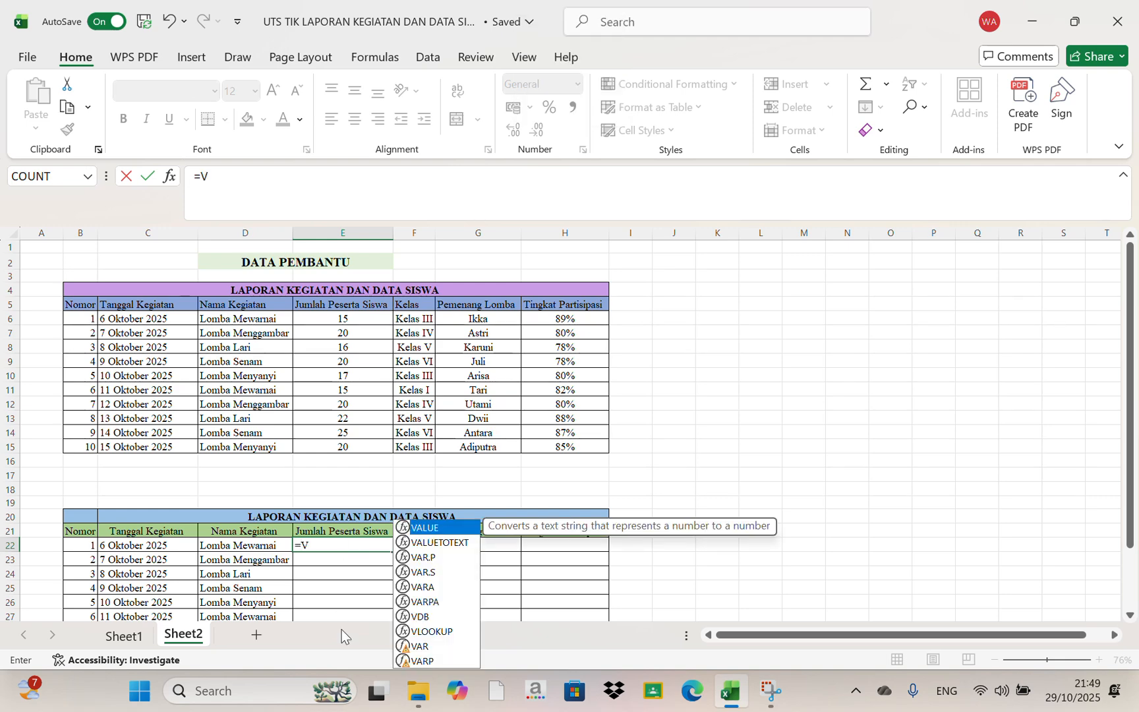
pyautogui.click(451, 632)
pyautogui.doubleClick(450, 632)
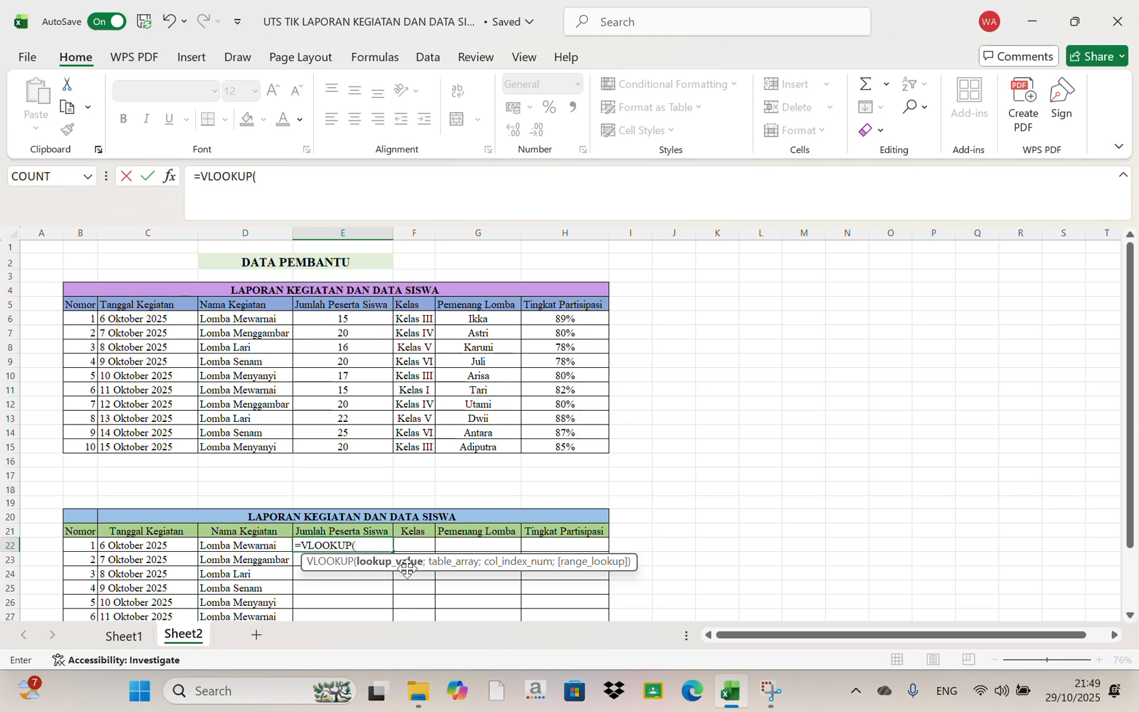
pyautogui.click(273, 545)
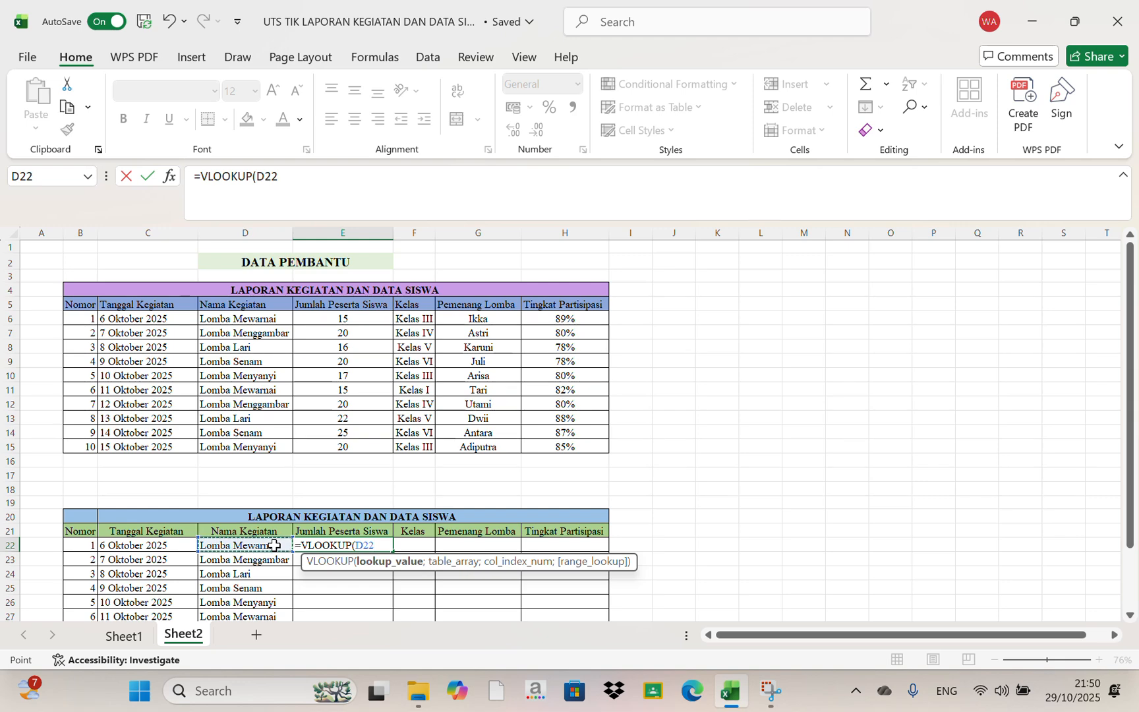
pyautogui.write(';')
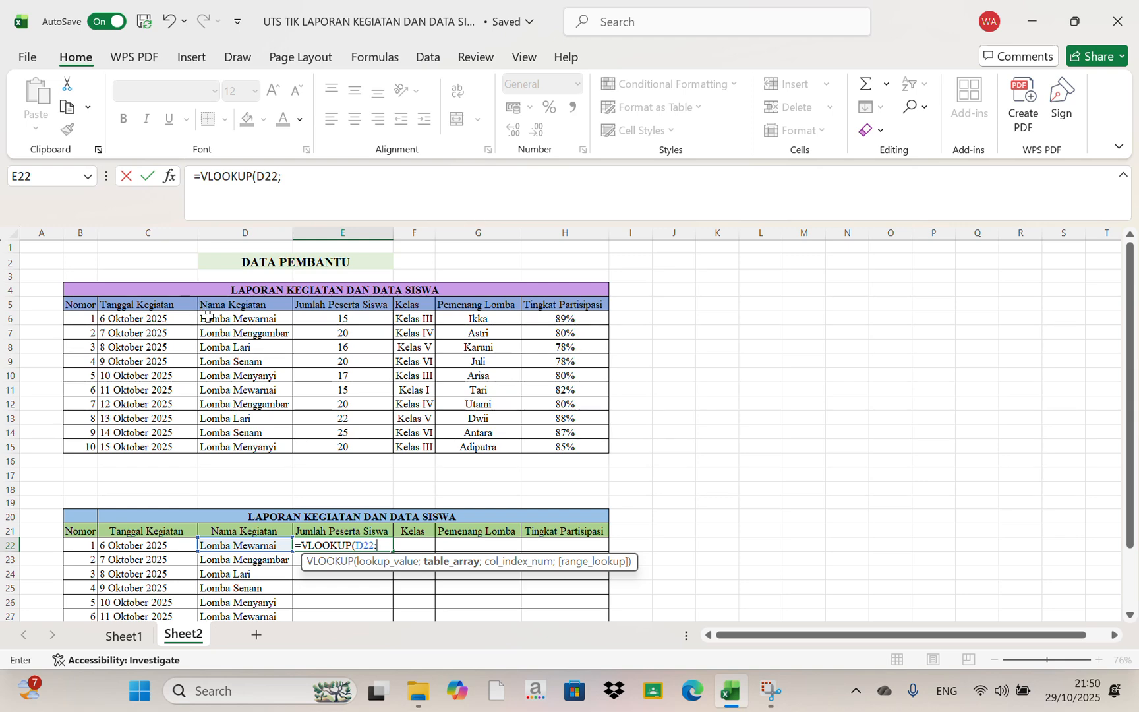
# Complete the VLOOKUP in E22 with the absolute table range $D$6:$H$15, column index 2 and FALSE for an exact match
pyautogui.moveTo(208, 317); pyautogui.dragTo(557, 446)
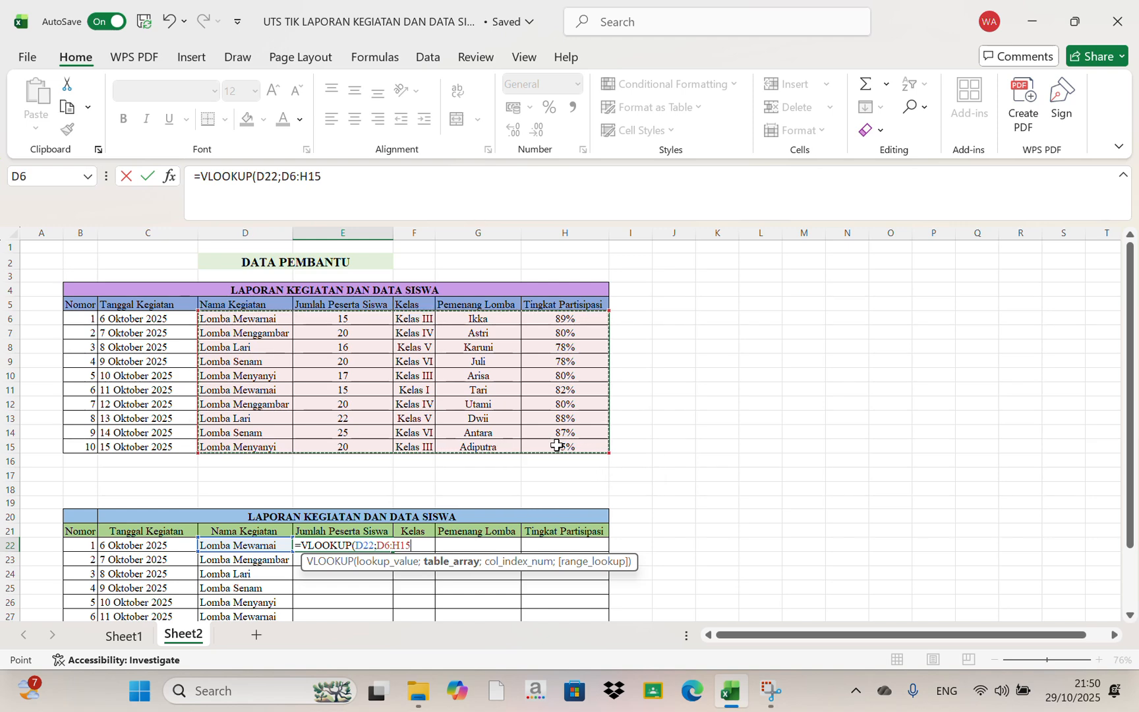
pyautogui.press('F4')
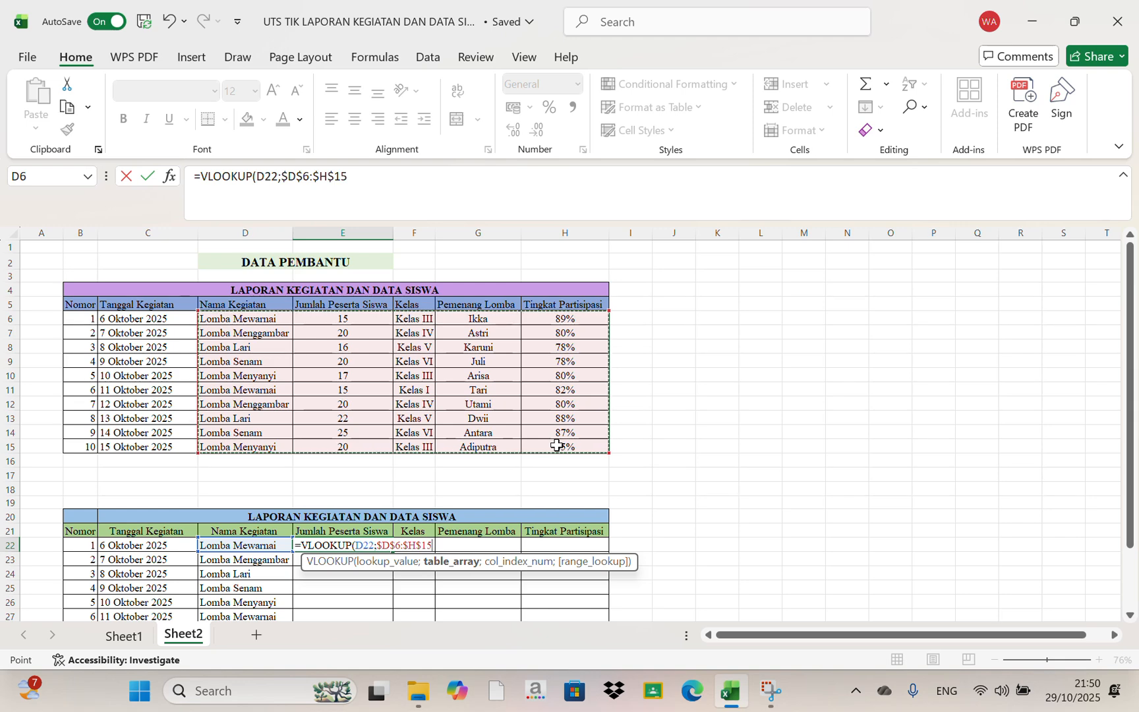
pyautogui.write(';2')
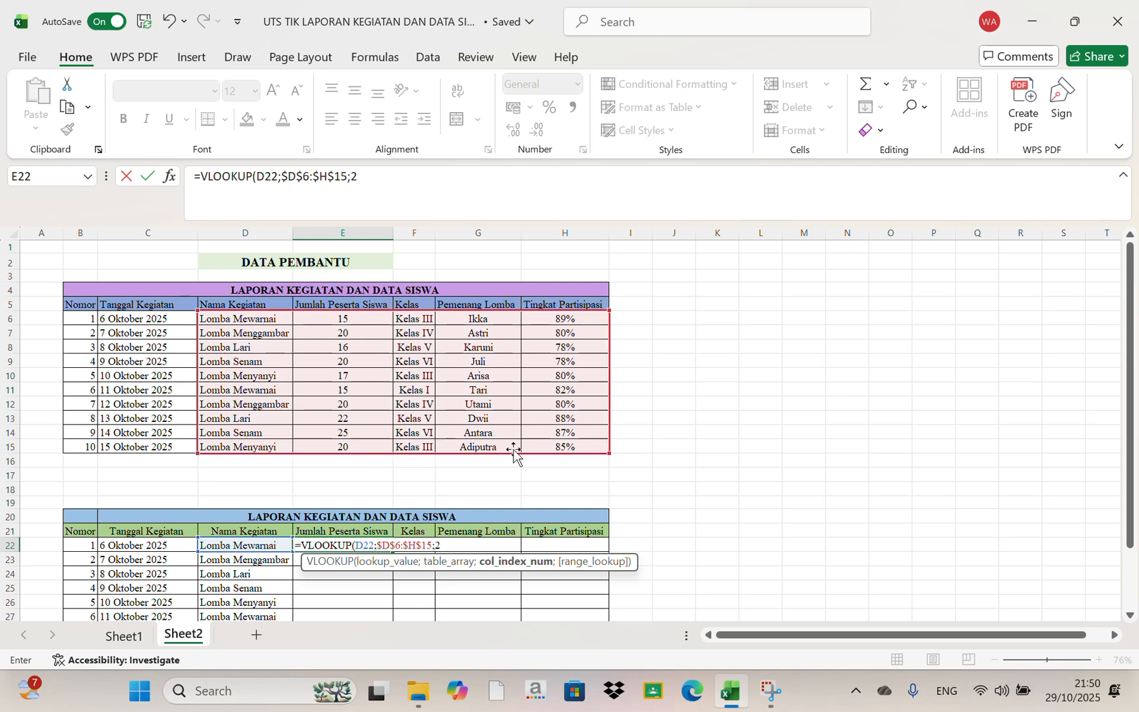
pyautogui.write(';')
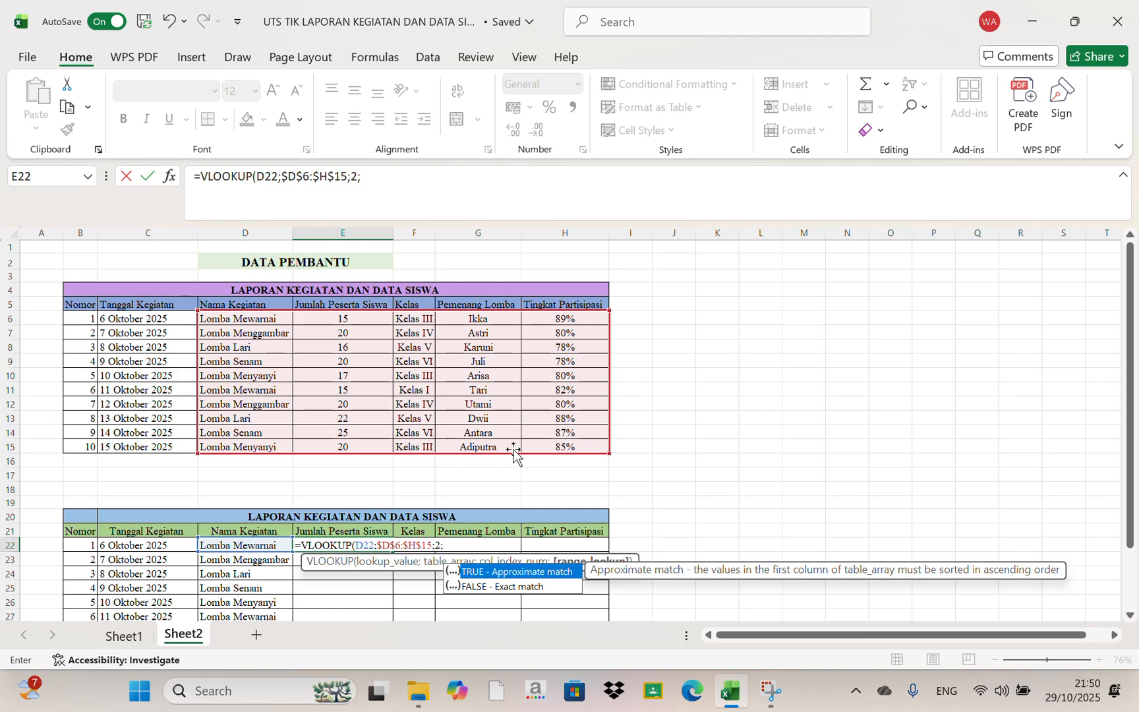
pyautogui.doubleClick(485, 586)
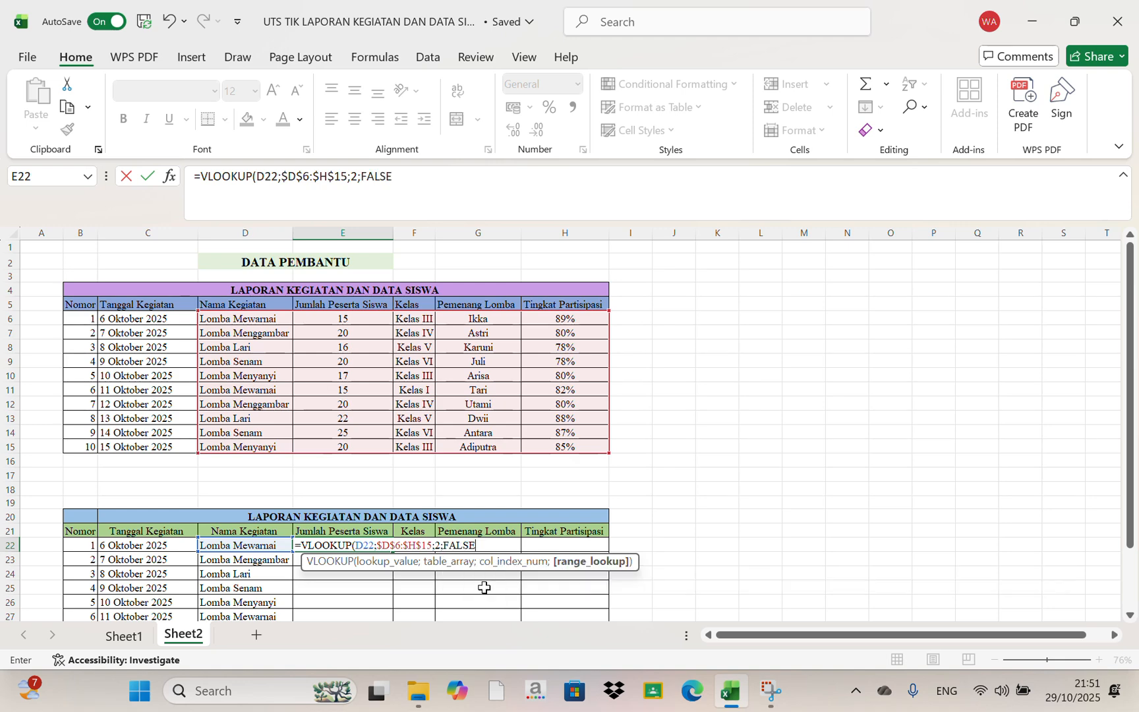
pyautogui.press('Return')
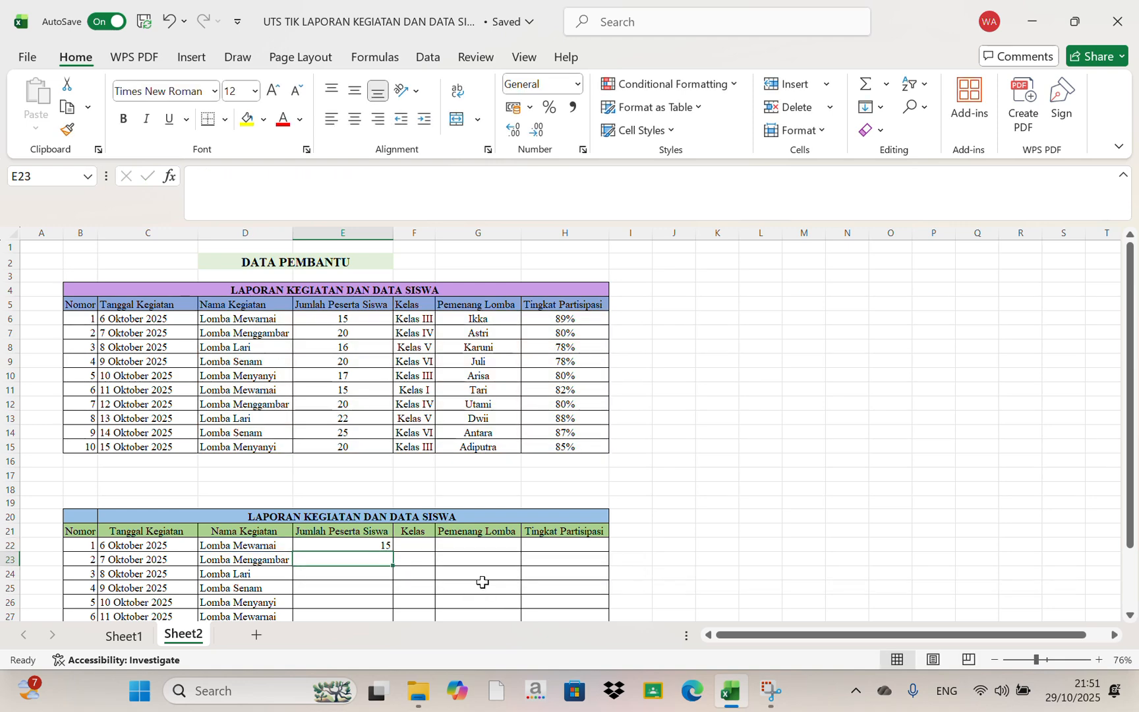
# Fill the VLOOKUP formula from E22 down the Jumlah Peserta Siswa column to E31
pyautogui.click(356, 542)
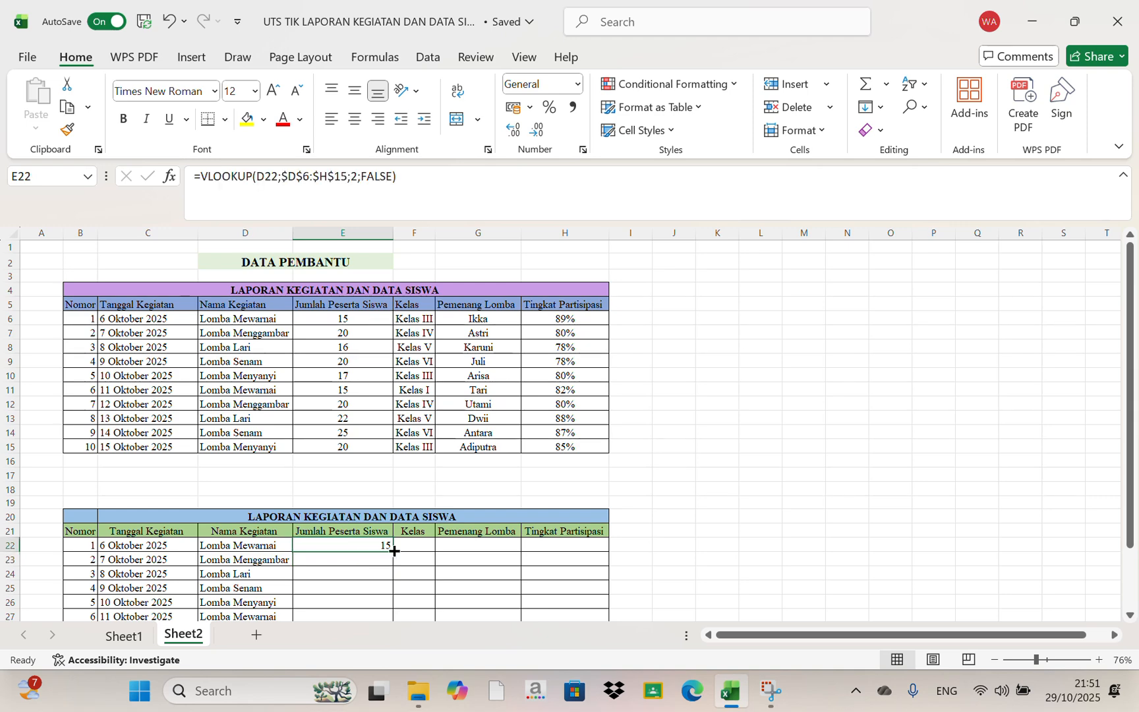
pyautogui.scroll(-2, 394, 550)
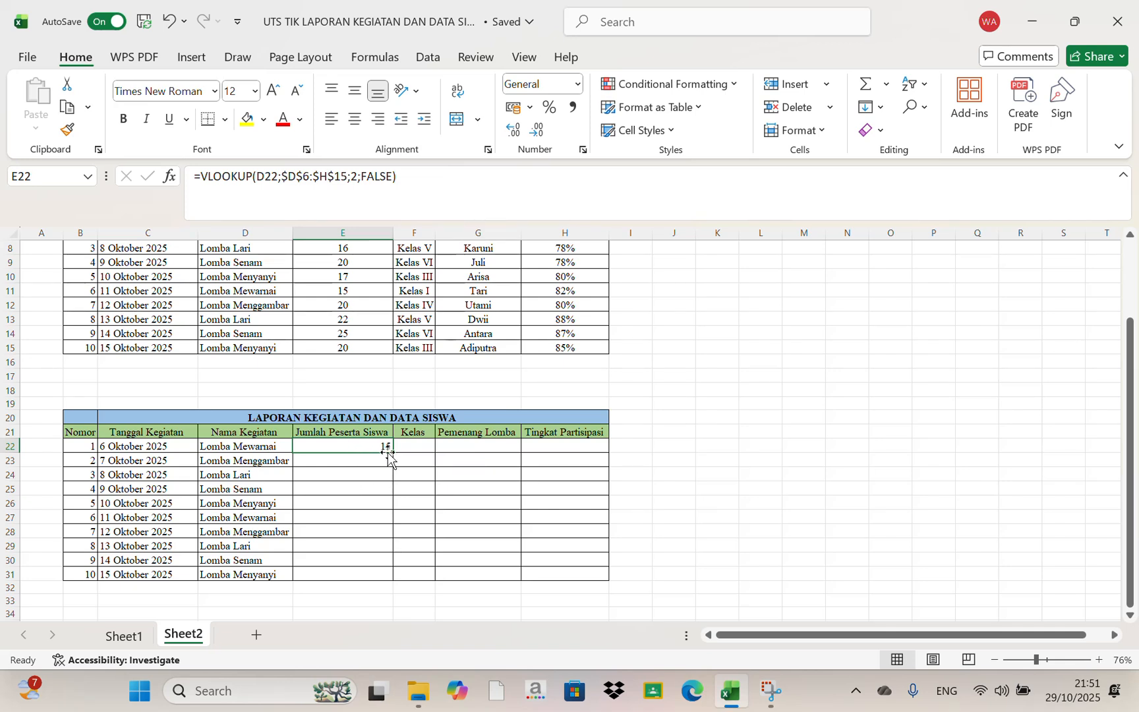
pyautogui.moveTo(391, 453); pyautogui.dragTo(393, 453)
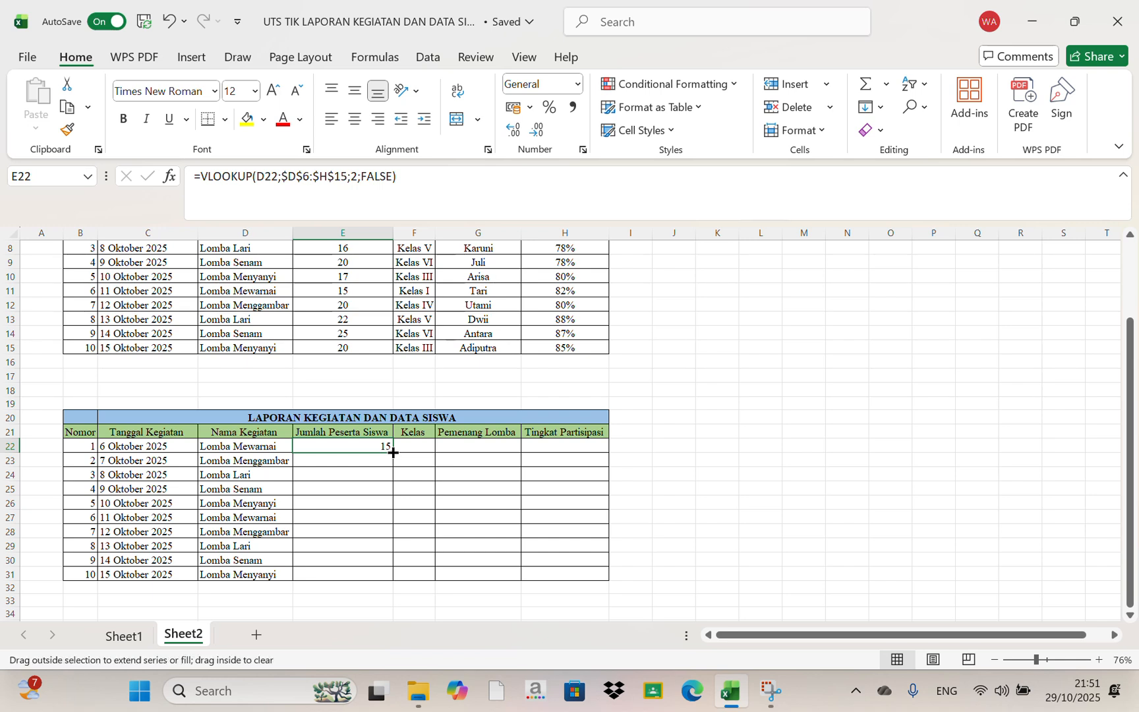
pyautogui.doubleClick(393, 453)
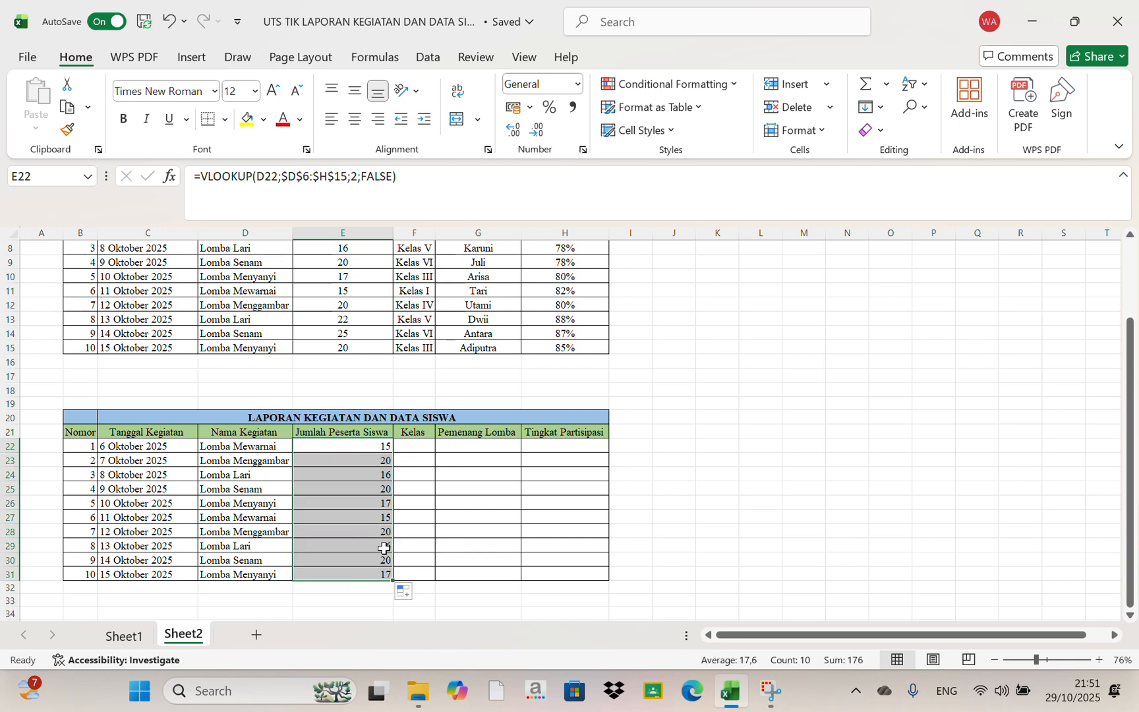
# Start a VLOOKUP formula in cell F22 under Kelas, with D22 as the lookup value
pyautogui.click(421, 446)
pyautogui.scroll(3, 457, 452)
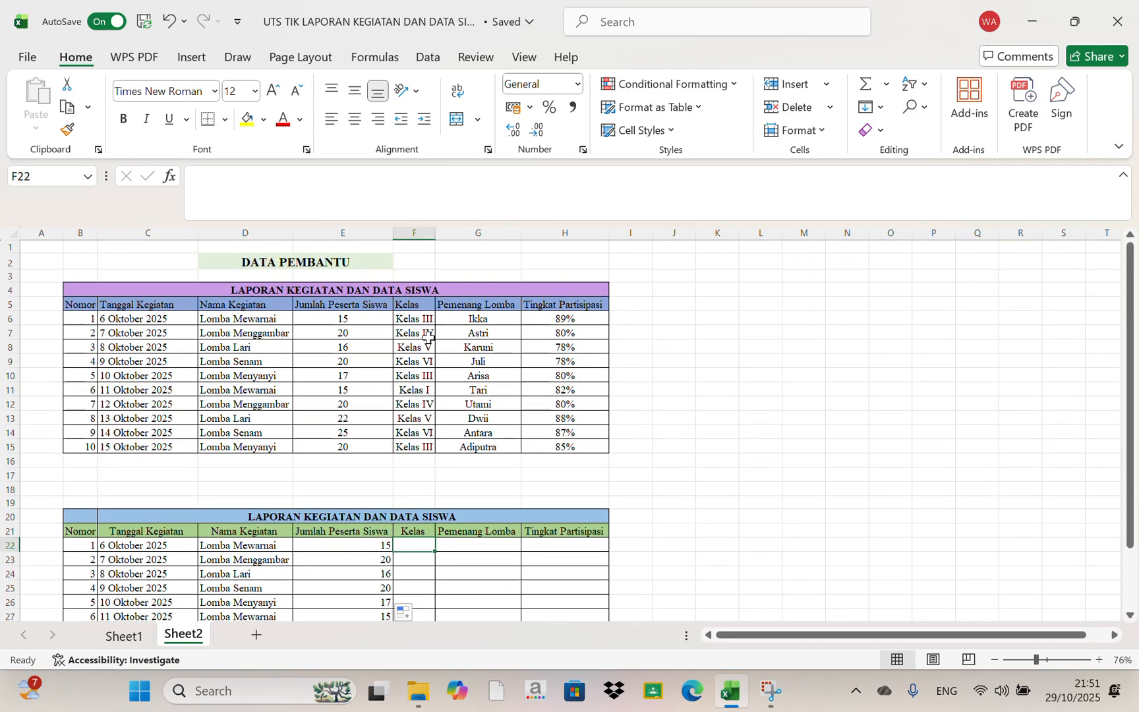
pyautogui.scroll(-1, 504, 564)
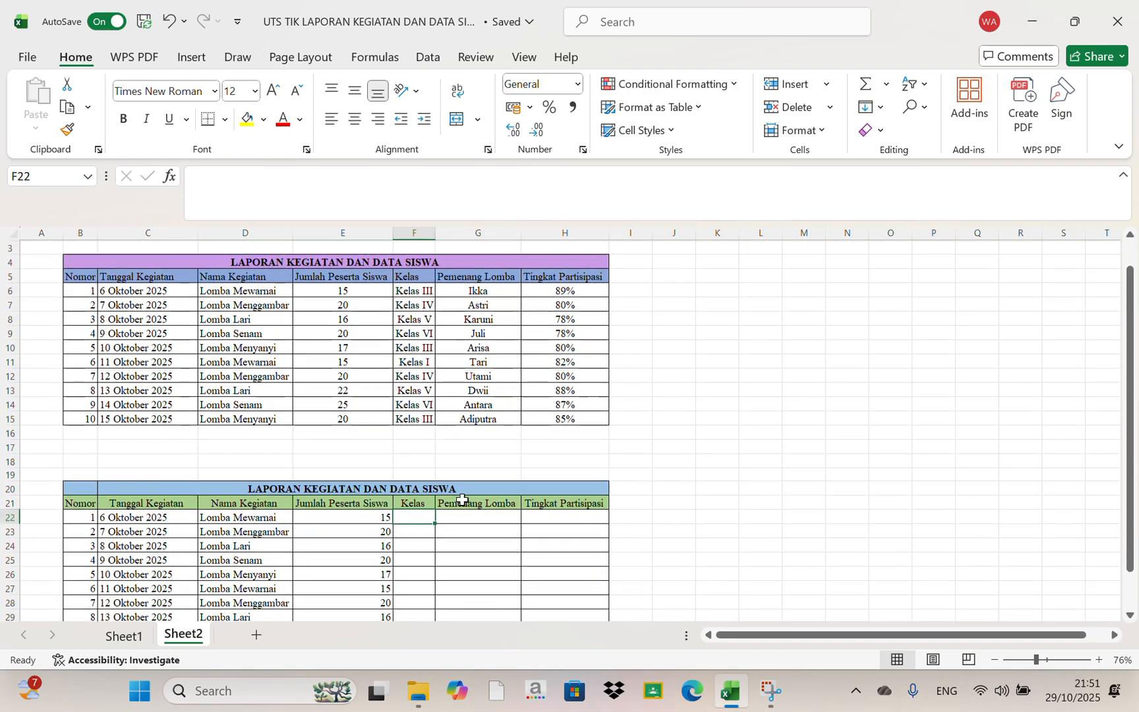
pyautogui.scroll(1, 463, 499)
pyautogui.scroll(-1, 465, 400)
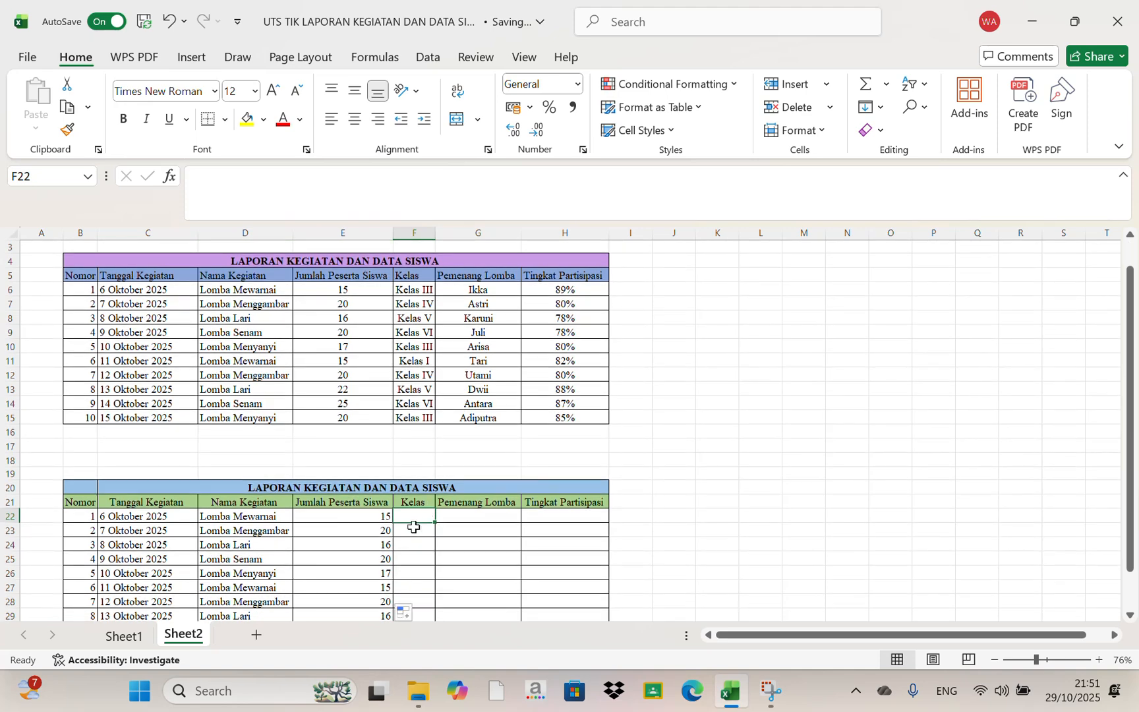
pyautogui.write('=')
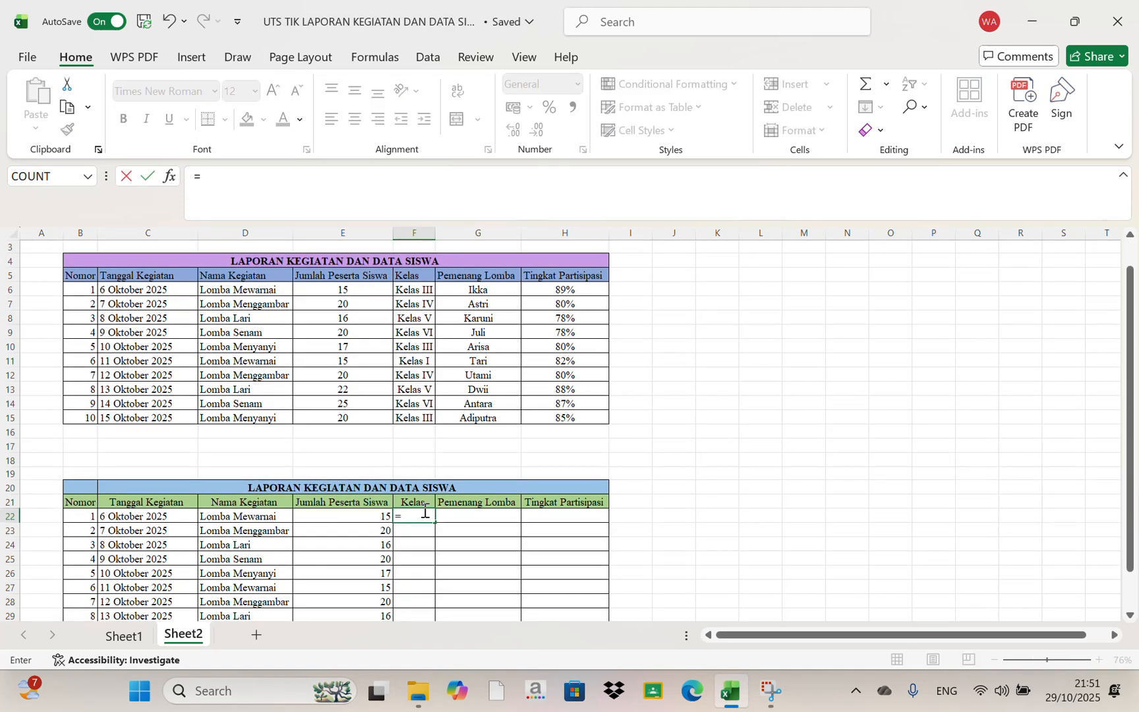
pyautogui.write('V')
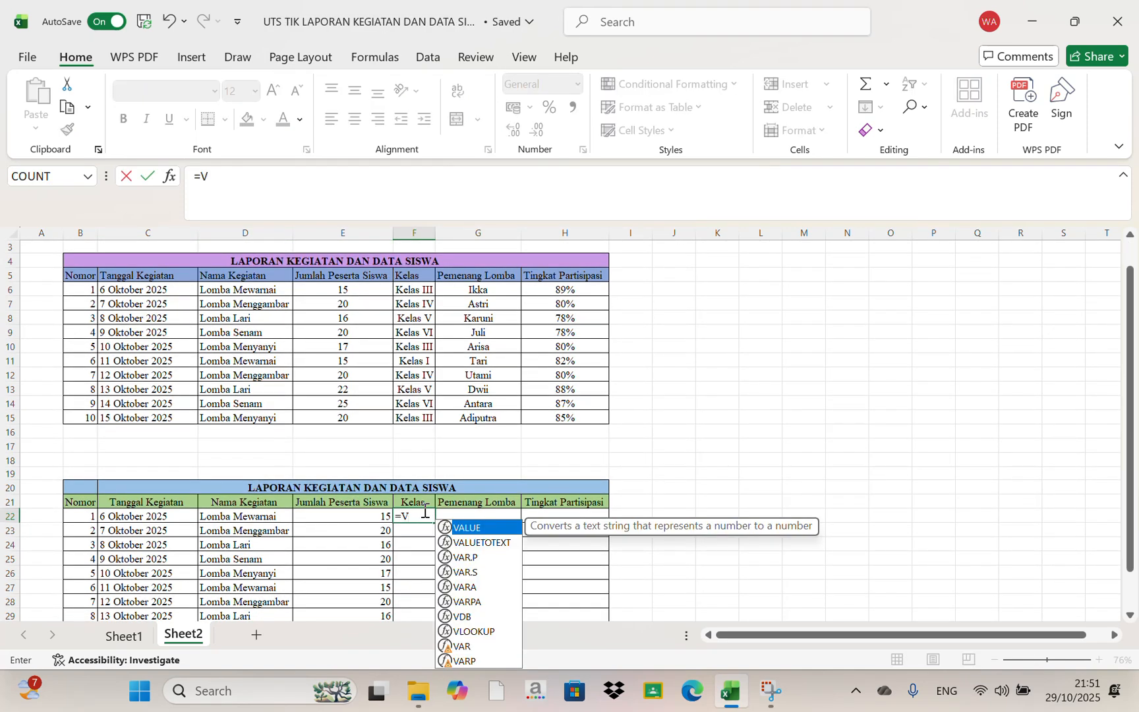
pyautogui.click(471, 632)
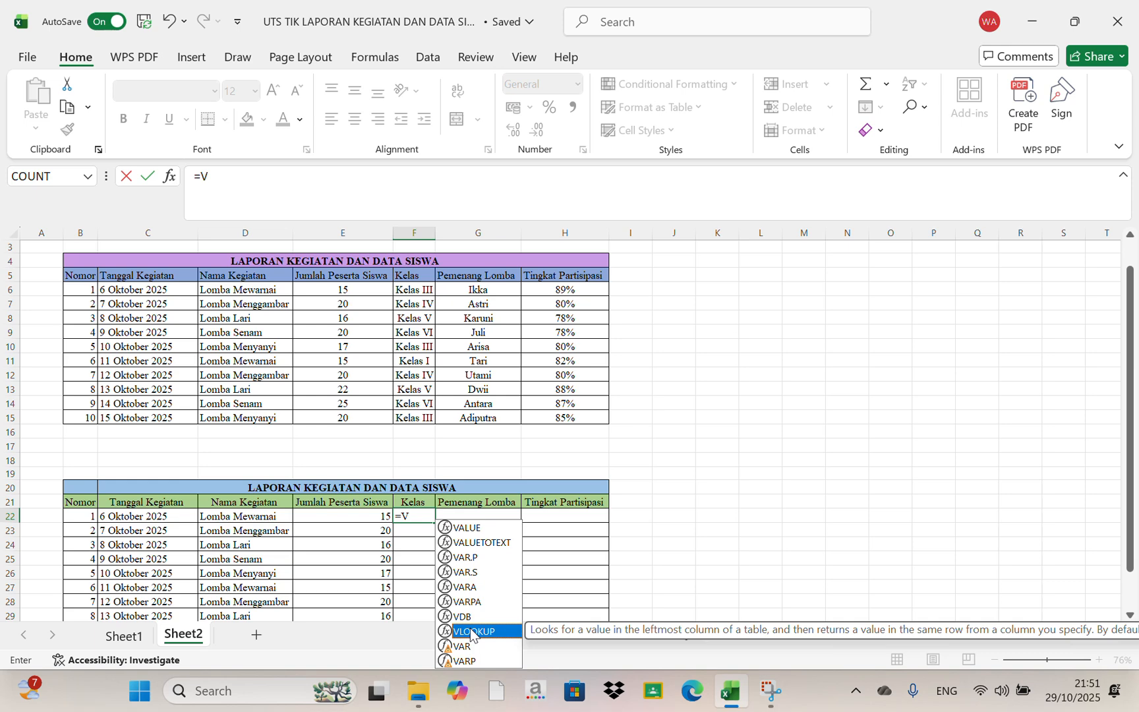
pyautogui.doubleClick(472, 632)
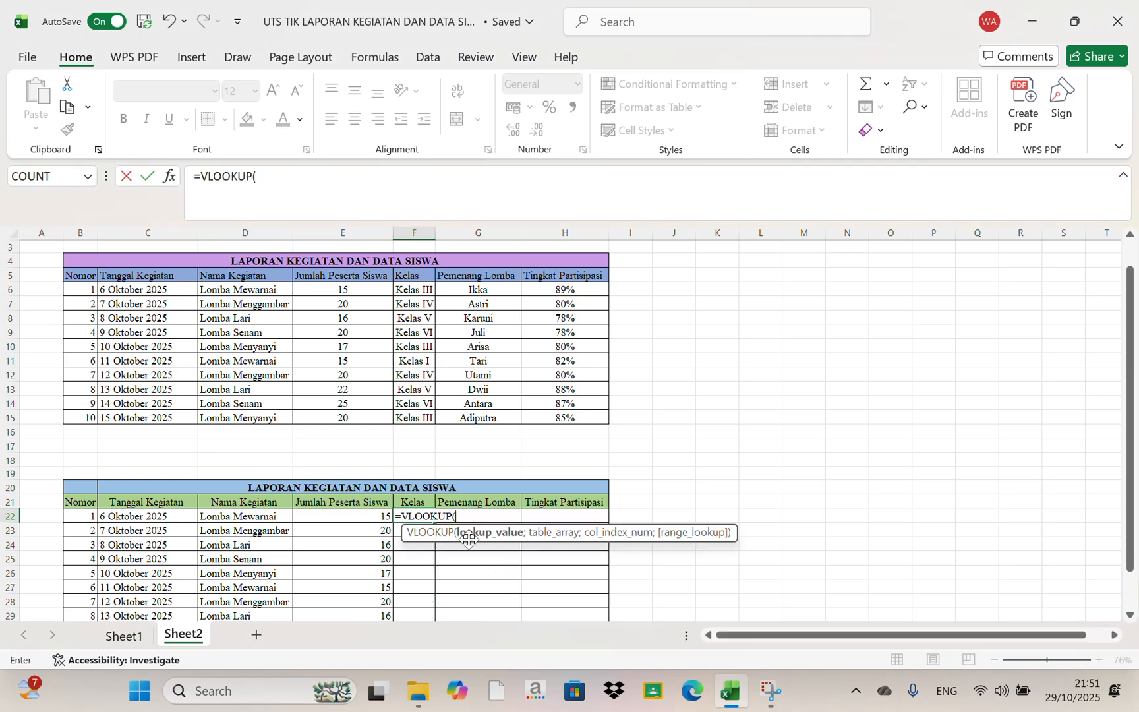
pyautogui.click(250, 522)
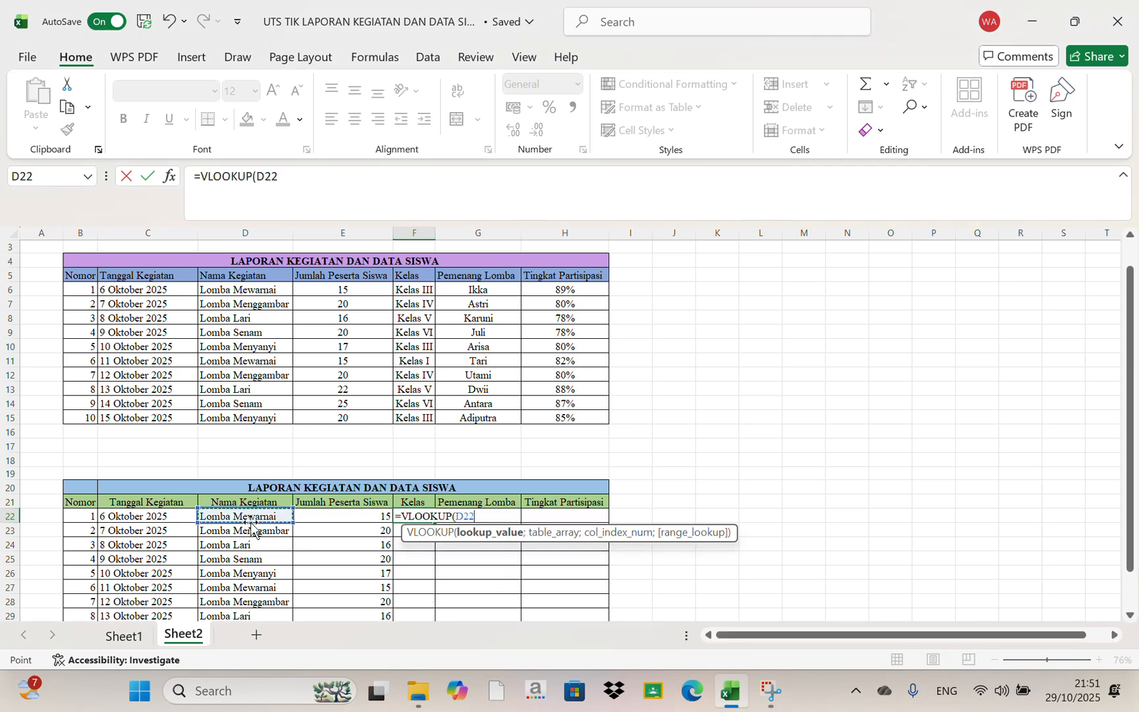
pyautogui.write(';')
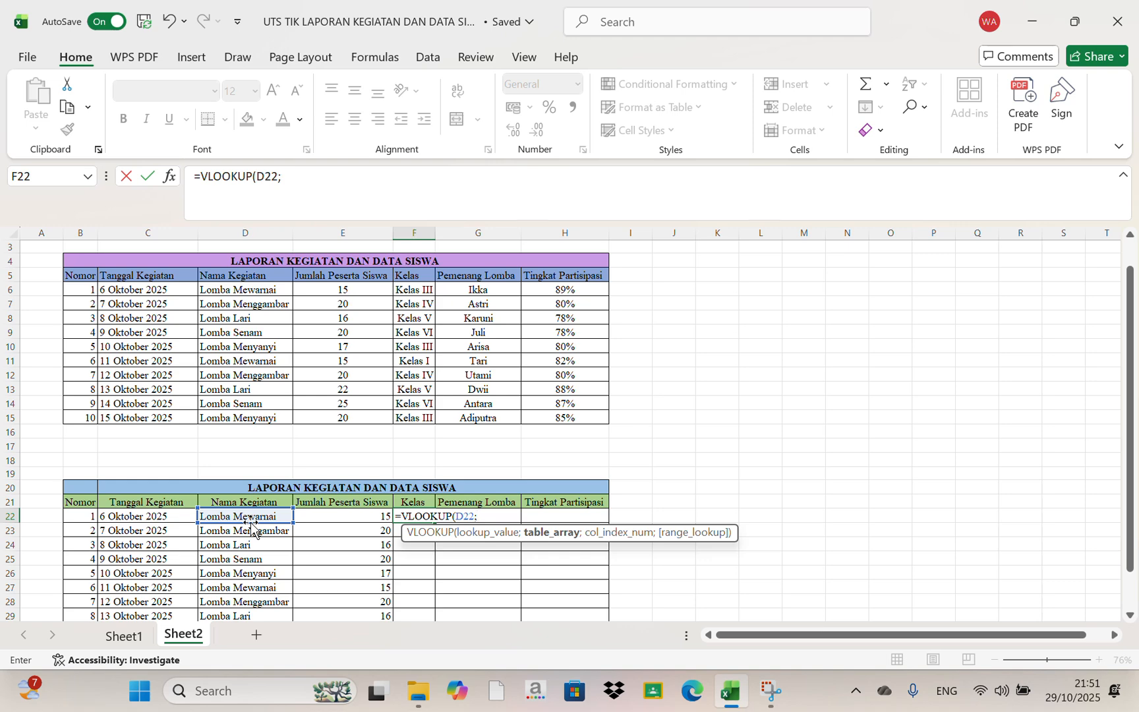
# Complete the VLOOKUP in F22 with the absolute table range $D$6:$H$15, column index 3 and 0 for an exact match
pyautogui.moveTo(226, 290); pyautogui.dragTo(549, 413)
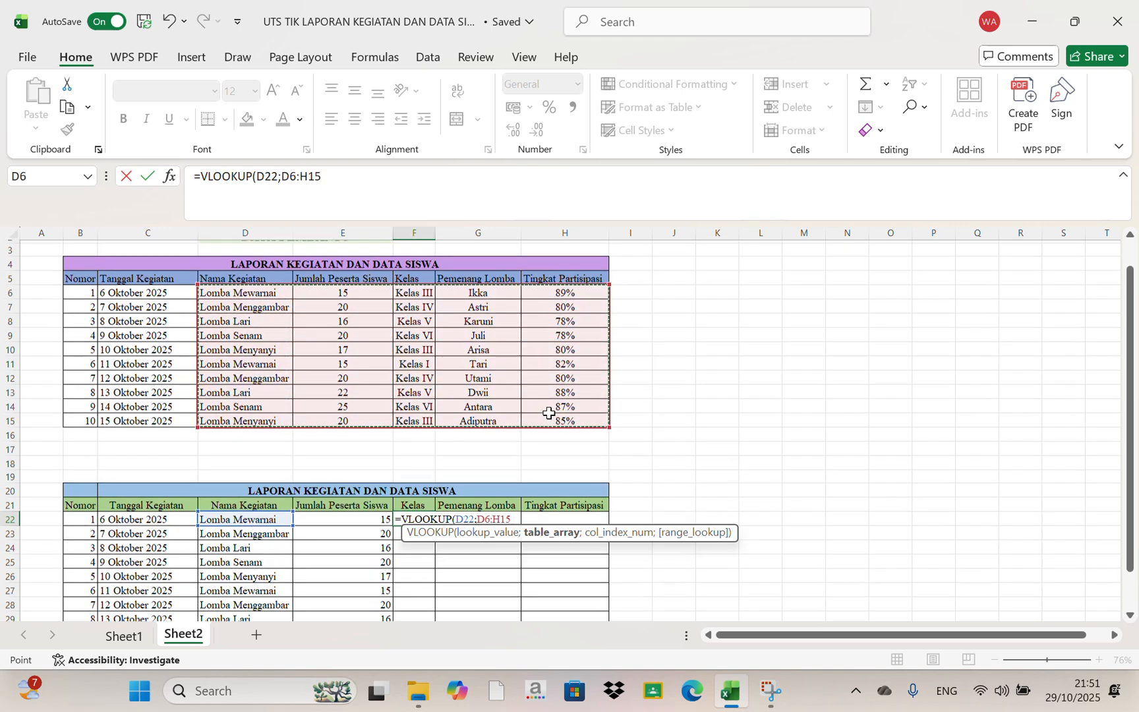
pyautogui.scroll(1, 549, 412)
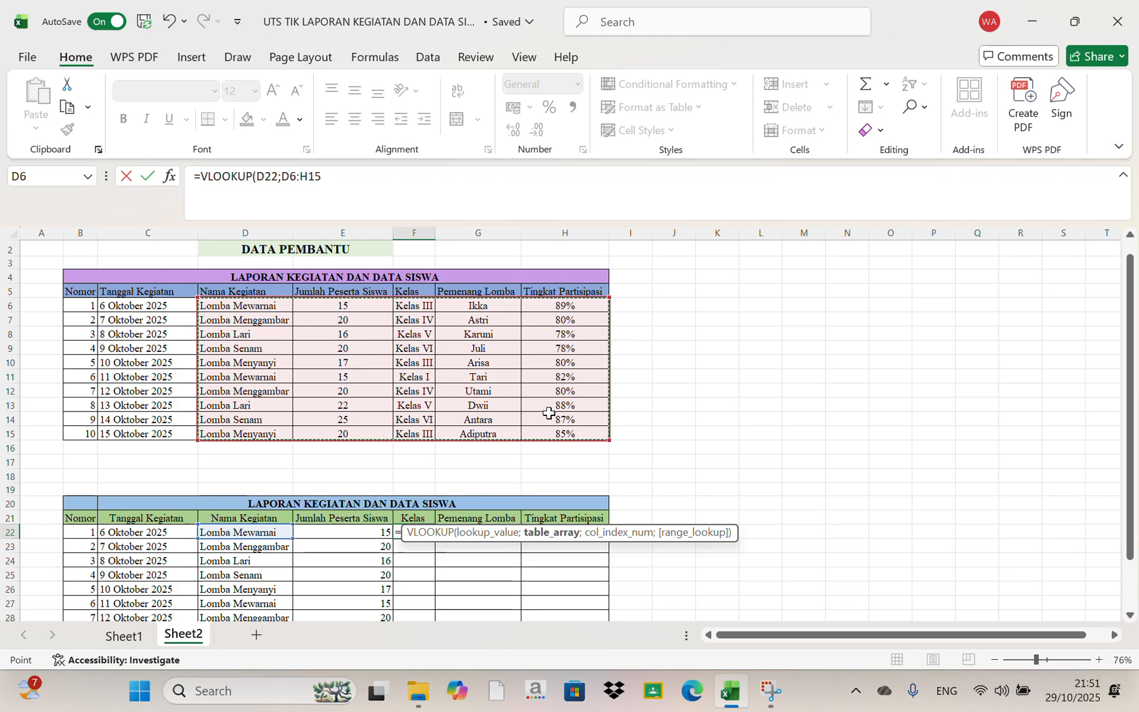
pyautogui.press('F4')
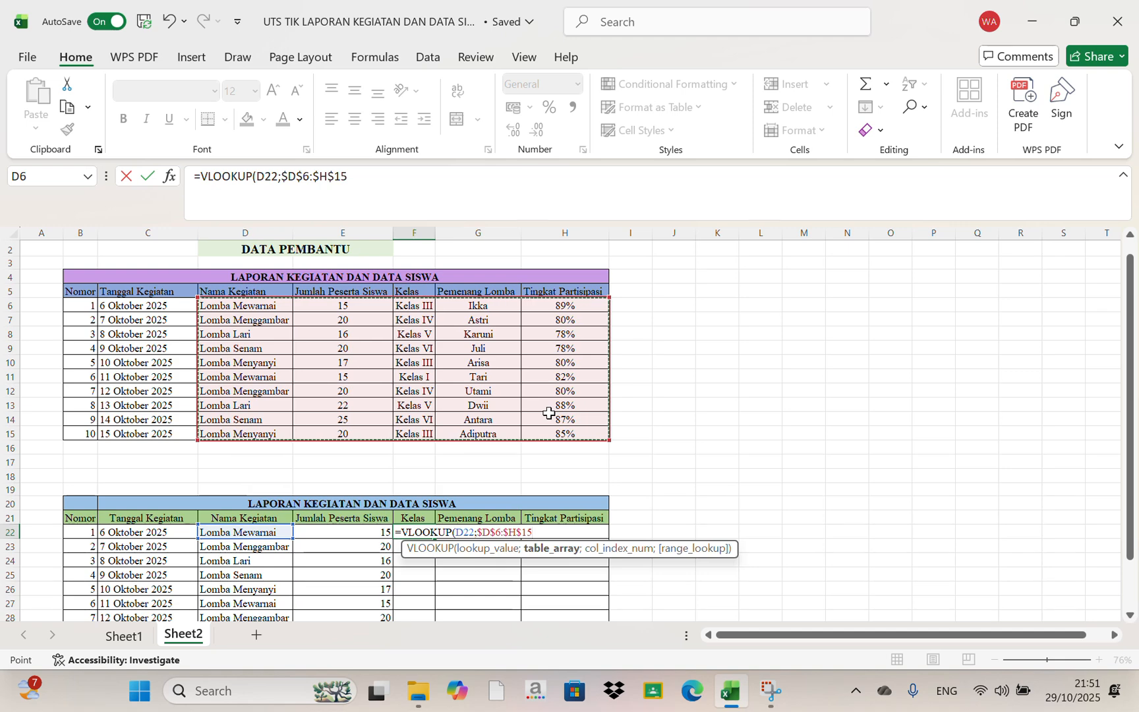
pyautogui.write(';')
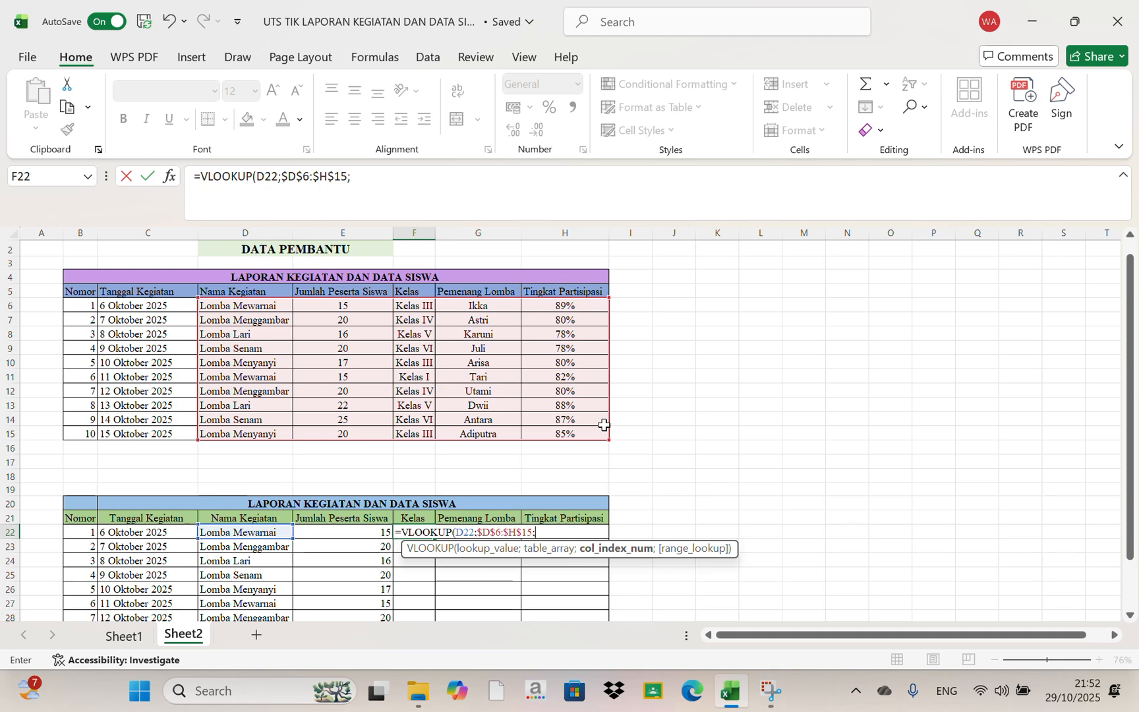
pyautogui.write('3;')
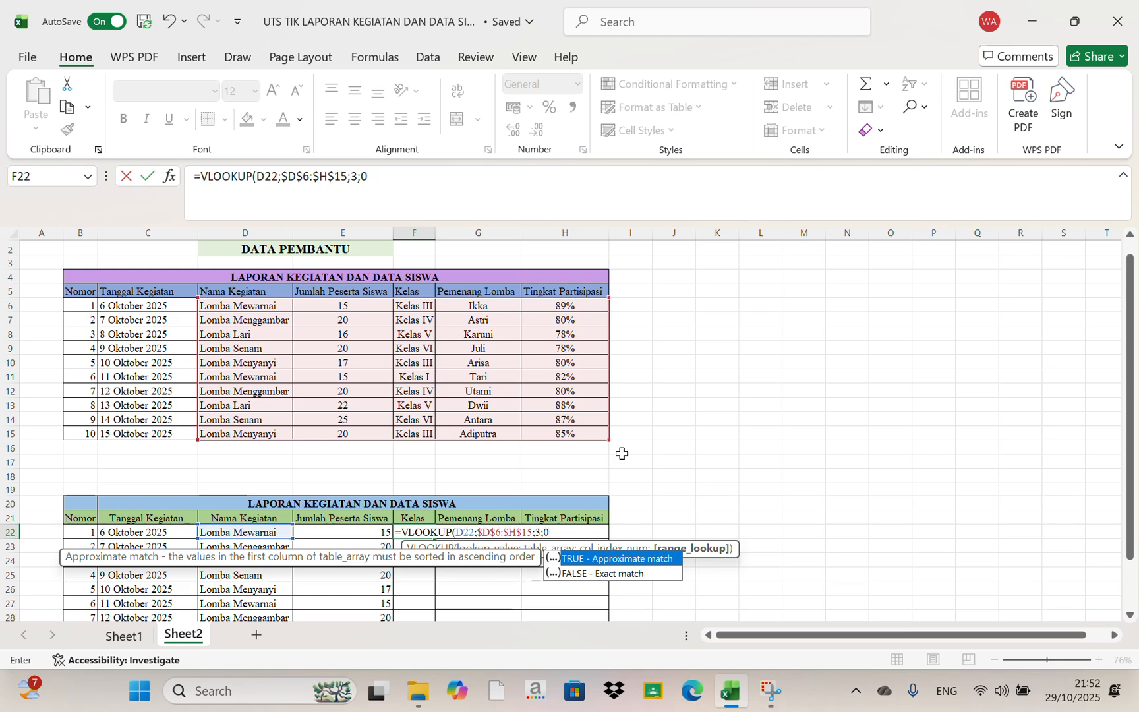
pyautogui.write('0)')
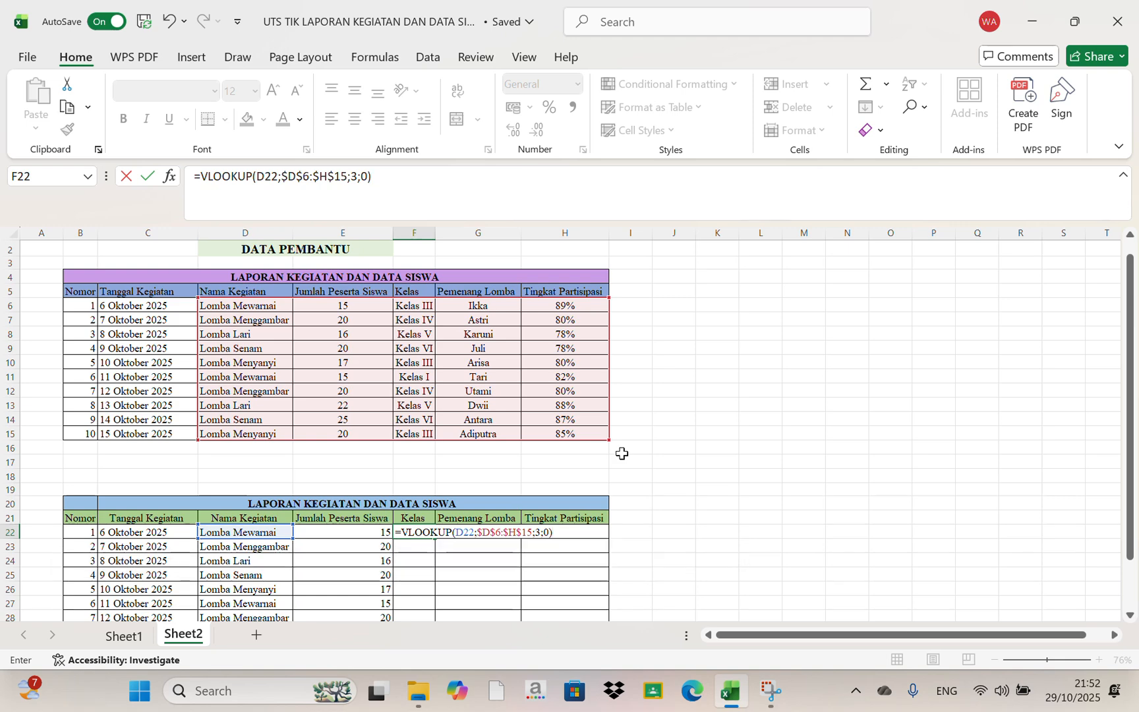
pyautogui.press('Return')
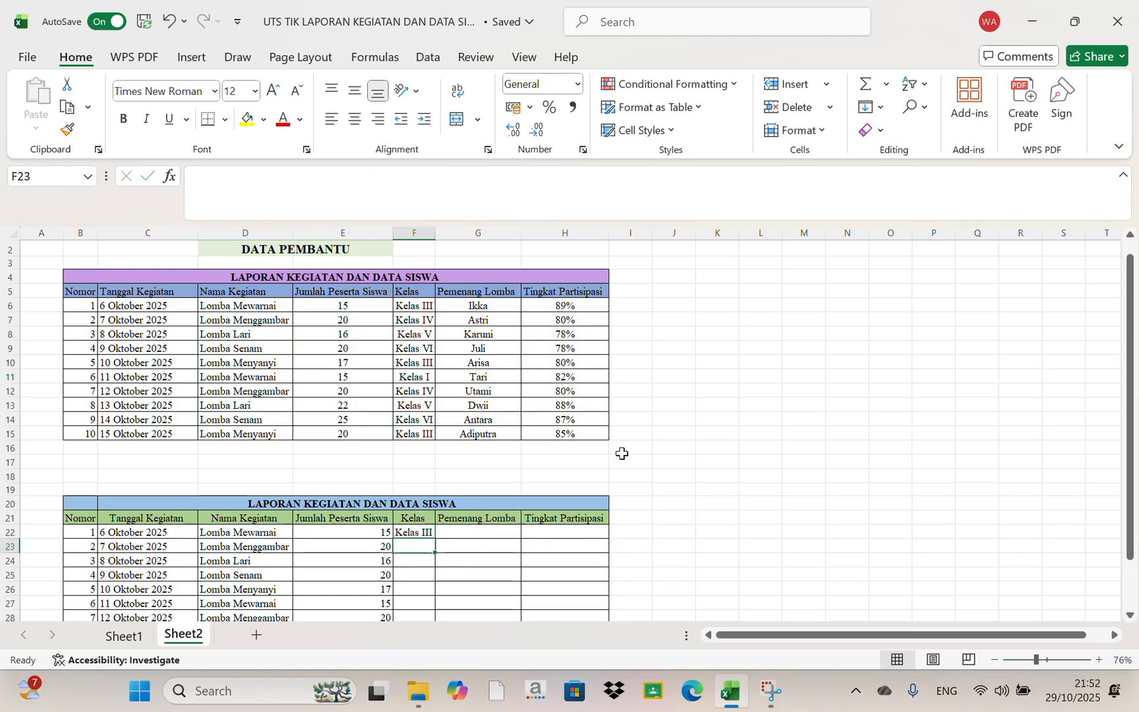
# Fill the VLOOKUP formula from F22 down the Kelas column to F31
pyautogui.click(422, 532)
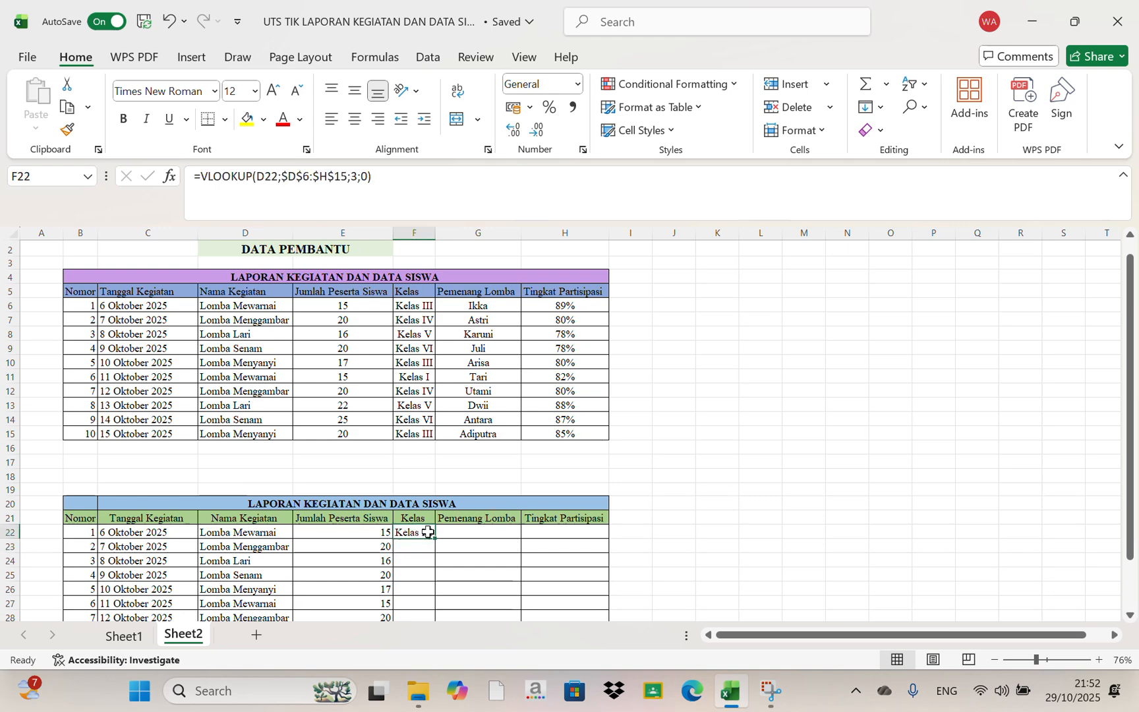
pyautogui.doubleClick(437, 540)
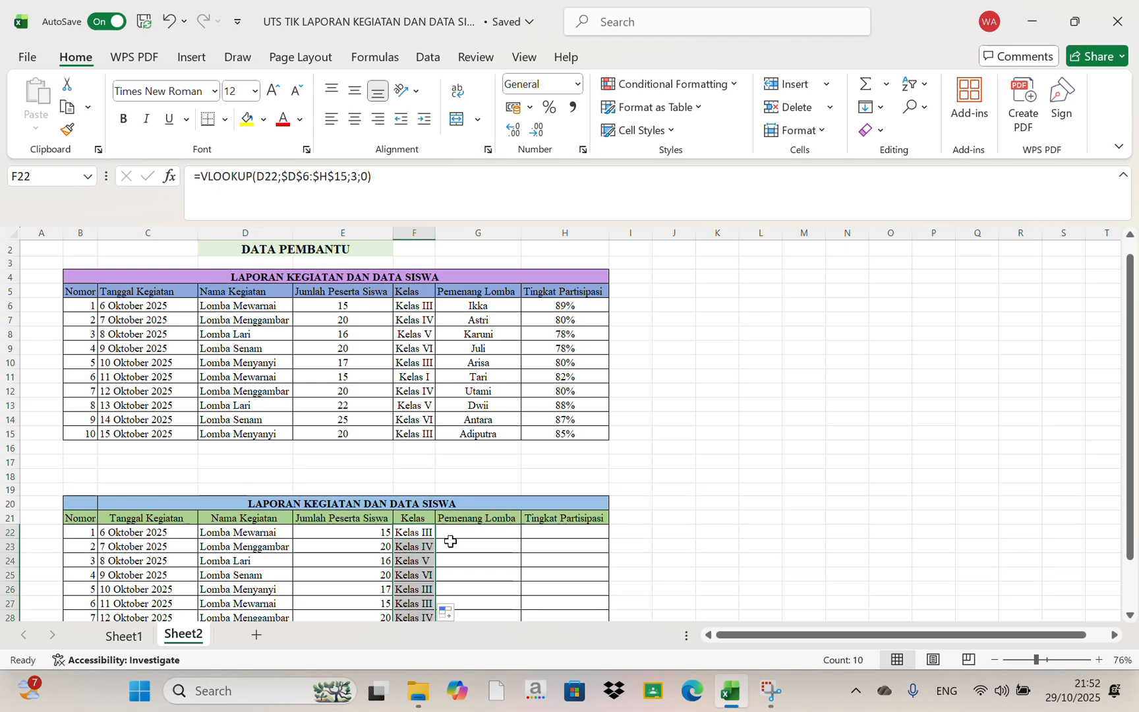
pyautogui.scroll(-1, 475, 552)
pyautogui.scroll(-1, 448, 517)
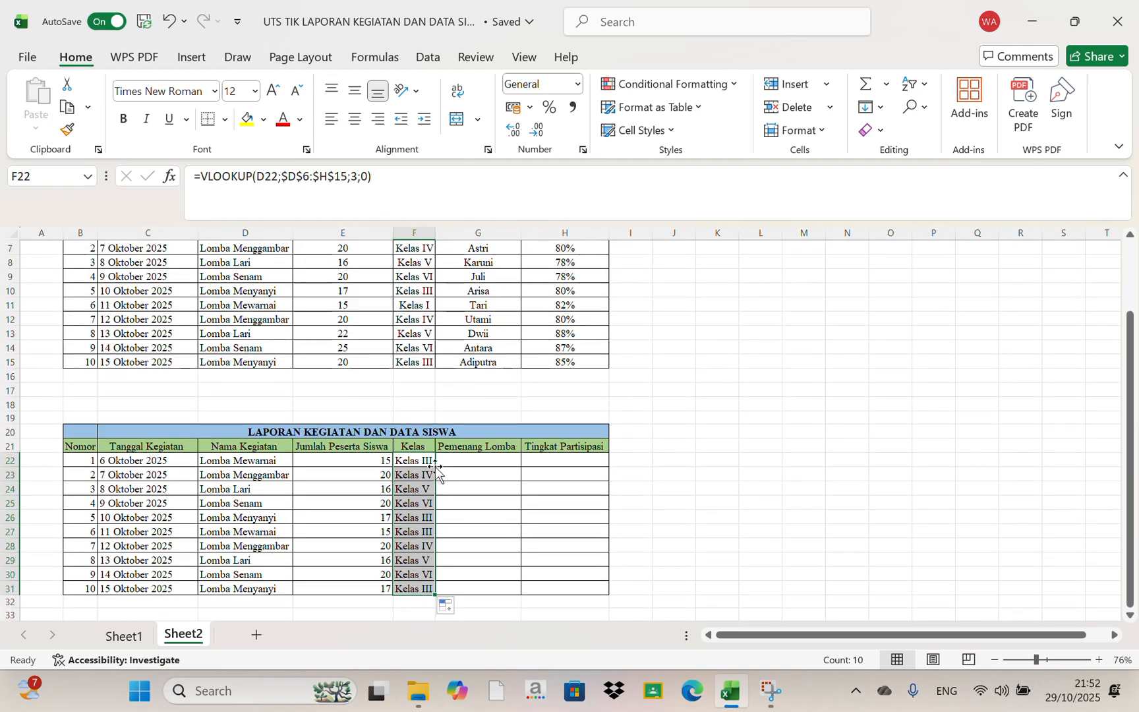
# Start a VLOOKUP formula in cell G22 under Pemenang Lomba, with D22 as the lookup value
pyautogui.click(494, 462)
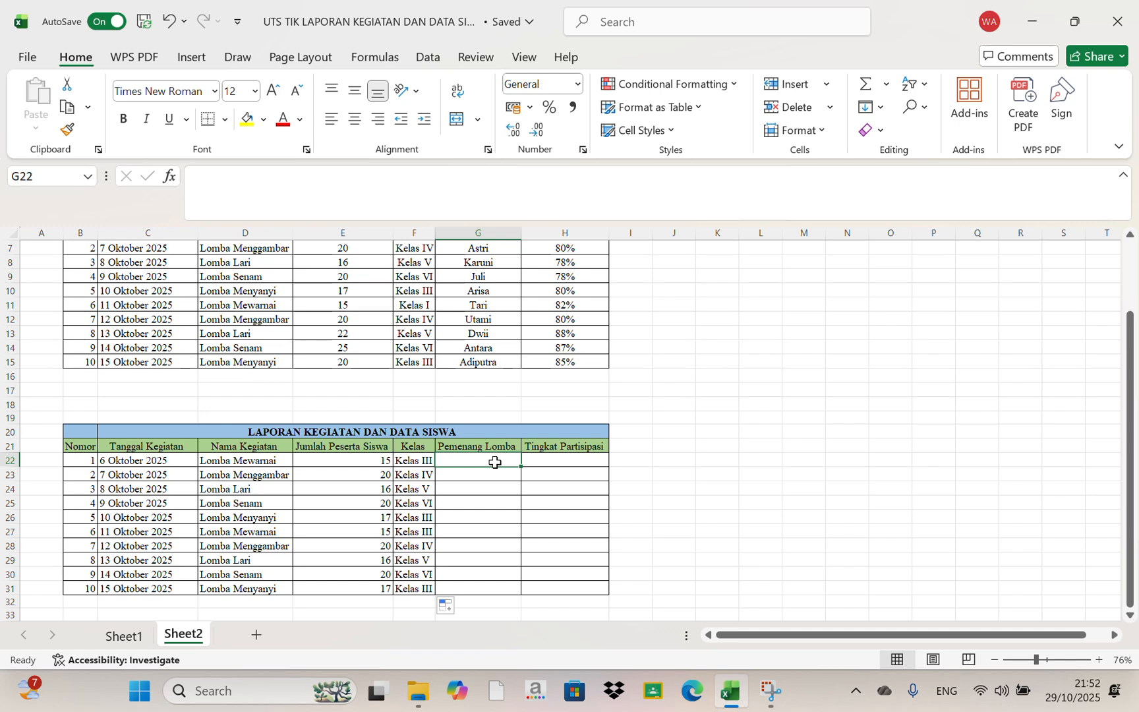
pyautogui.write('=V')
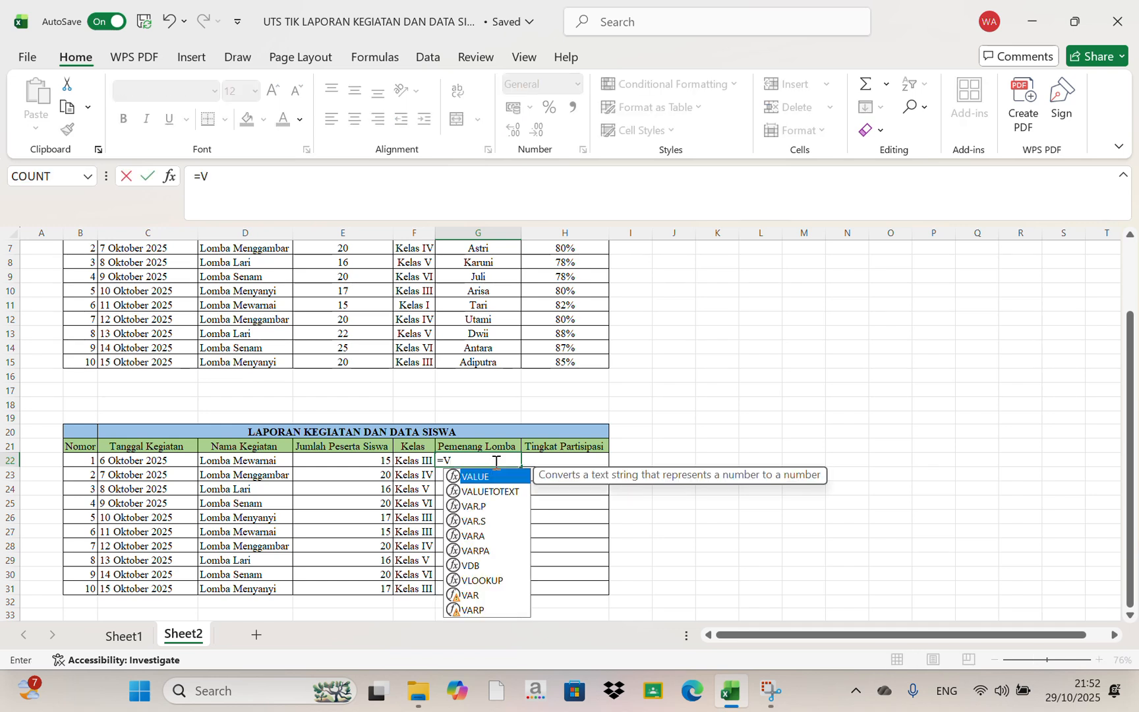
pyautogui.doubleClick(489, 581)
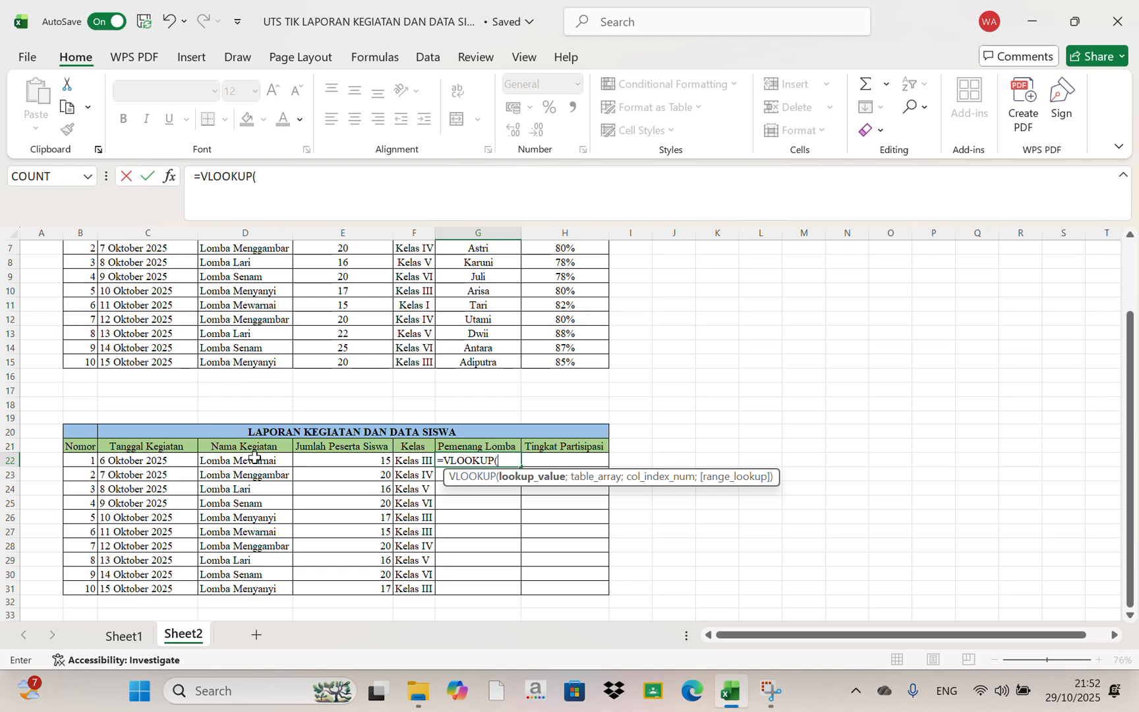
pyautogui.click(253, 460)
pyautogui.write(';')
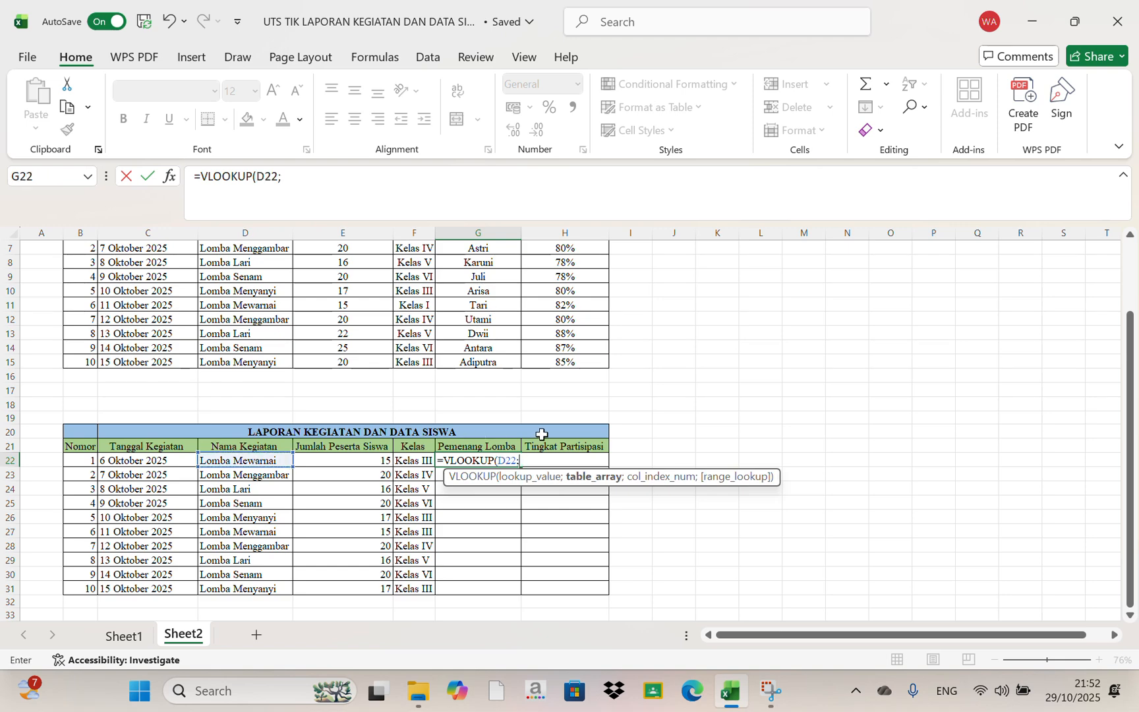
# Complete the VLOOKUP in G22 with the absolute table range $D$6:$H$15, column index 4 and 0 for an exact match
pyautogui.scroll(2, 451, 304)
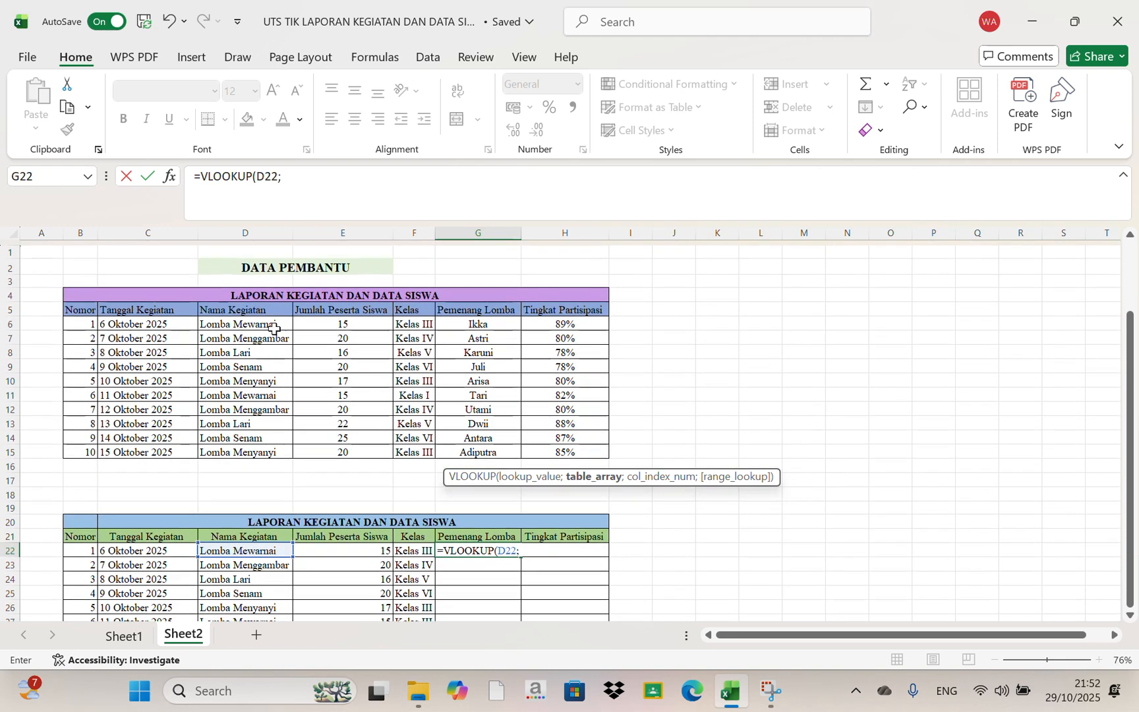
pyautogui.click(277, 321)
pyautogui.moveTo(277, 321); pyautogui.dragTo(547, 447)
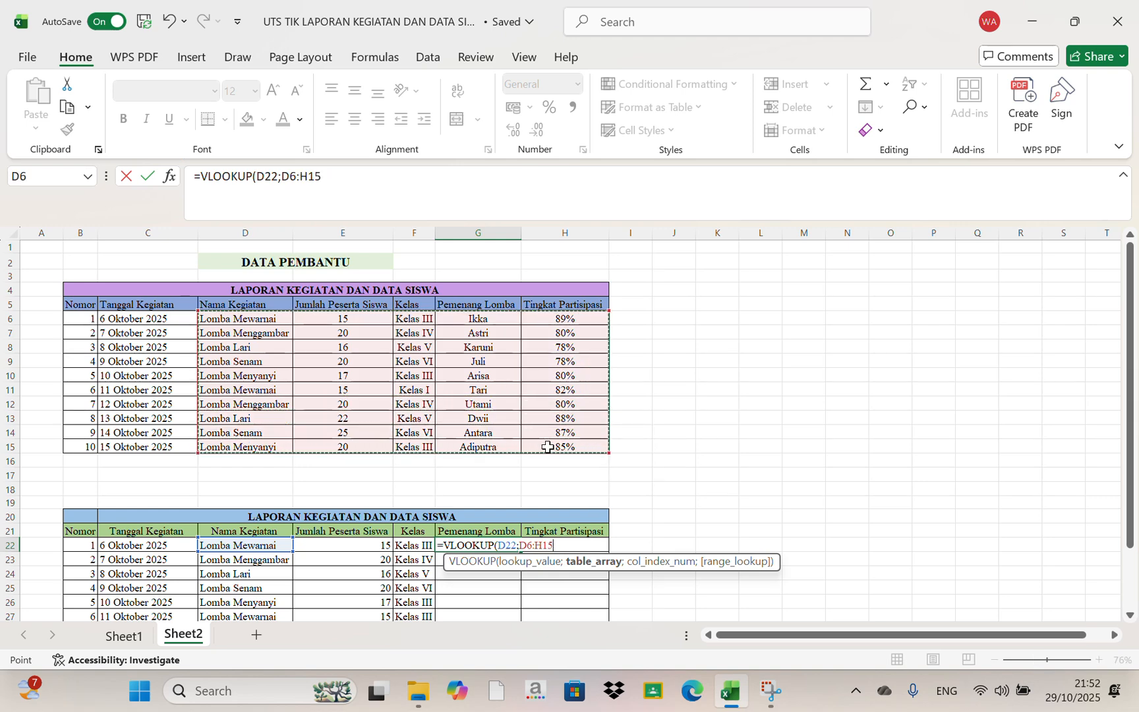
pyautogui.press('F4')
pyautogui.write(';')
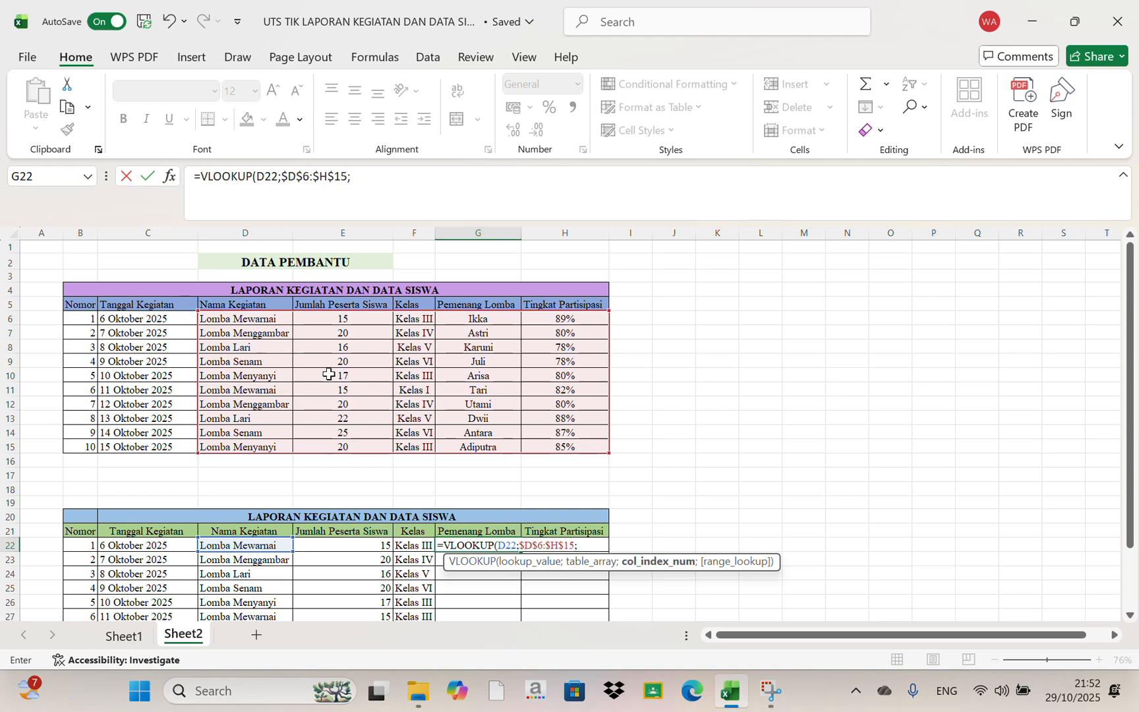
pyautogui.write('4;0')
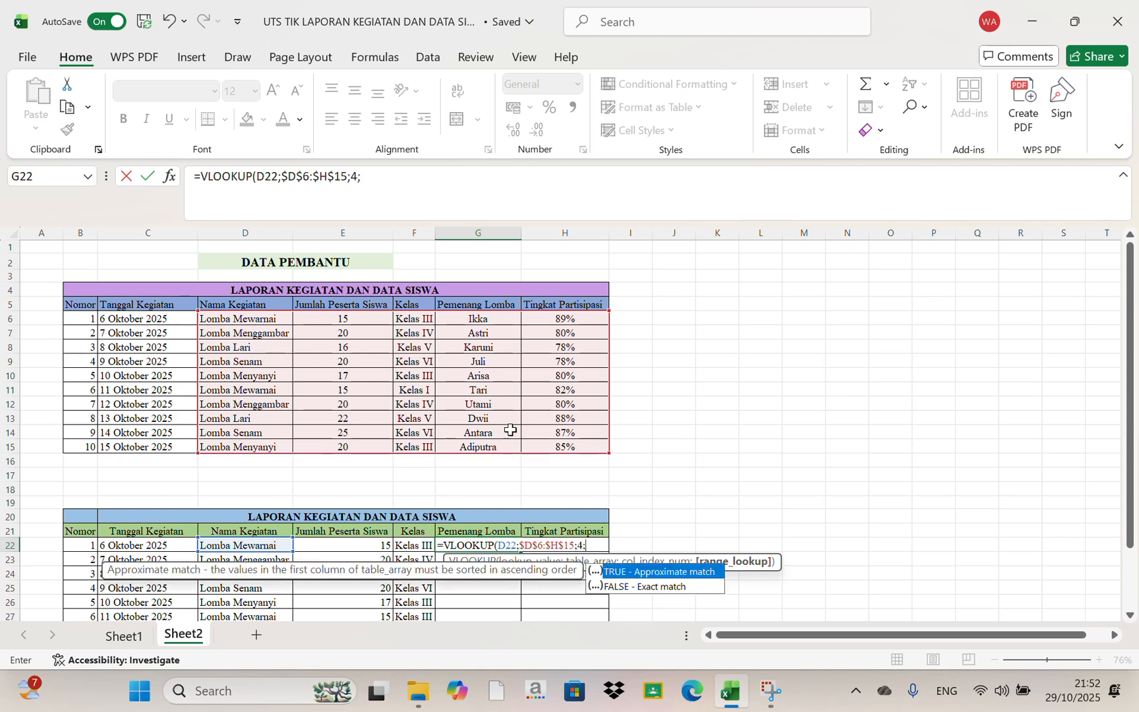
pyautogui.write(')')
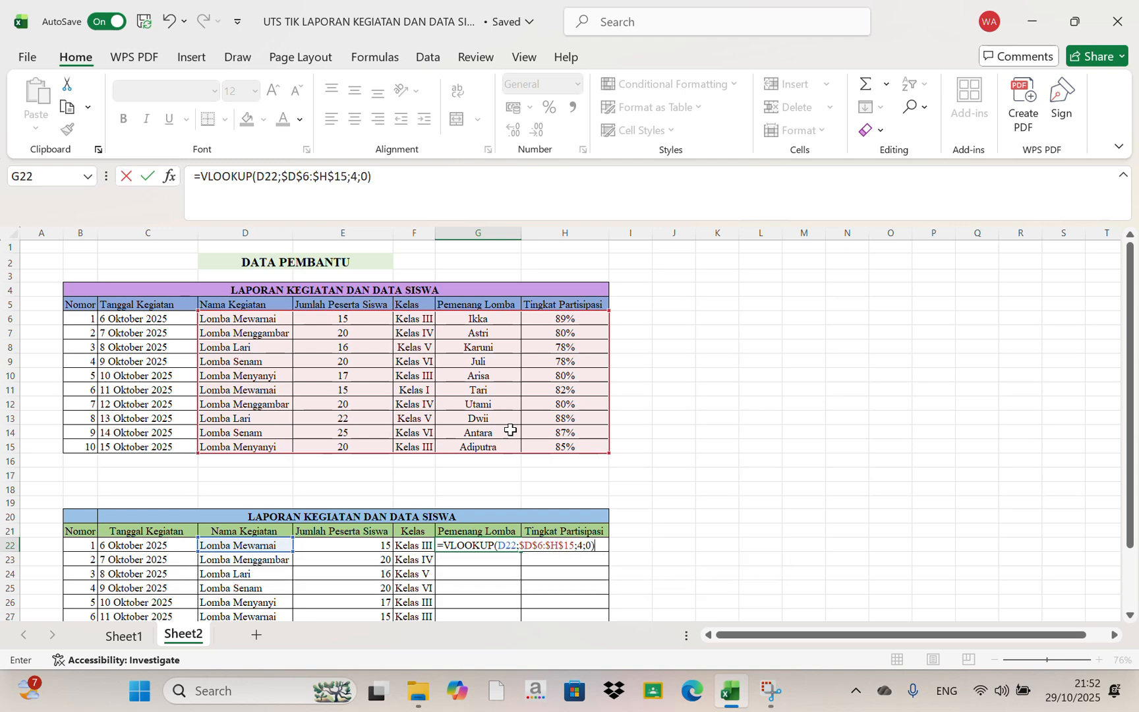
pyautogui.press('Return')
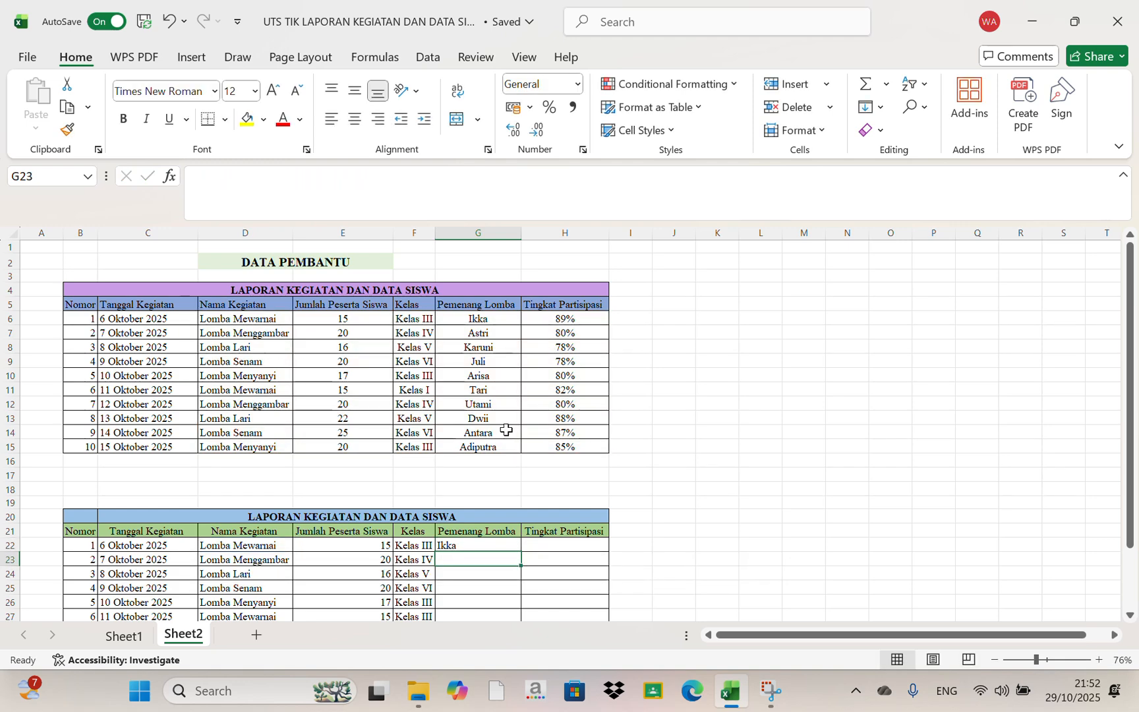
# Fill the VLOOKUP formula from G22 down the rest of the Pemenang Lomba column
pyautogui.click(518, 546)
pyautogui.doubleClick(520, 550)
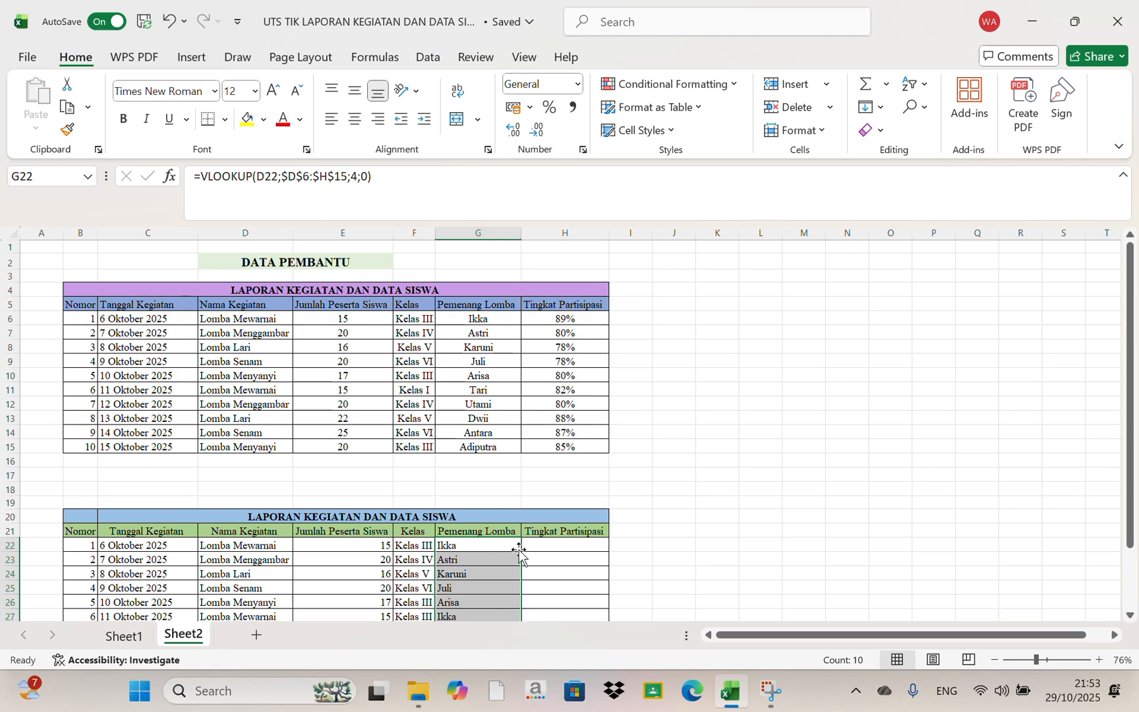
pyautogui.scroll(-1, 520, 552)
# Start a VLOOKUP formula in cell H22 under Tingkat Partisipasi, with D22 as the lookup value
pyautogui.click(551, 530)
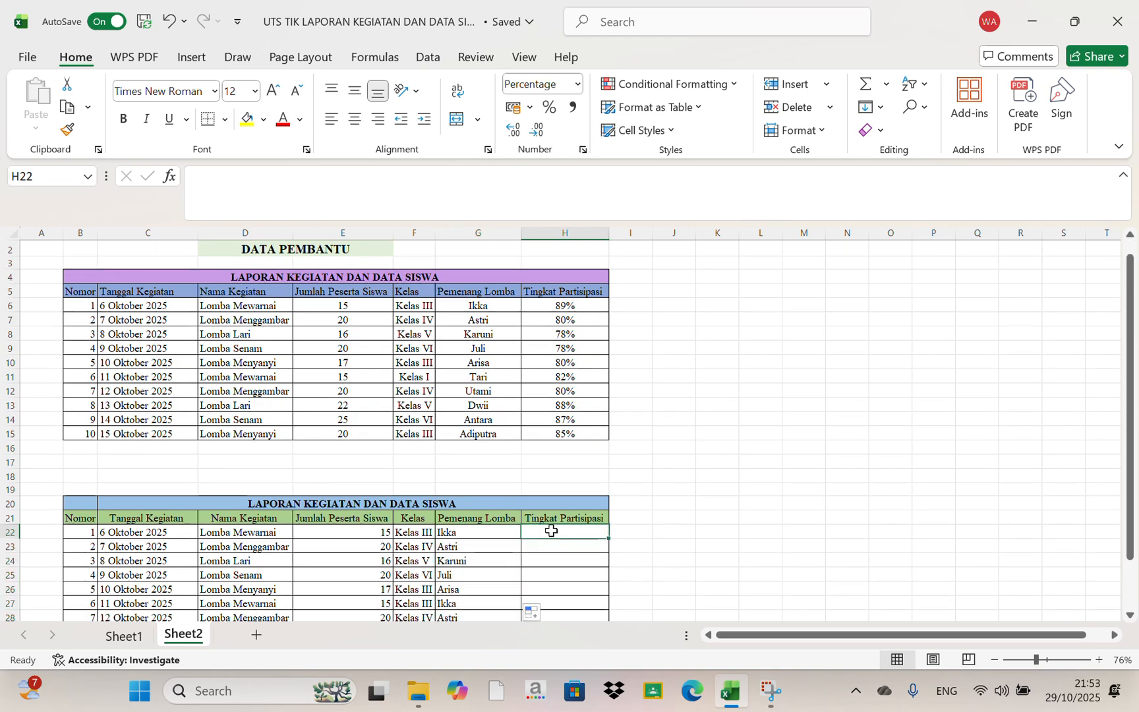
pyautogui.write('=')
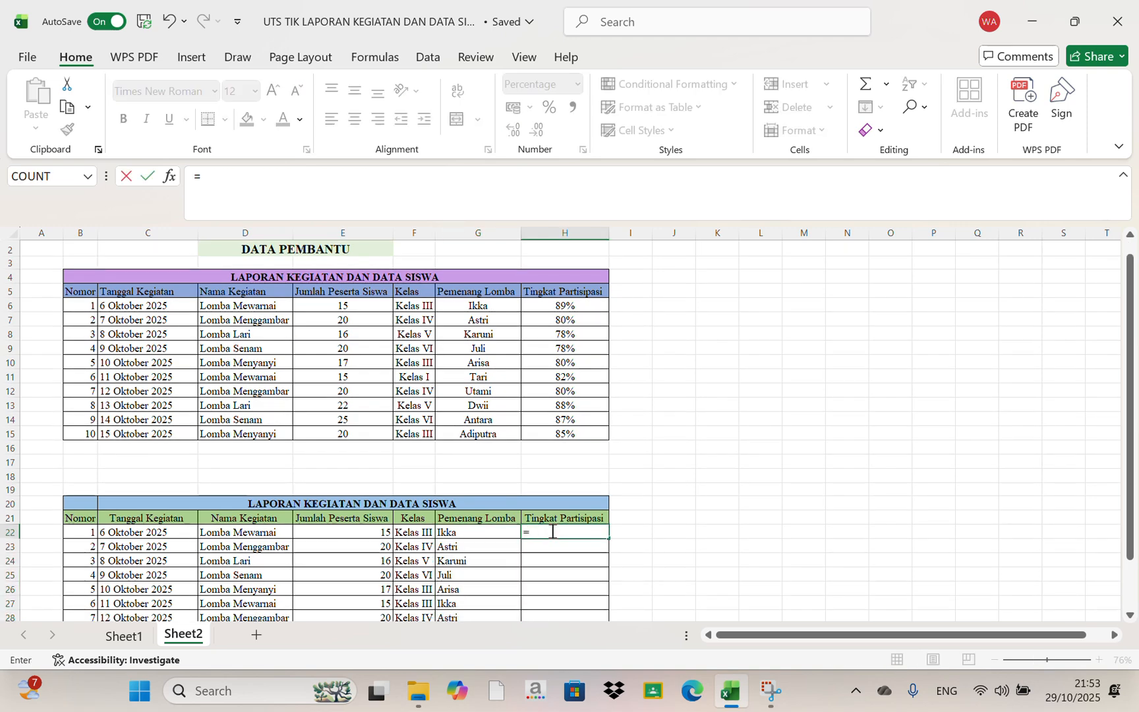
pyautogui.write('V')
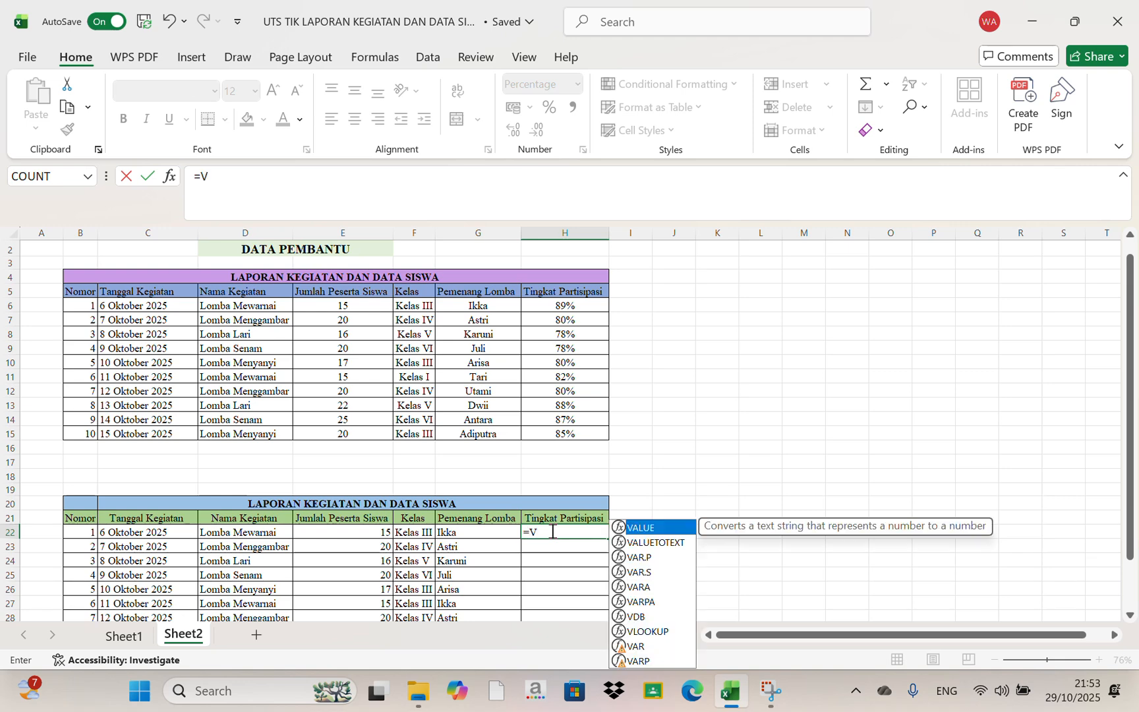
pyautogui.click(659, 630)
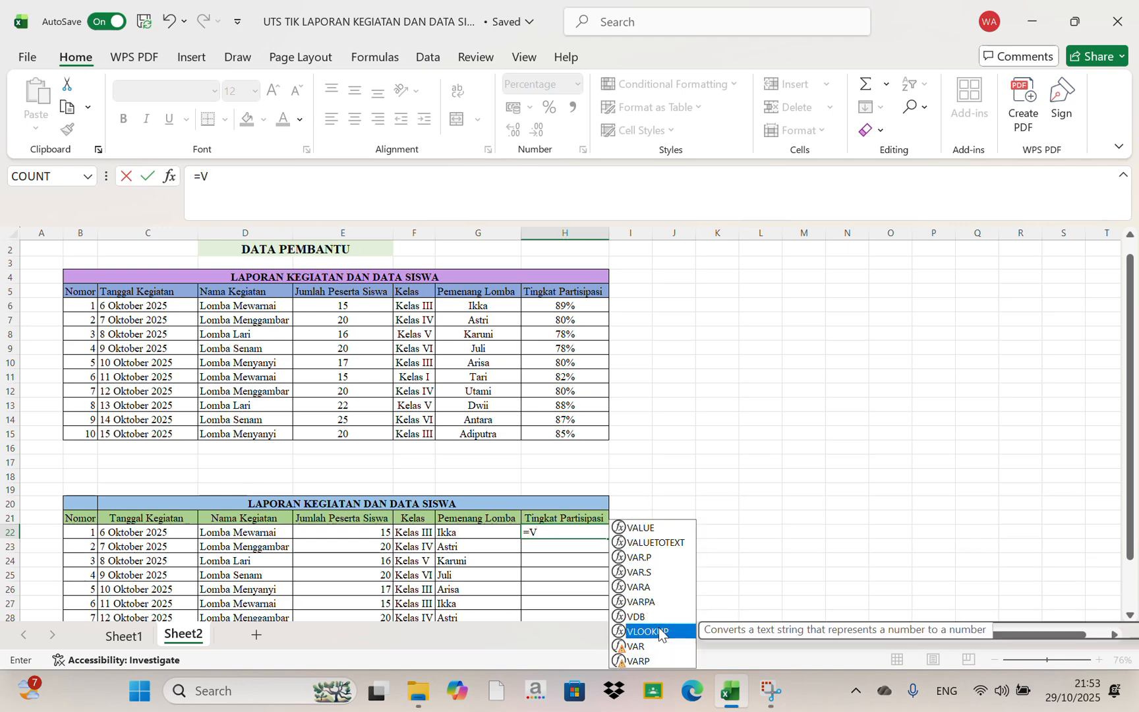
pyautogui.doubleClick(658, 630)
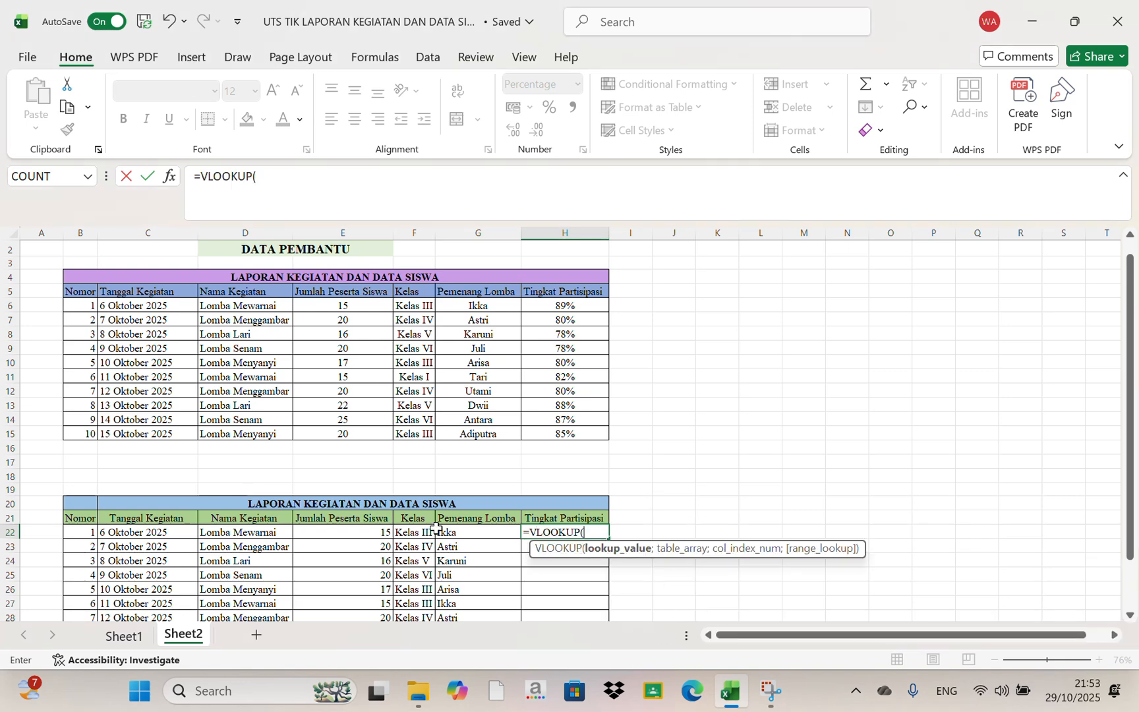
pyautogui.click(244, 533)
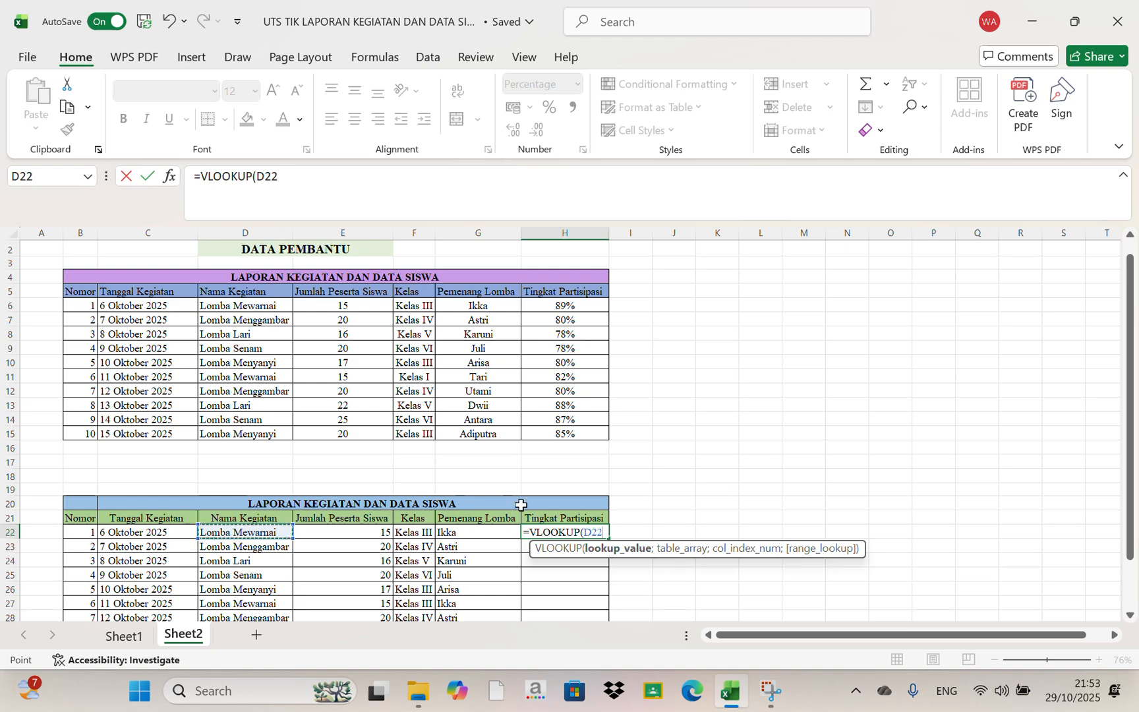
pyautogui.write(';')
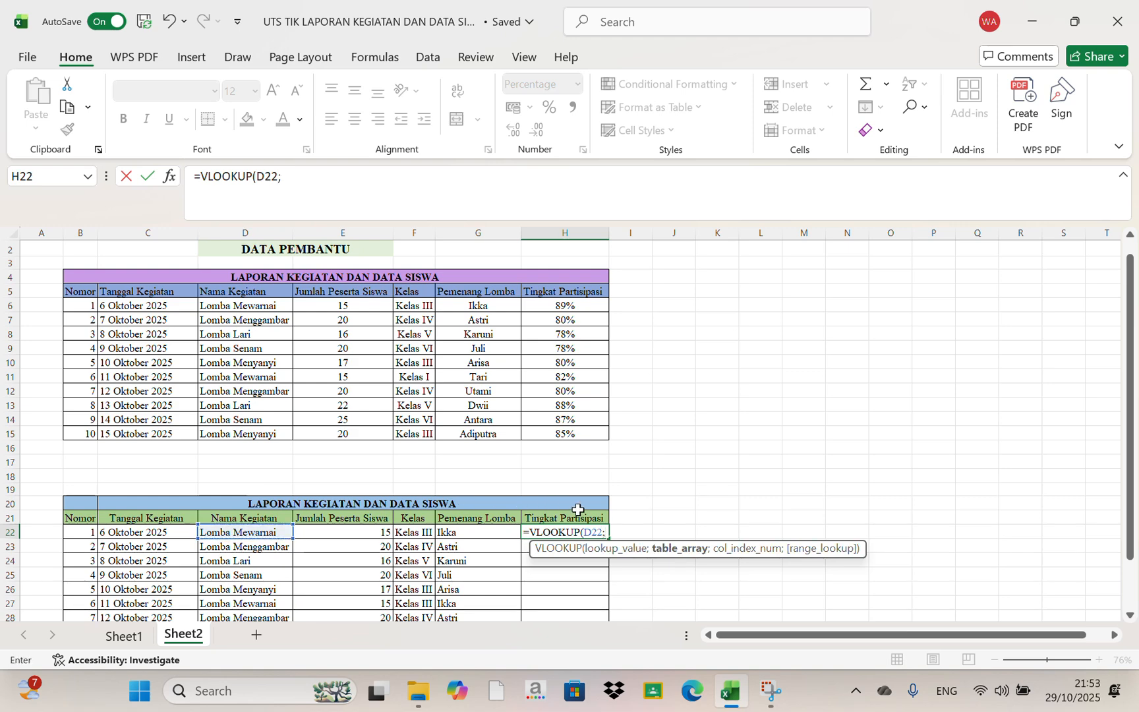
pyautogui.click(238, 308)
pyautogui.moveTo(237, 307); pyautogui.dragTo(567, 438)
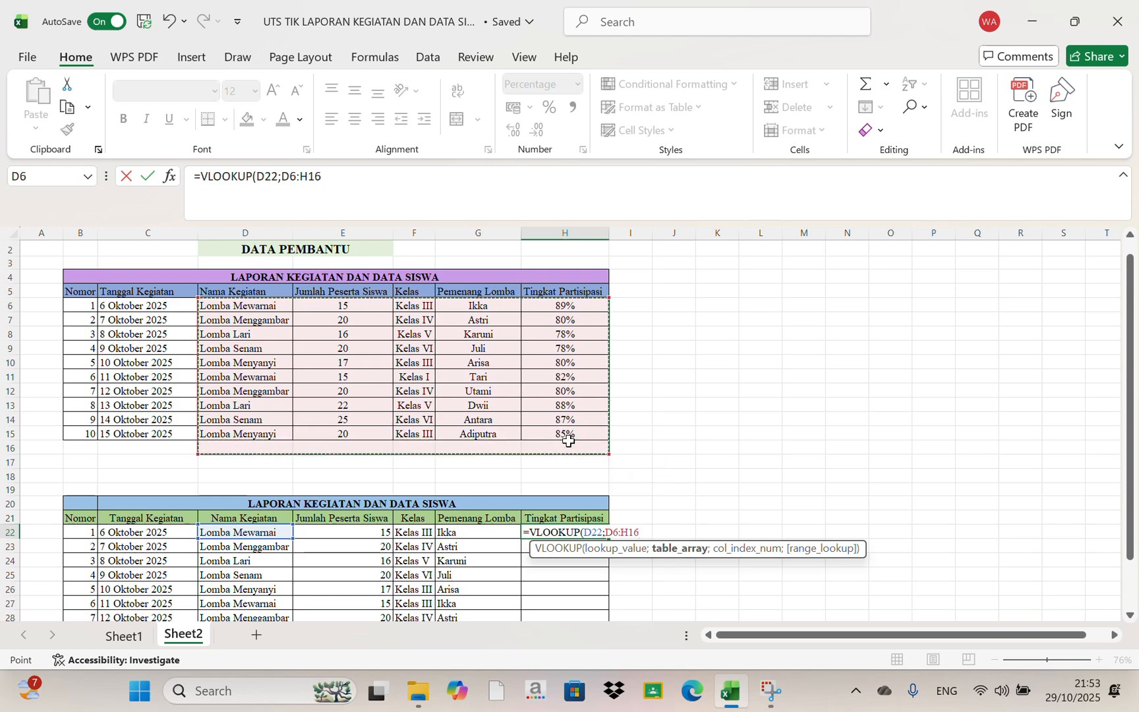
pyautogui.click(567, 438)
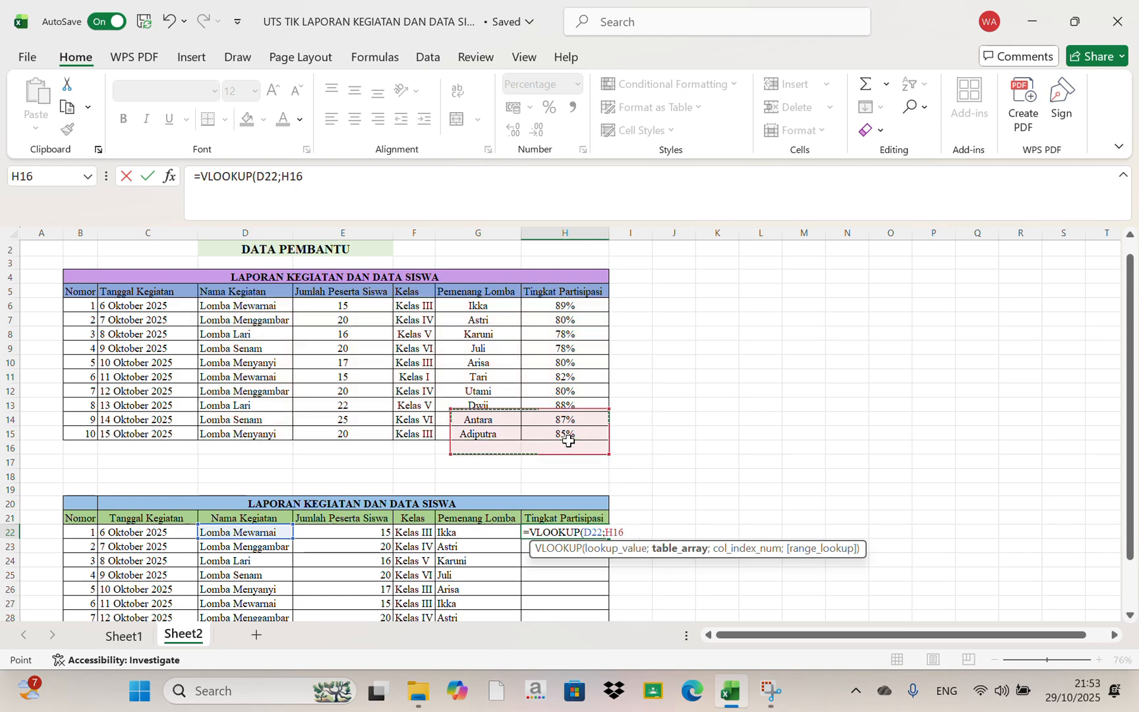
# Complete the VLOOKUP in H22 with the absolute table range $D$6:$H$15, column index 5 and FALSE for an exact match
pyautogui.click(239, 303)
pyautogui.moveTo(239, 303); pyautogui.dragTo(559, 429)
pyautogui.press('F4')
pyautogui.write(';5')
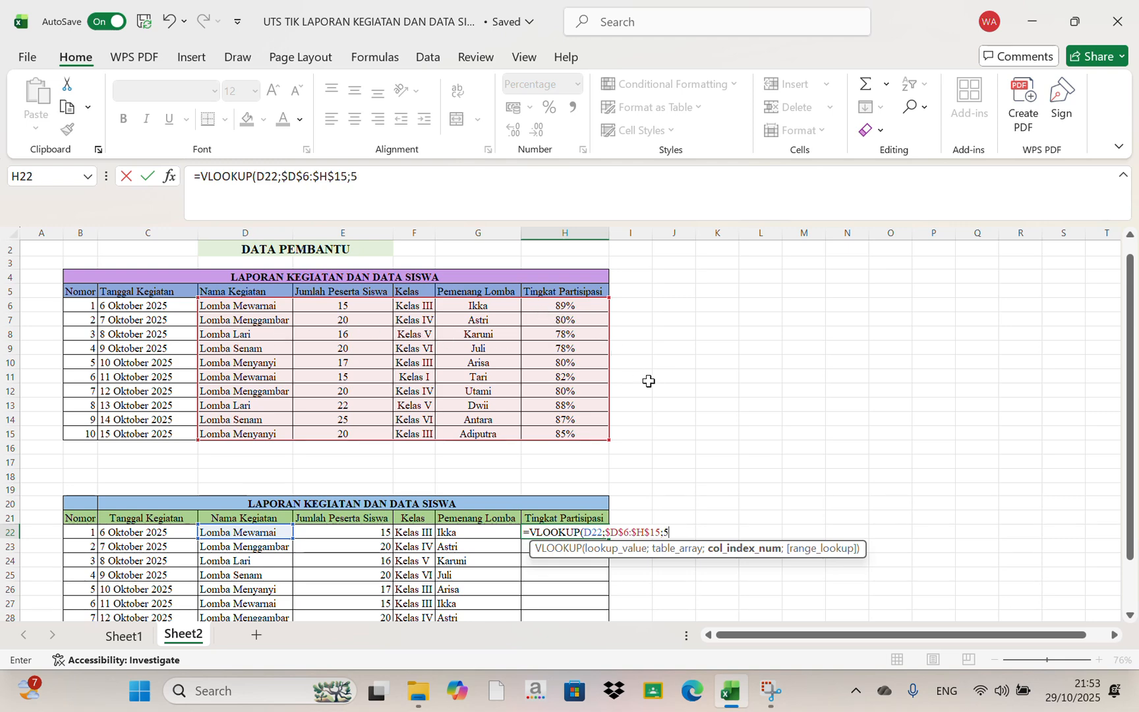
pyautogui.write(';')
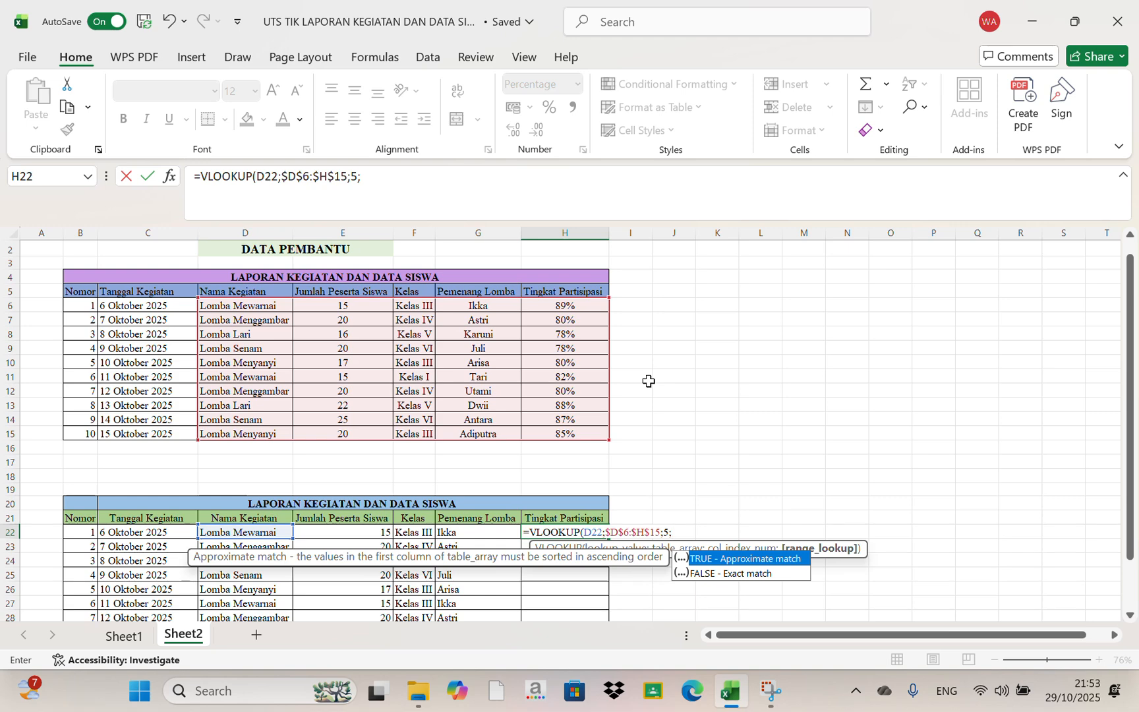
pyautogui.doubleClick(724, 574)
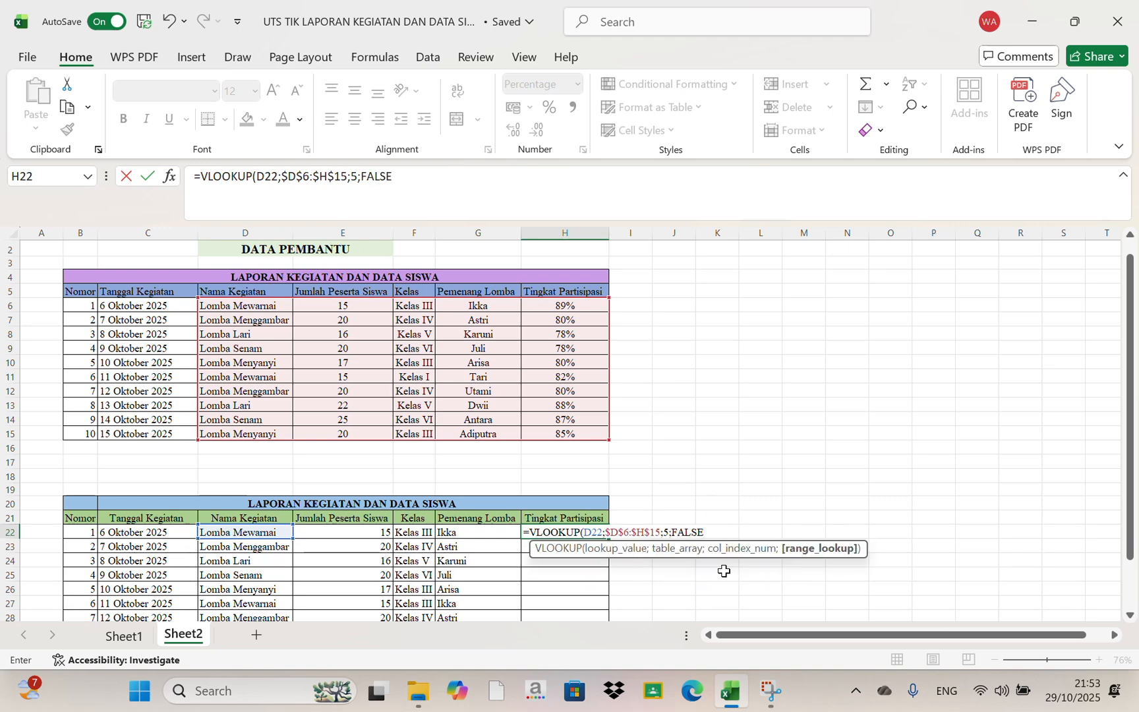
pyautogui.press('Return')
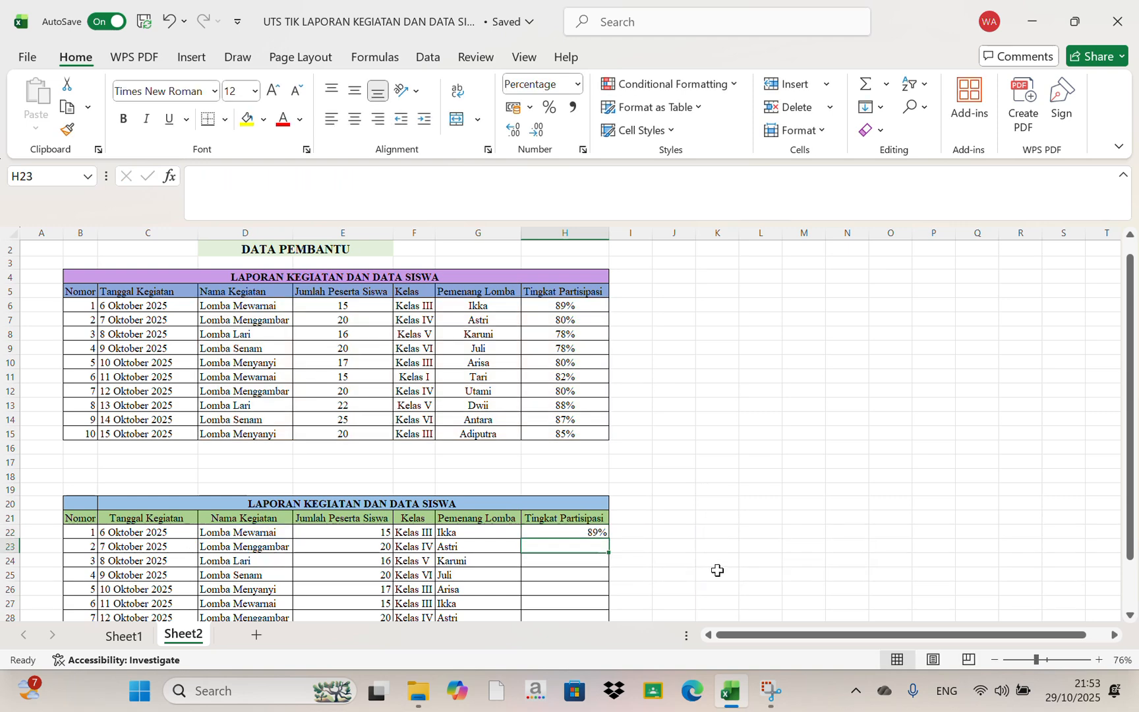
# Fill the VLOOKUP formula from H22 down the Tingkat Partisipasi column to H31
pyautogui.click(580, 532)
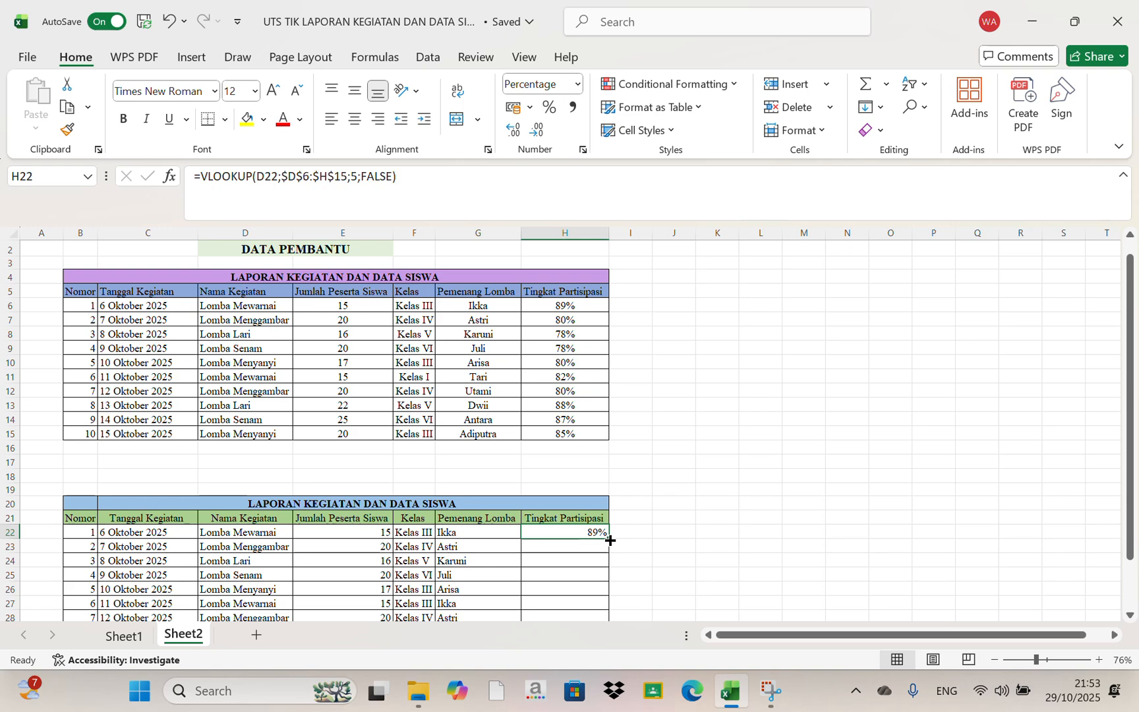
pyautogui.scroll(-1, 610, 541)
pyautogui.scroll(-3, 610, 540)
pyautogui.moveTo(610, 381); pyautogui.dragTo(613, 507)
pyautogui.scroll(1, 704, 430)
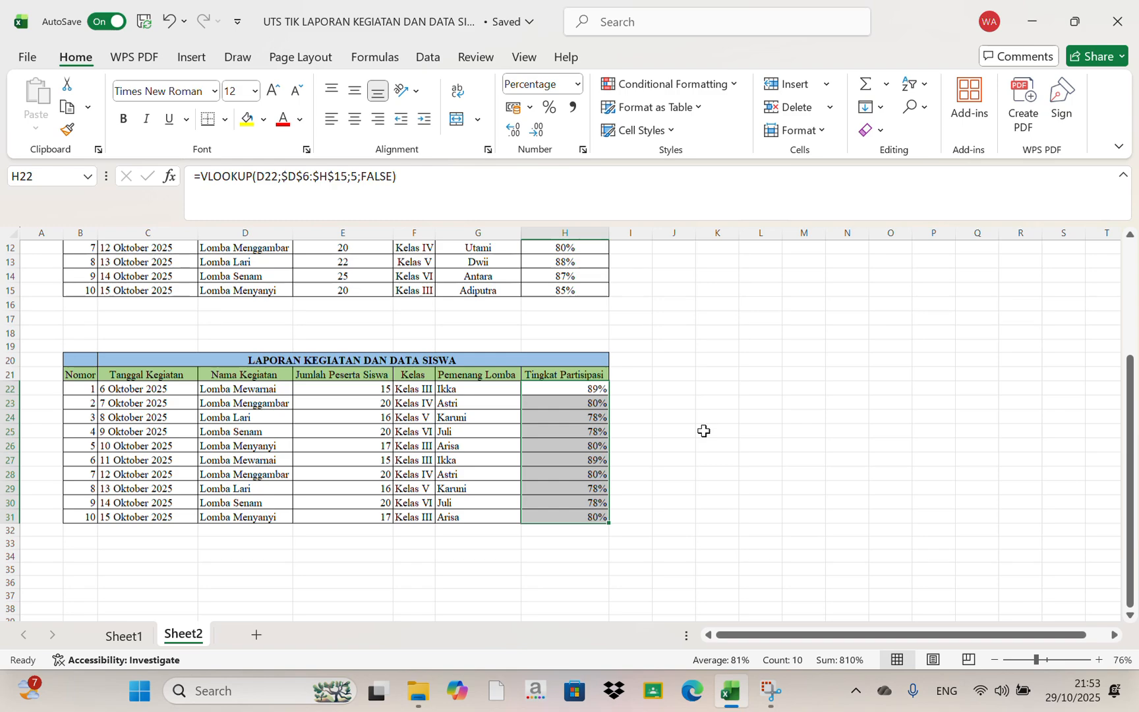
pyautogui.scroll(4, 704, 430)
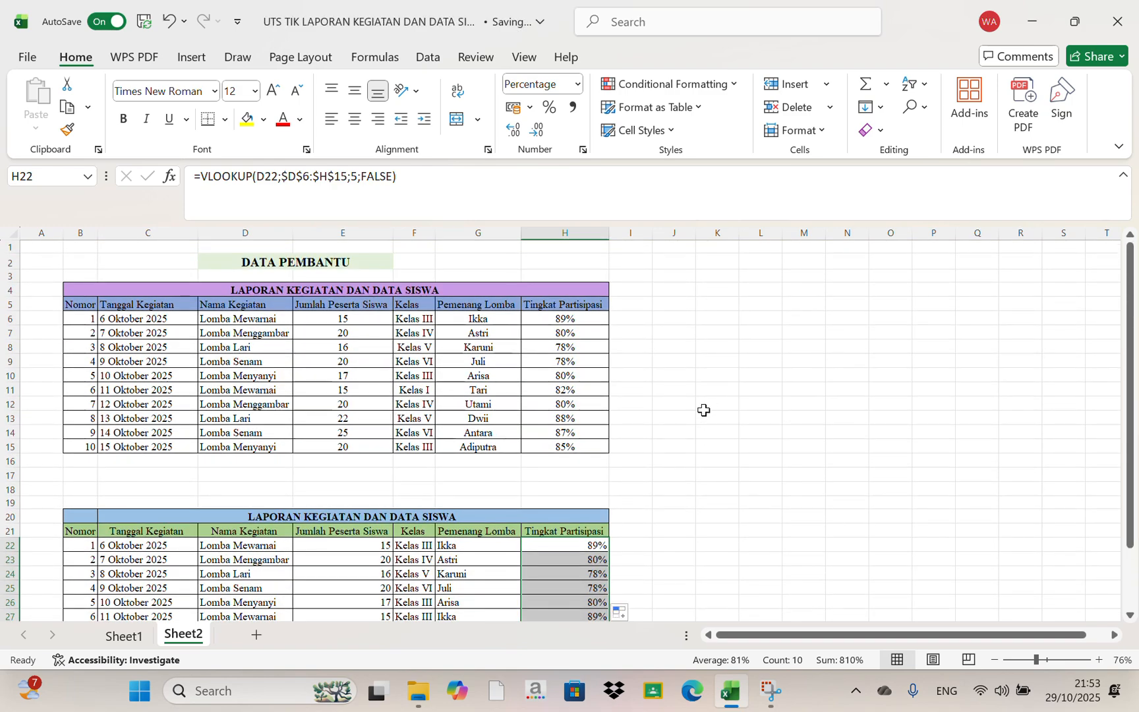
pyautogui.scroll(-3, 703, 410)
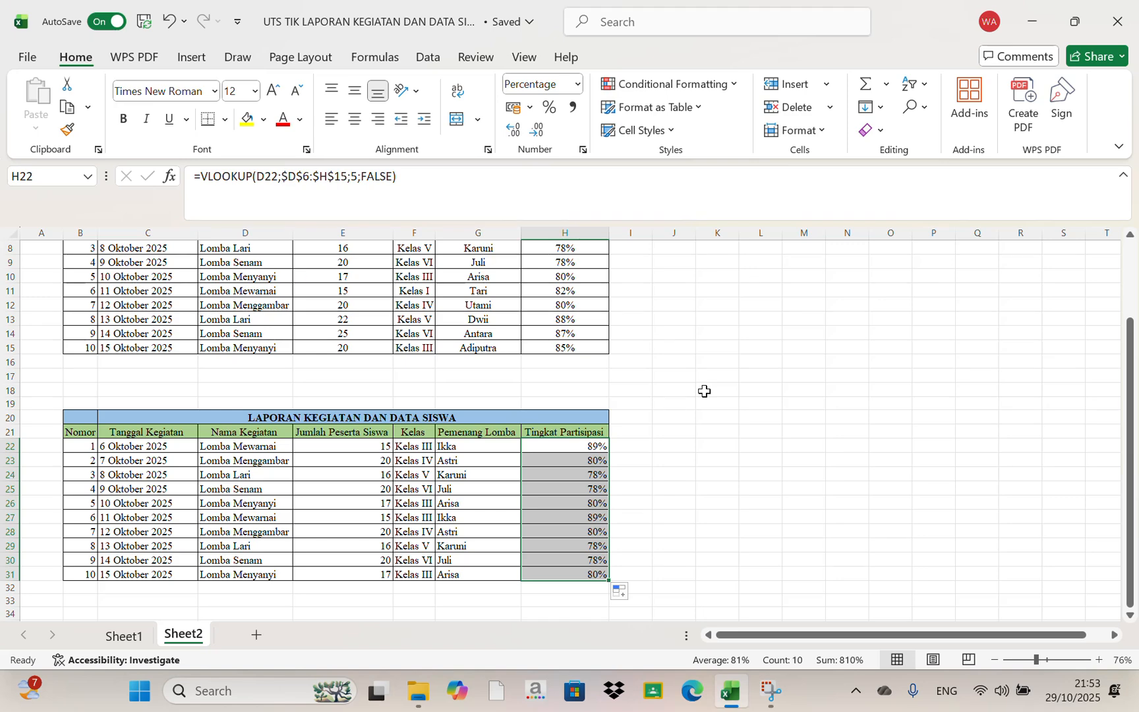
pyautogui.scroll(3, 703, 391)
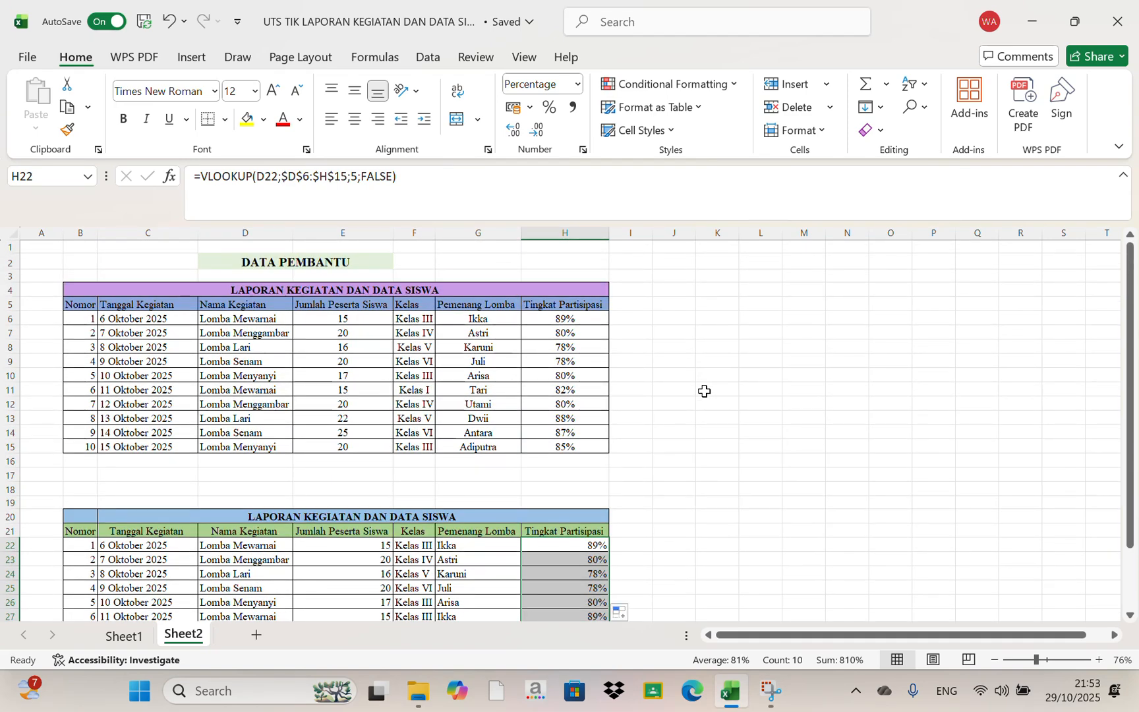
pyautogui.scroll(-1, 712, 351)
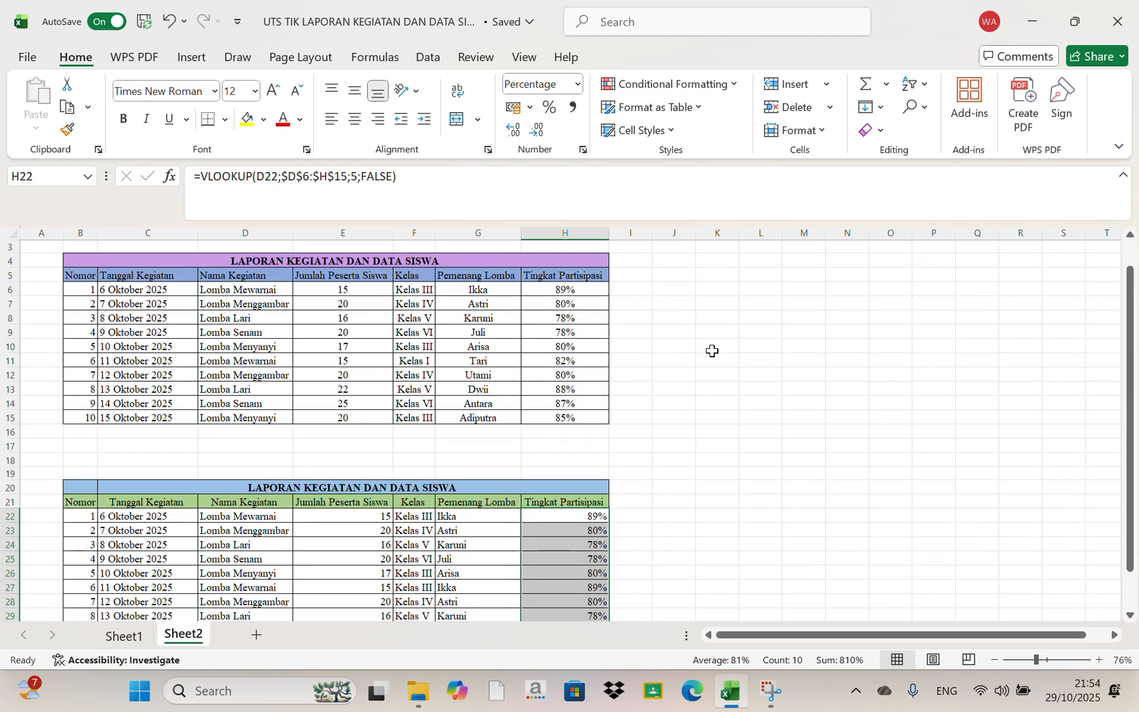
pyautogui.scroll(1, 721, 308)
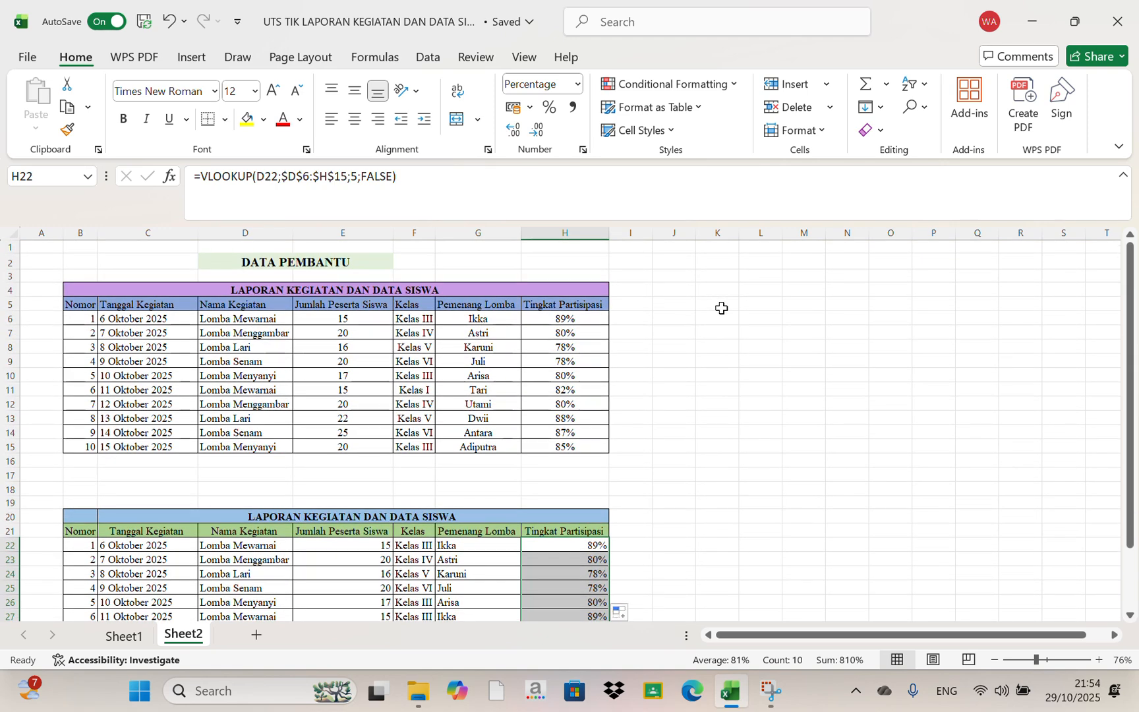